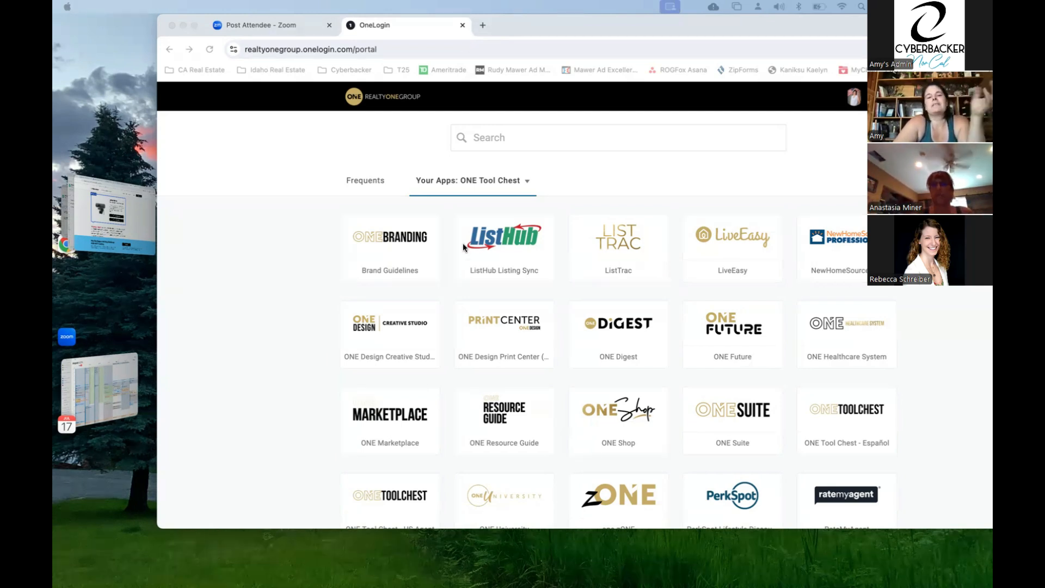
- Open SkySlope's broker dashboard from the app portal and search transactions for 'surrey'
scroll(459, 401, "down", 1)
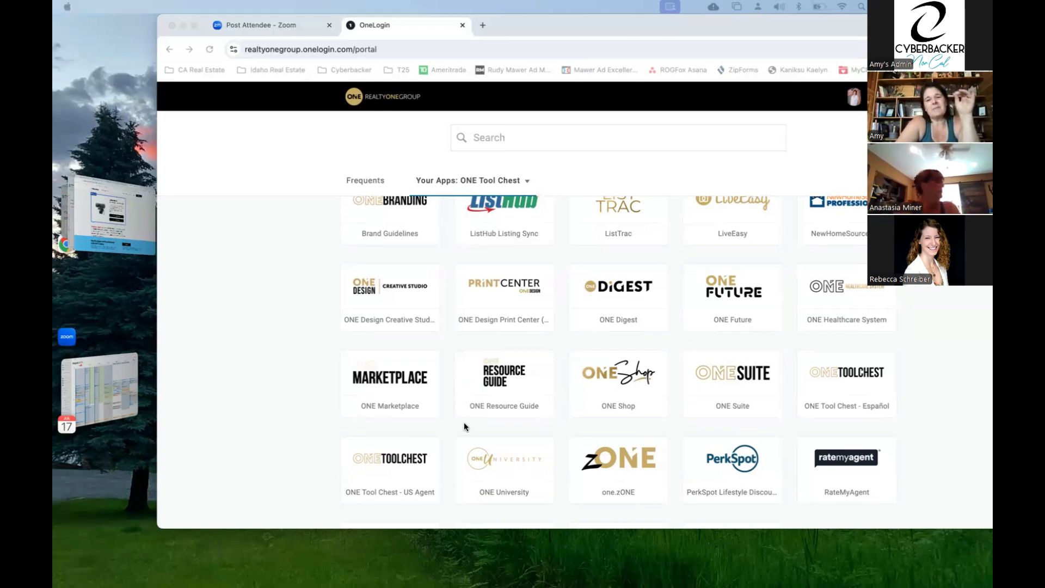
scroll(464, 423, "down", 2)
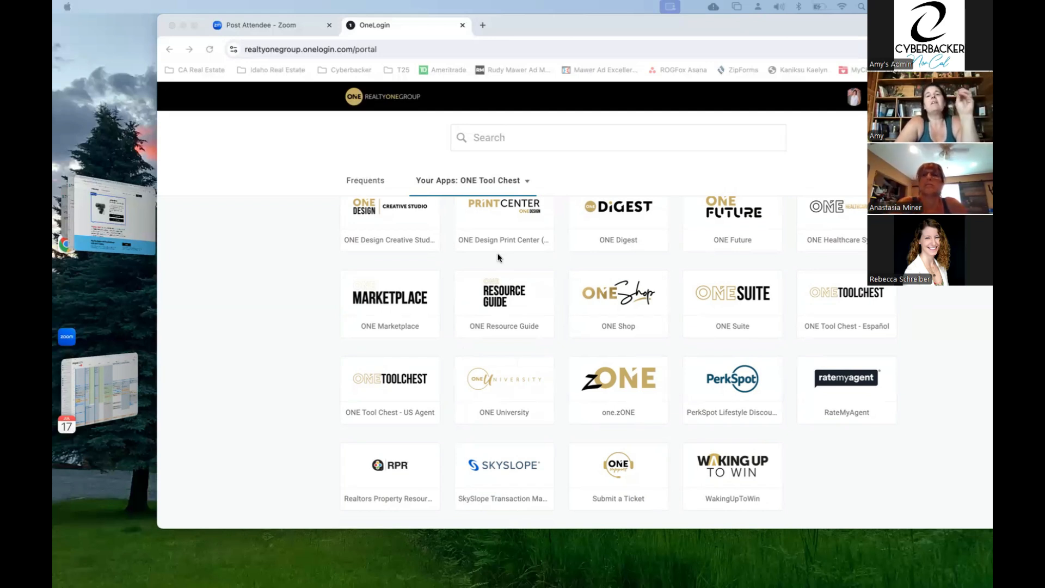
scroll(498, 258, "up", 3)
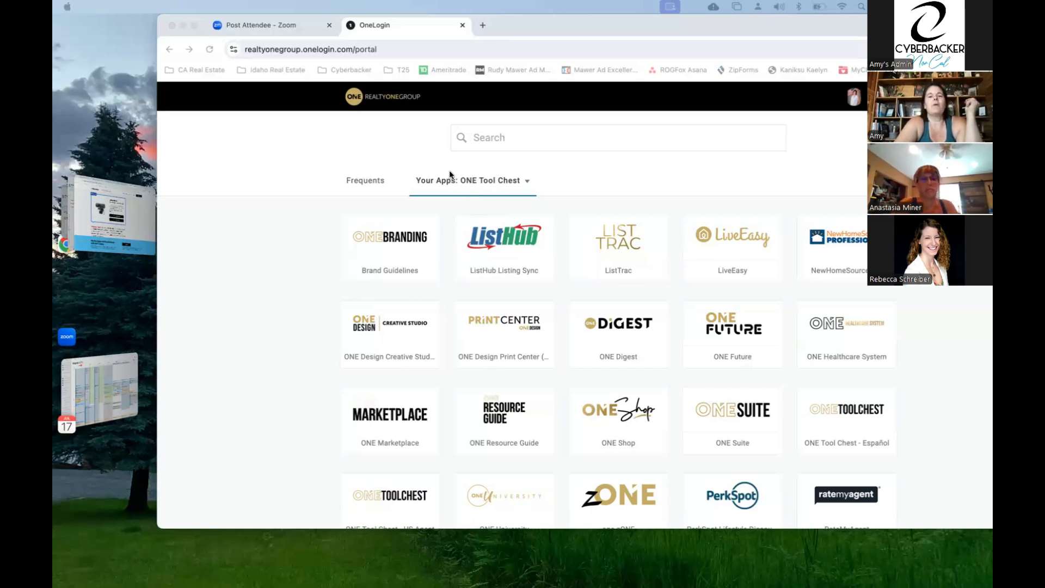
scroll(413, 331, "down", 3)
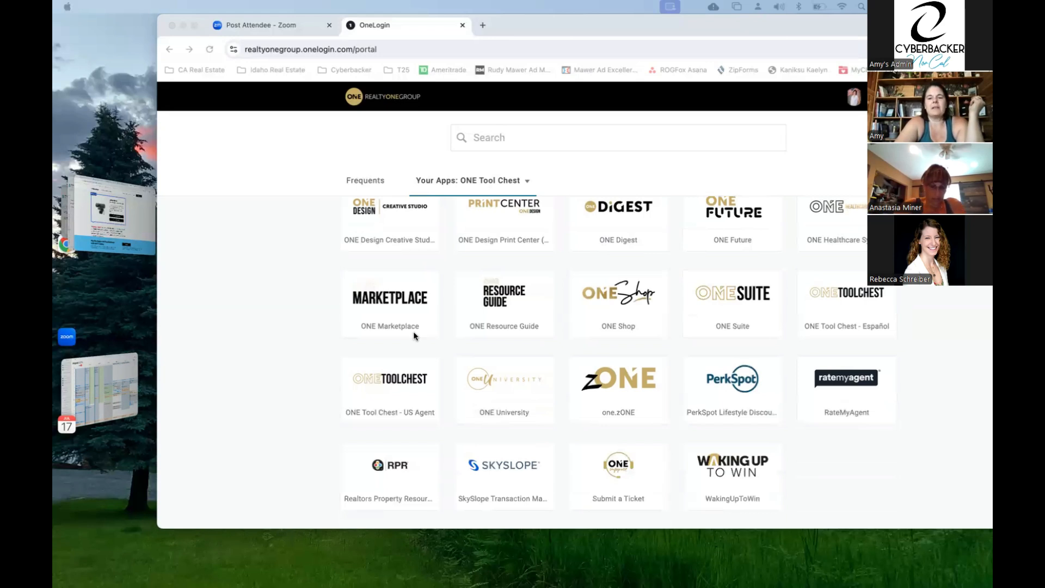
left_click(504, 465)
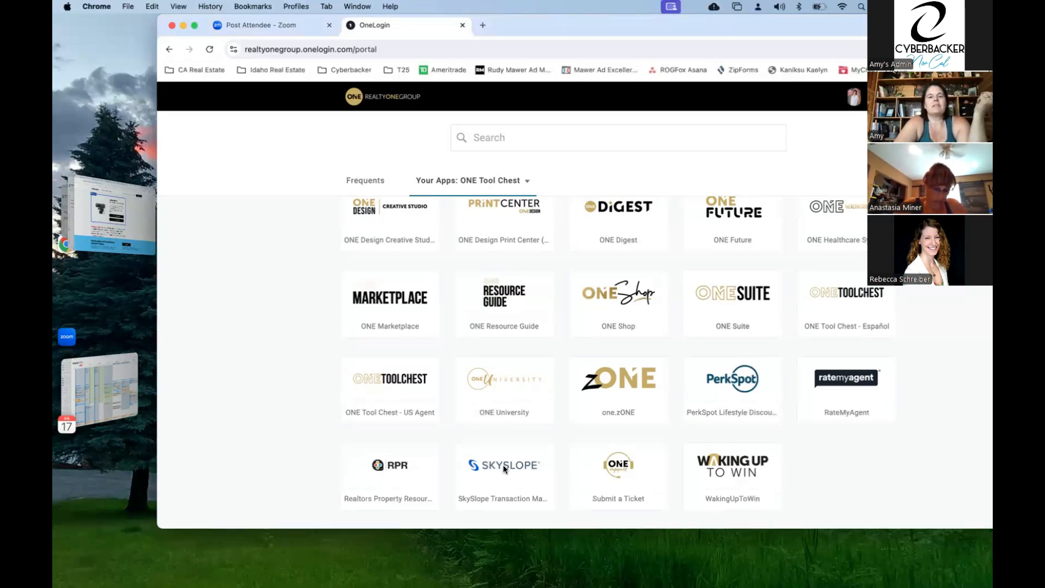
left_click(491, 465)
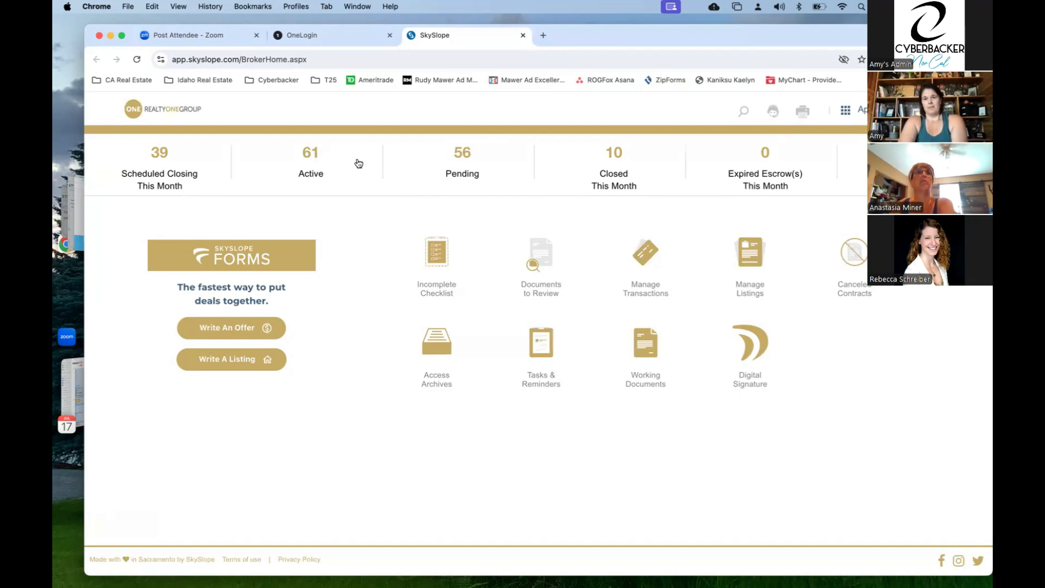
left_click(742, 114)
type("surr")
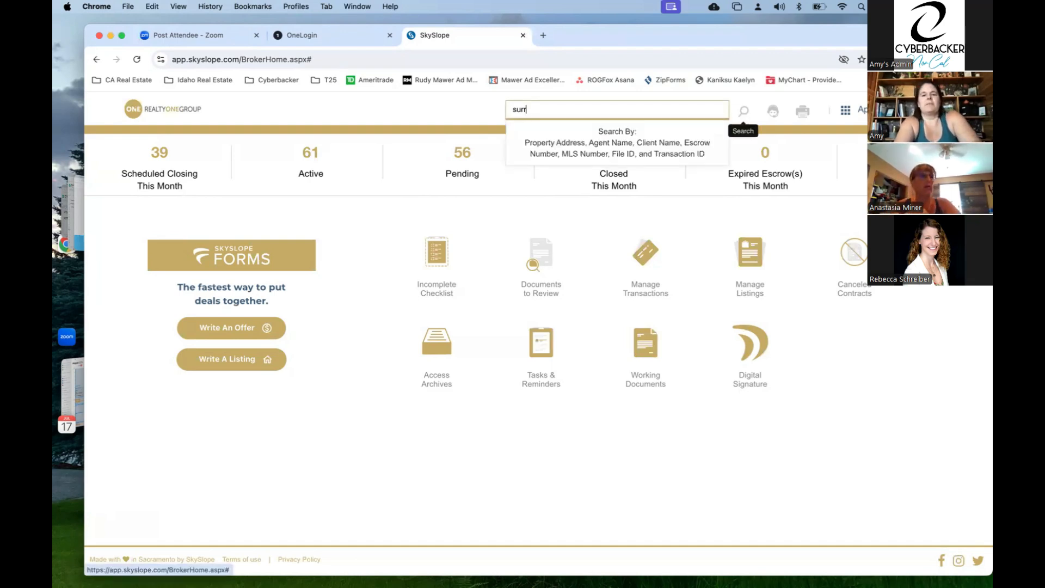
type("ey")
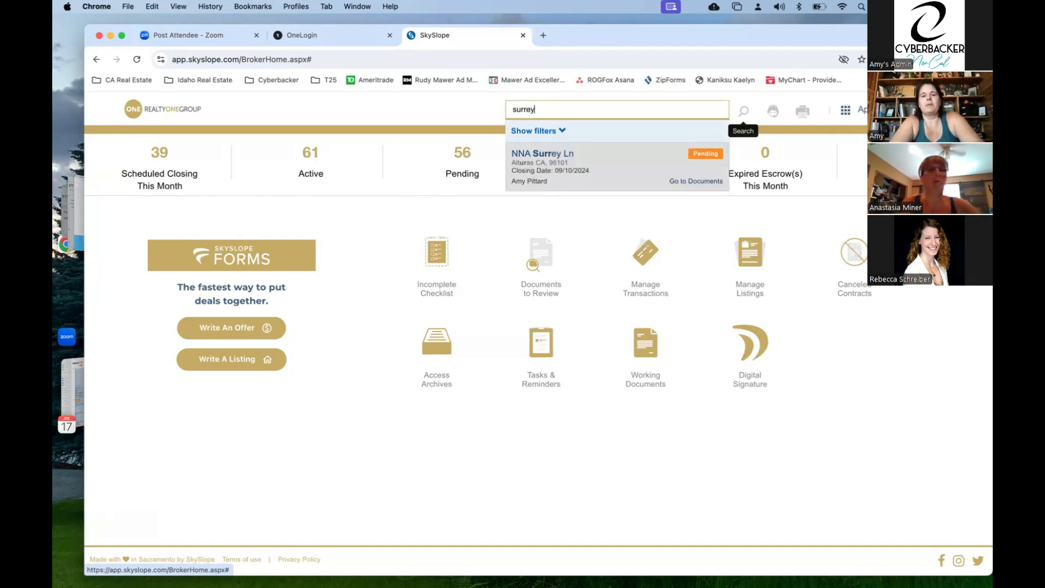
left_click(579, 170)
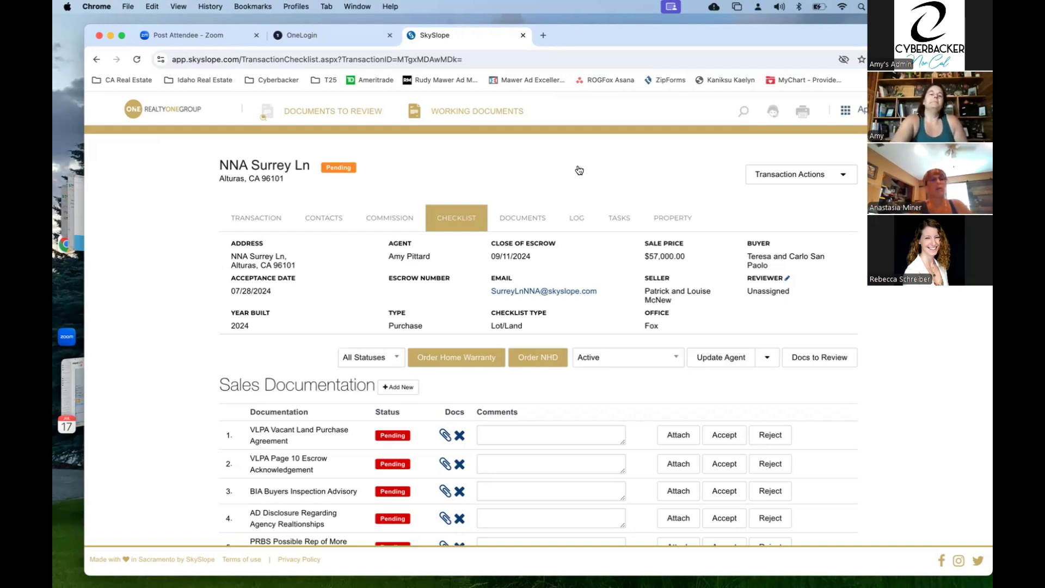
left_click(168, 114)
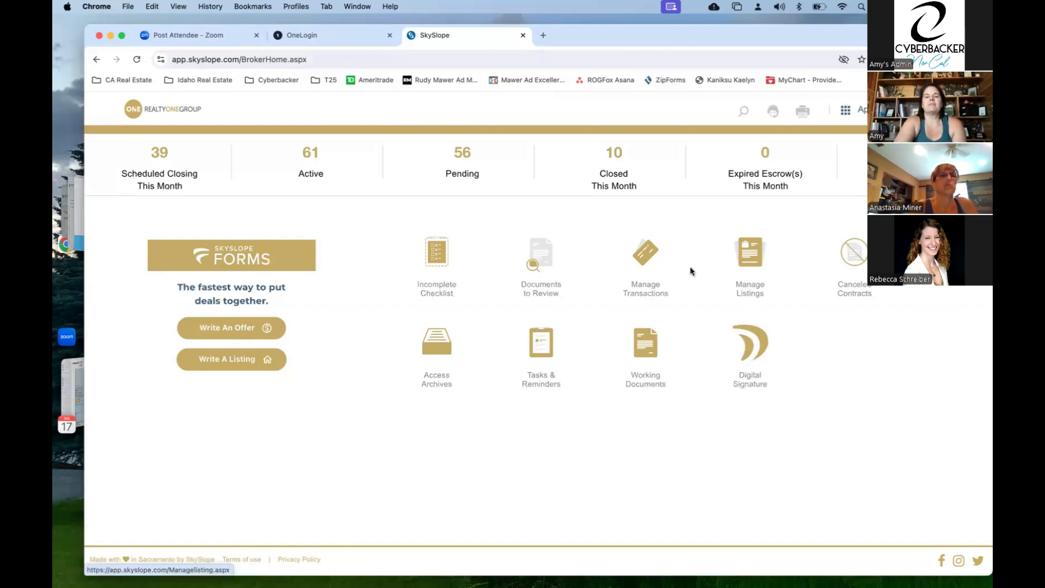
- Go to Manage Transactions and start creating a new transaction
left_click(645, 266)
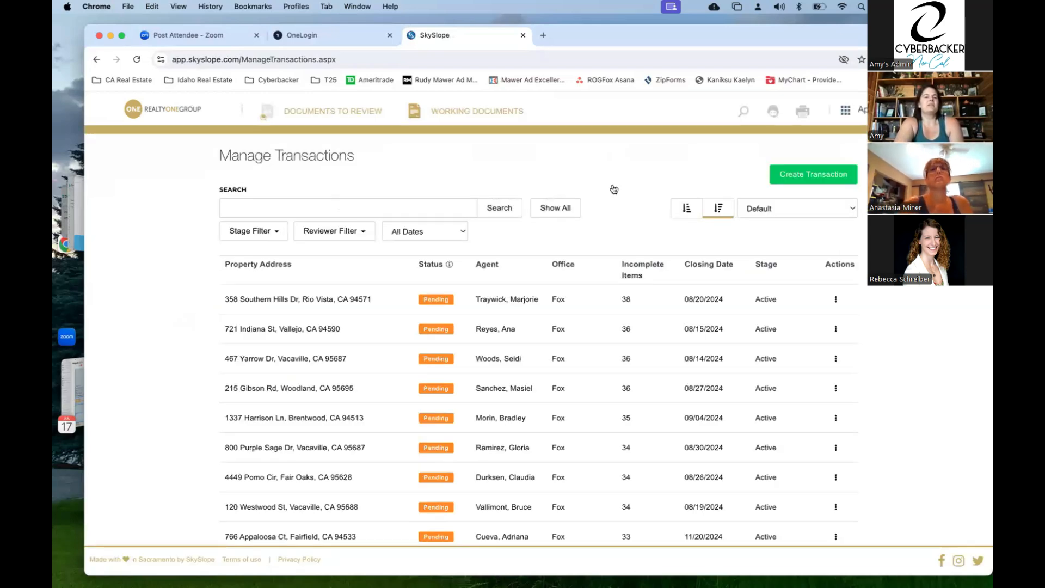
left_click(821, 175)
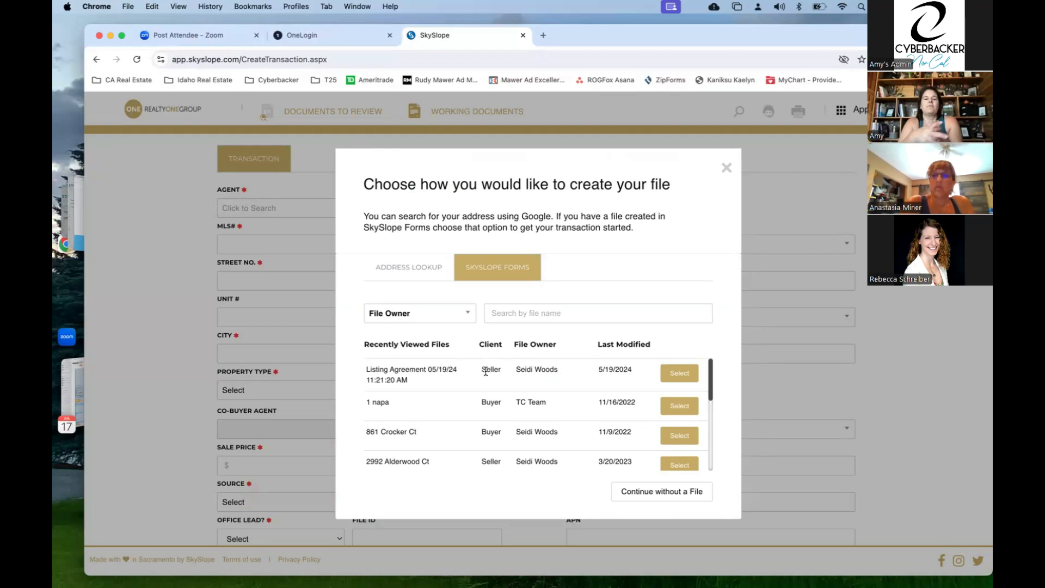
- Look up the address '123 Sample St. Vacaville CA 95688', then dismiss the creation dialog
left_click(420, 271)
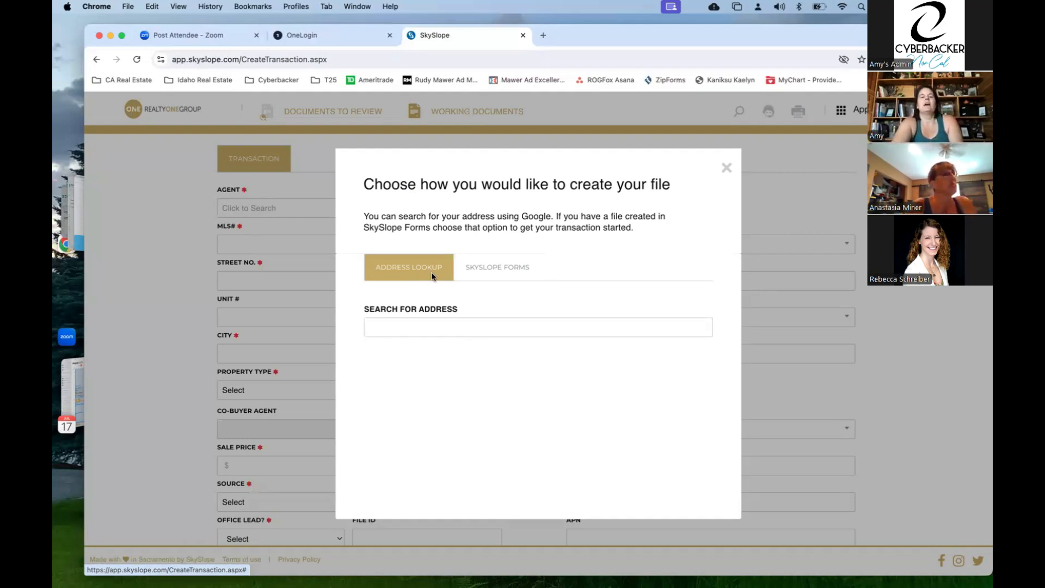
left_click(432, 273)
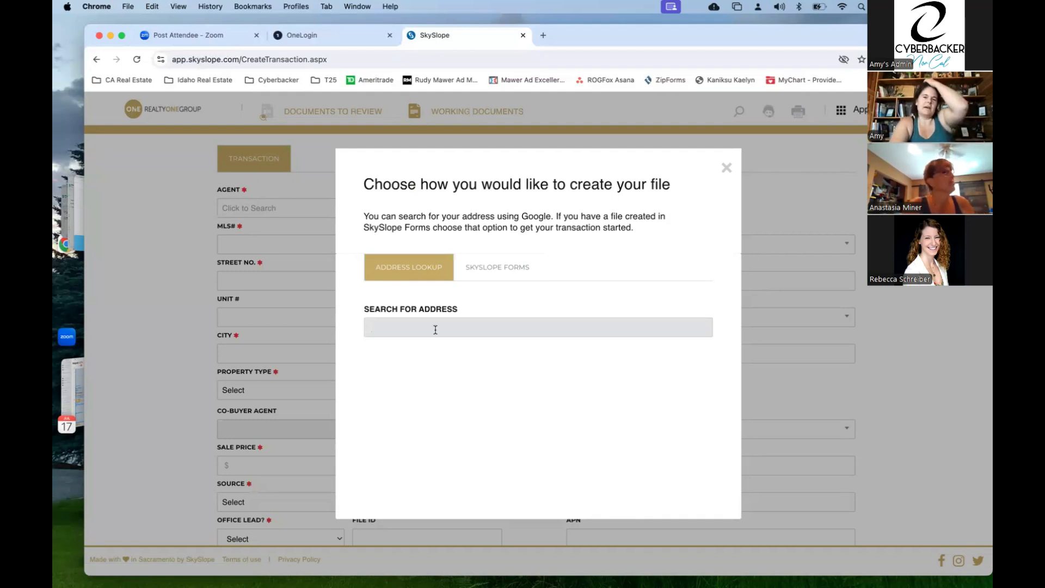
type("123 ")
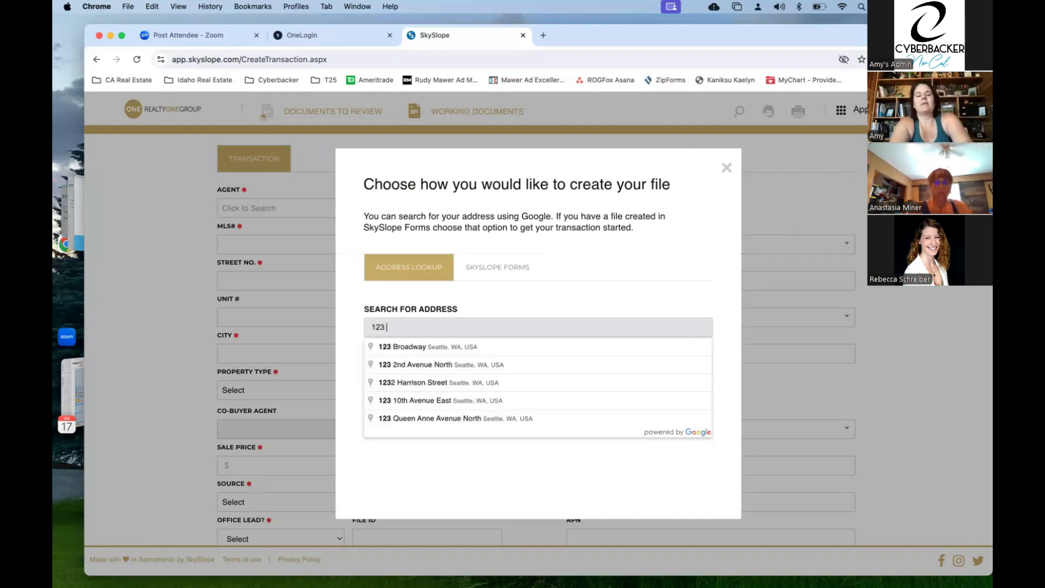
type("Sample ")
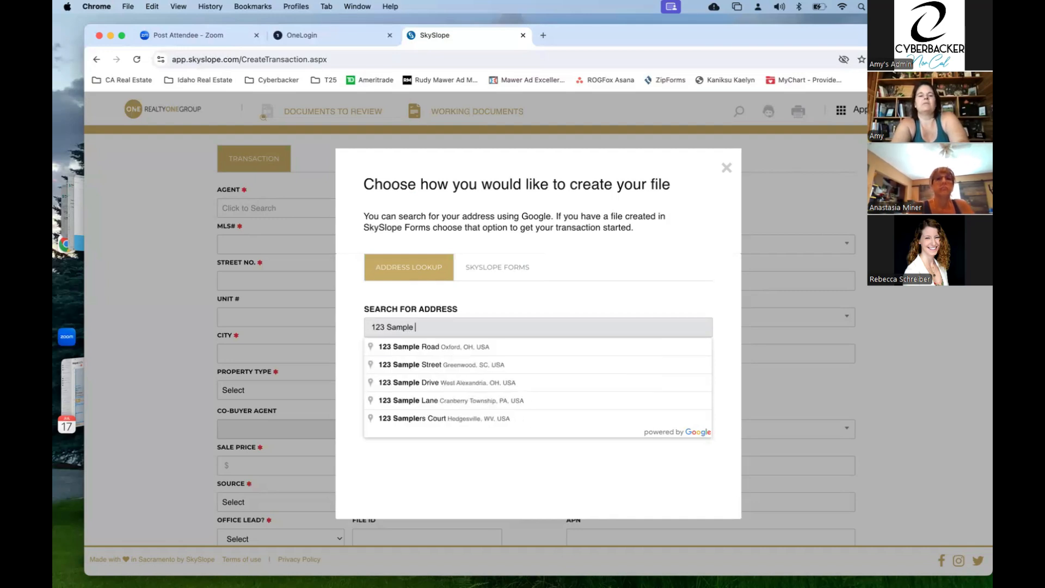
type("St.  ")
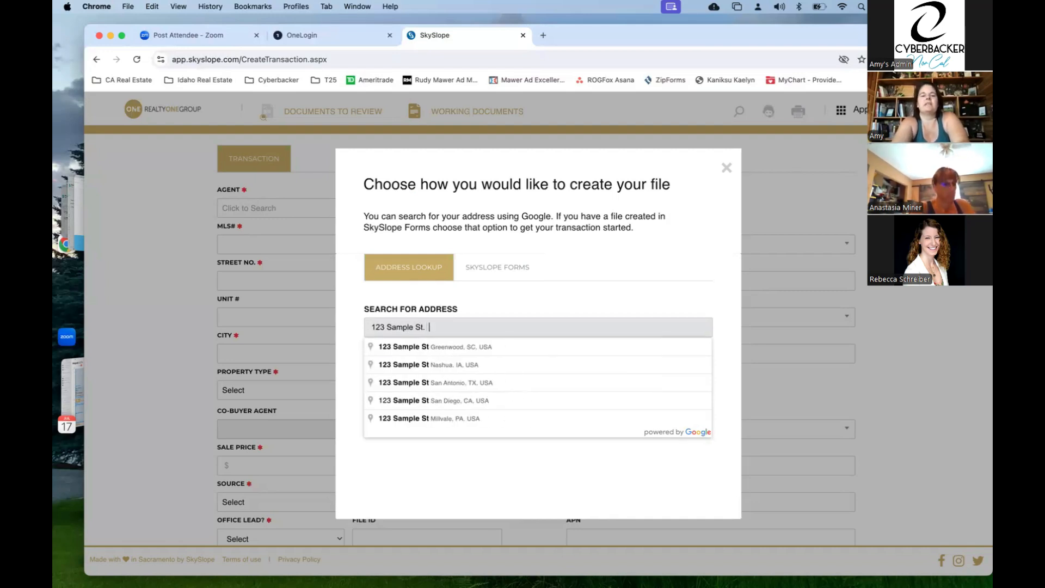
type("Vacaville CA")
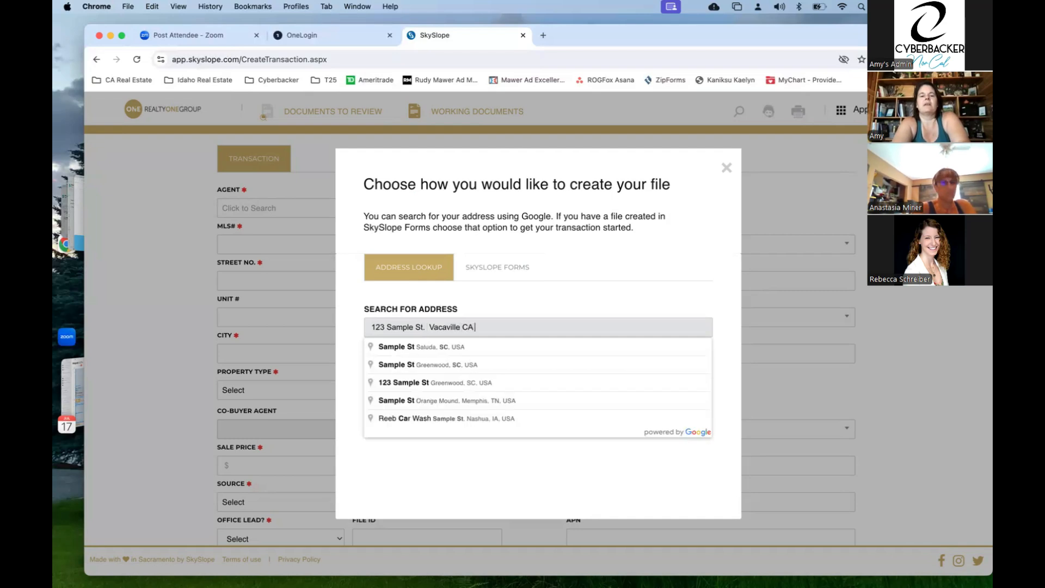
type(" 95688")
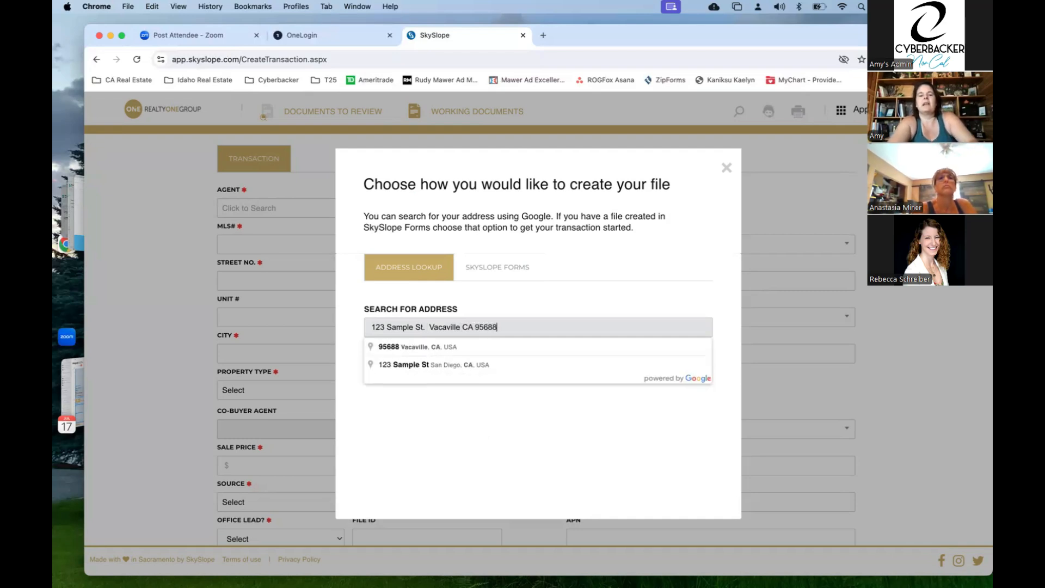
left_click(491, 297)
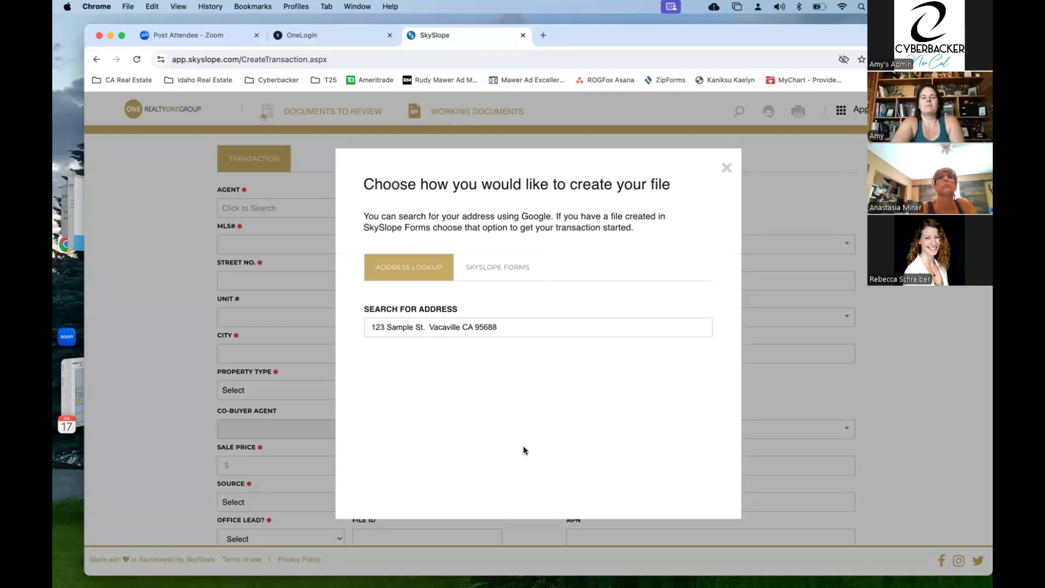
left_click(539, 325)
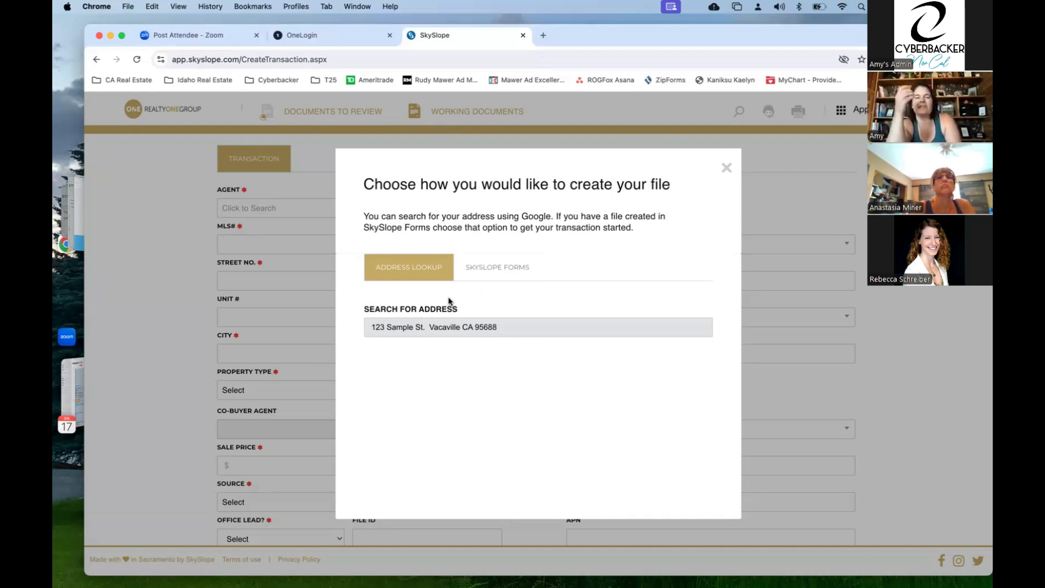
left_click(726, 168)
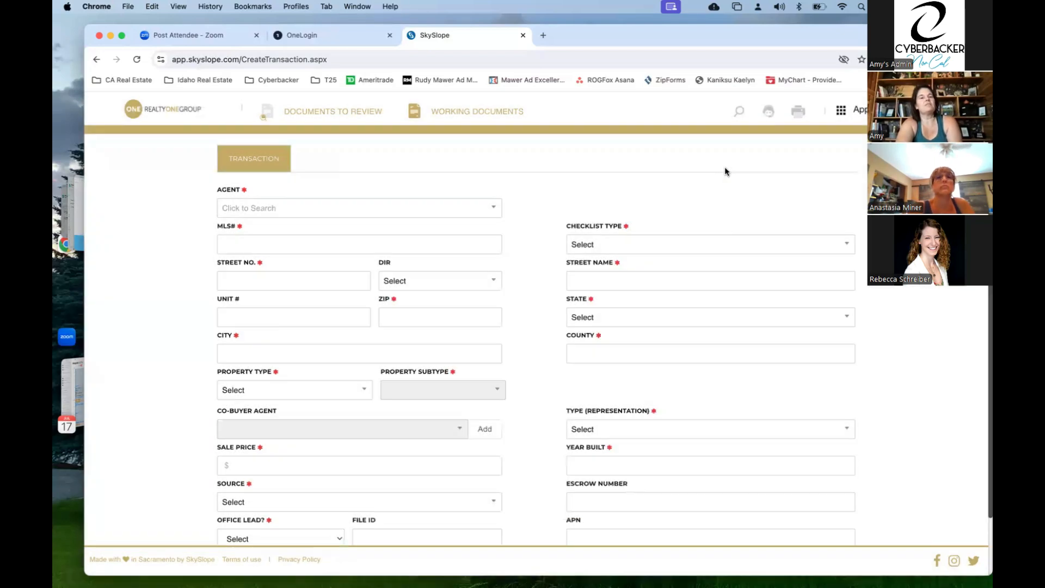
- Choose the transaction's agent by name search and enter N/A as the MLS#
left_click(399, 216)
type("amy")
left_click(284, 294)
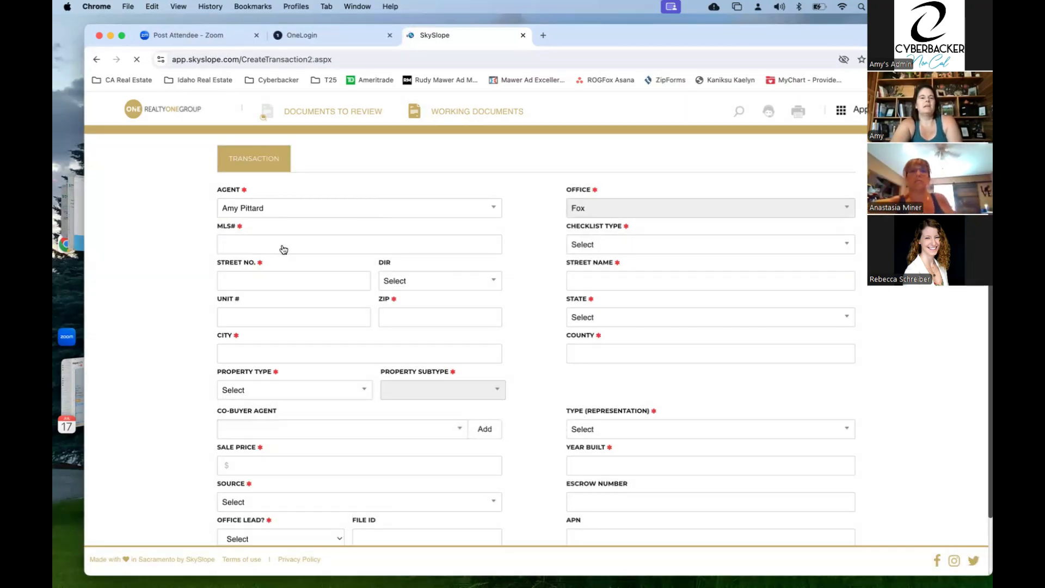
left_click(284, 245)
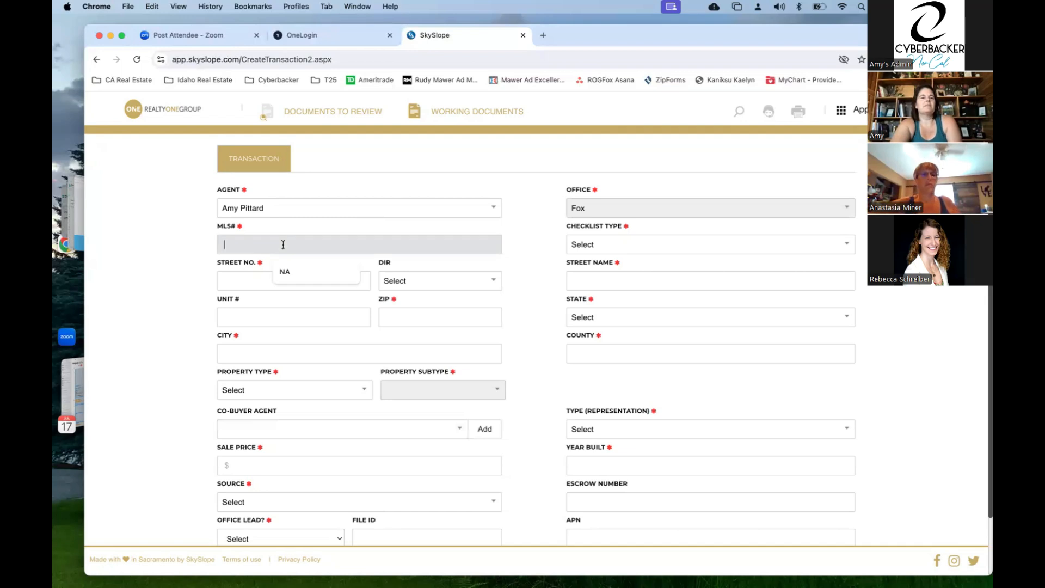
type("N/A")
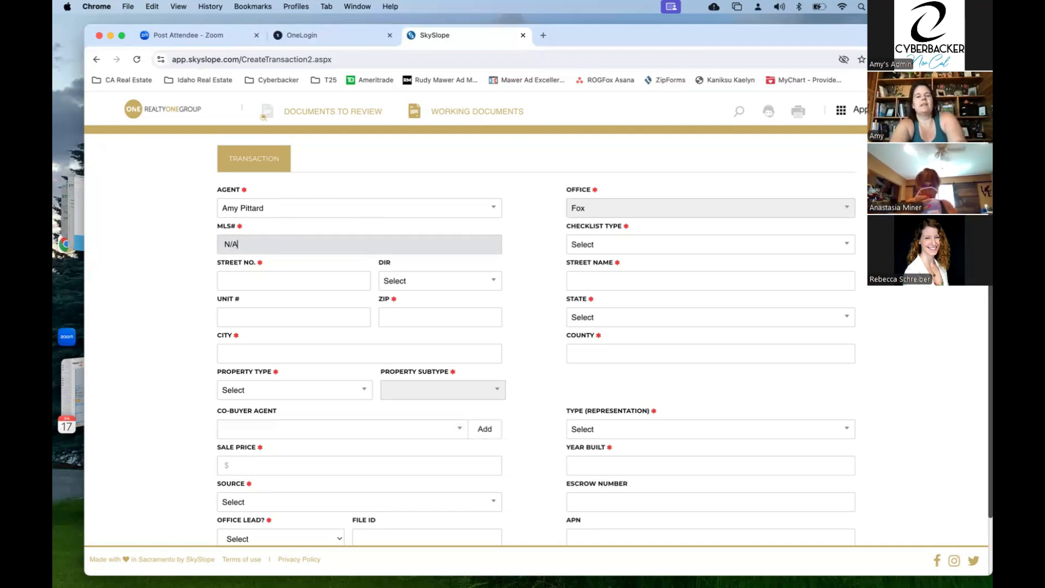
key("Tab")
- Enter street number 123, zip code 95688 and street name 'Sample St'
left_click(247, 278)
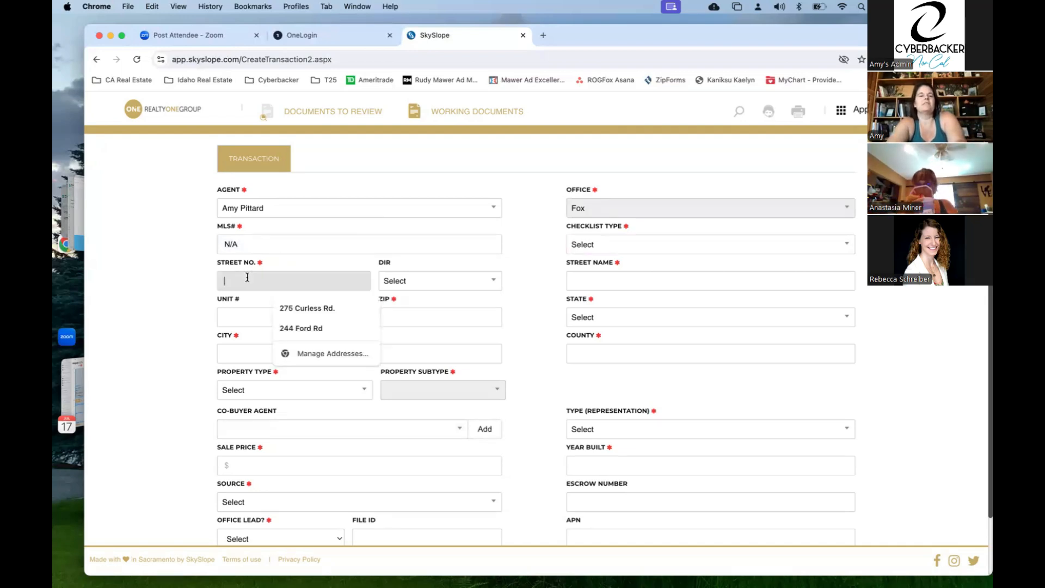
type("123")
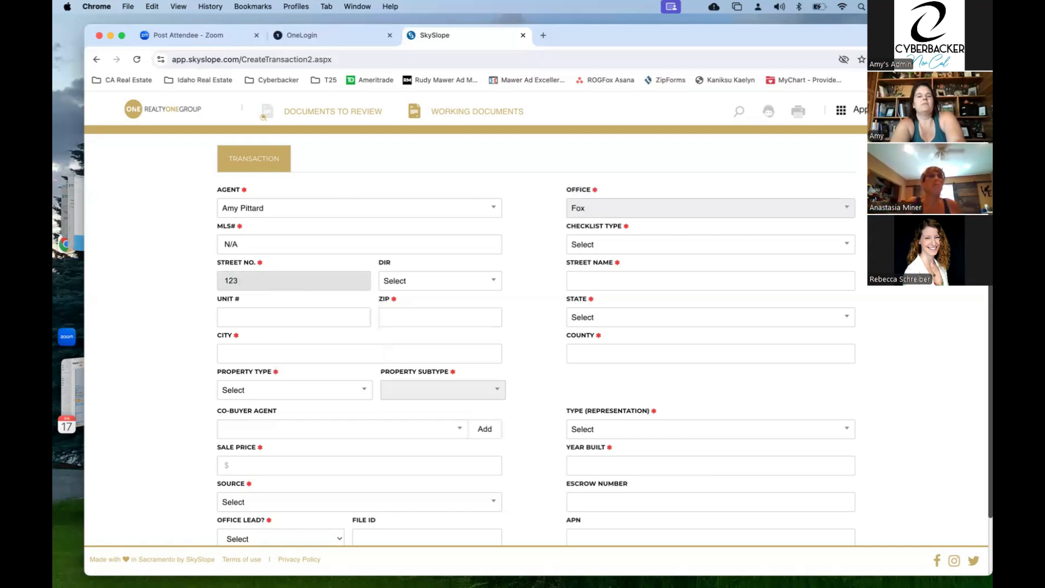
key("Tab")
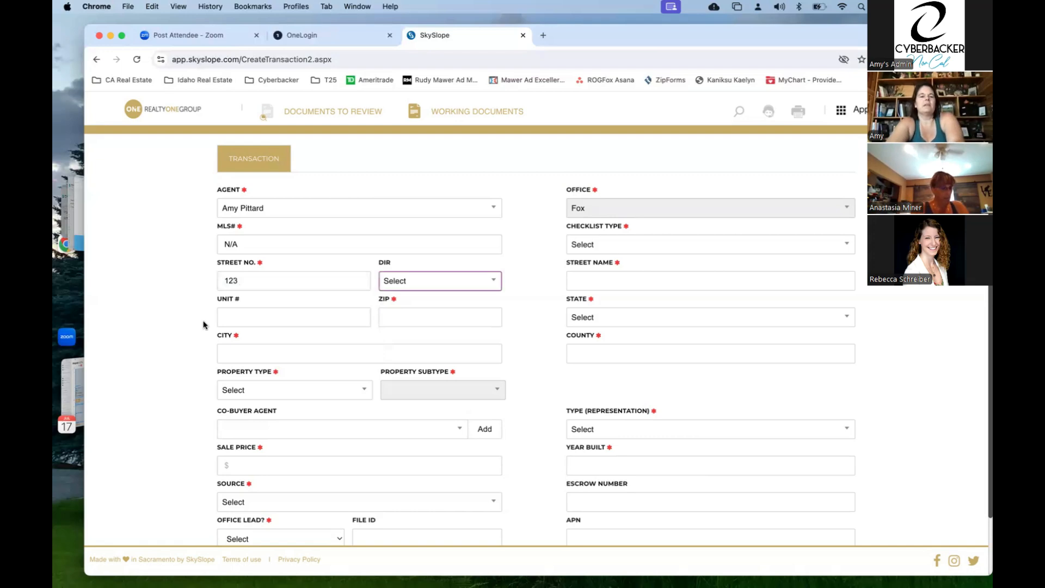
left_click(246, 317)
left_click(406, 313)
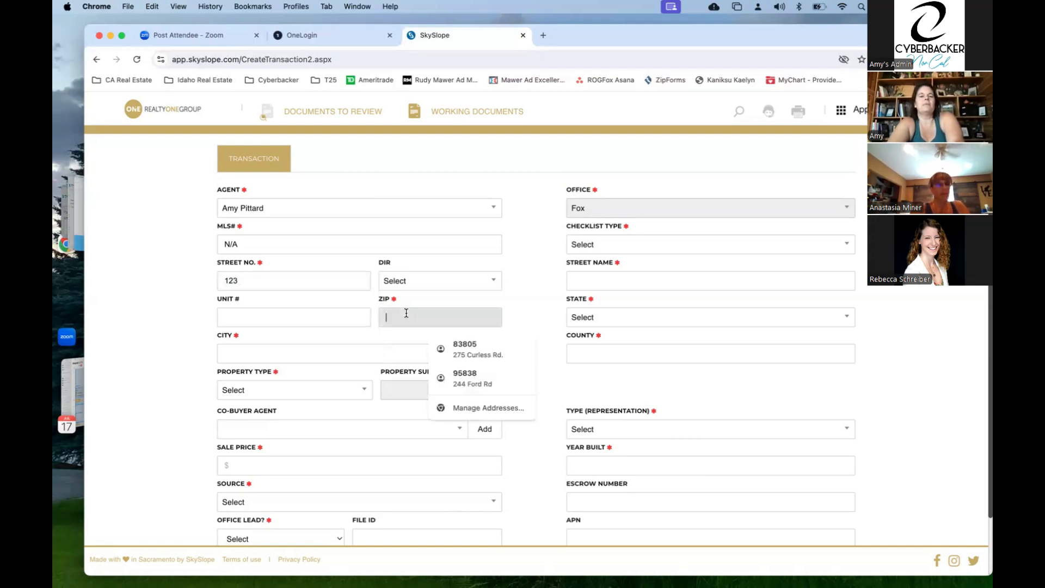
type("95688")
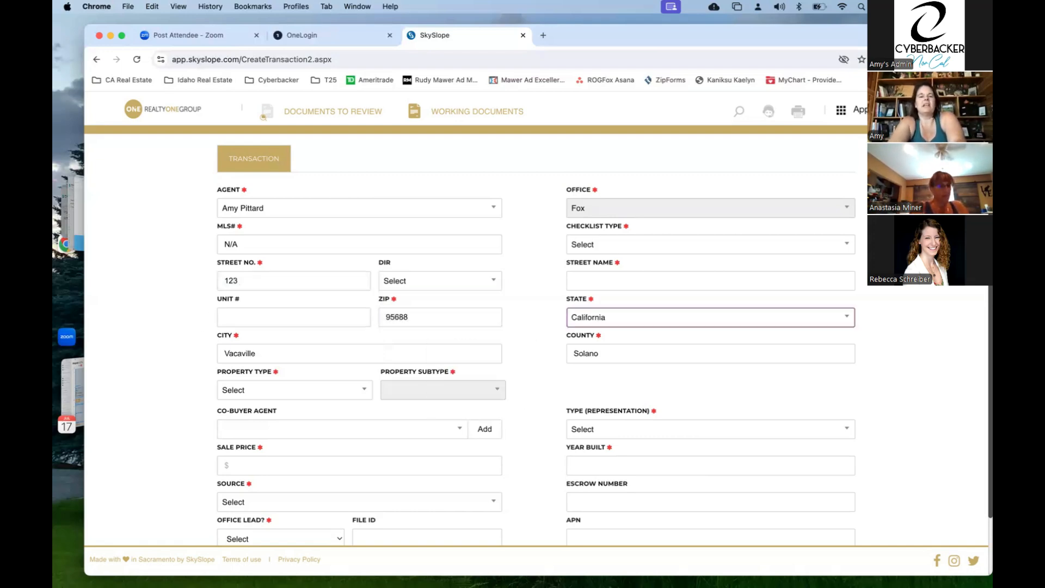
left_click(621, 278)
type("Sample St")
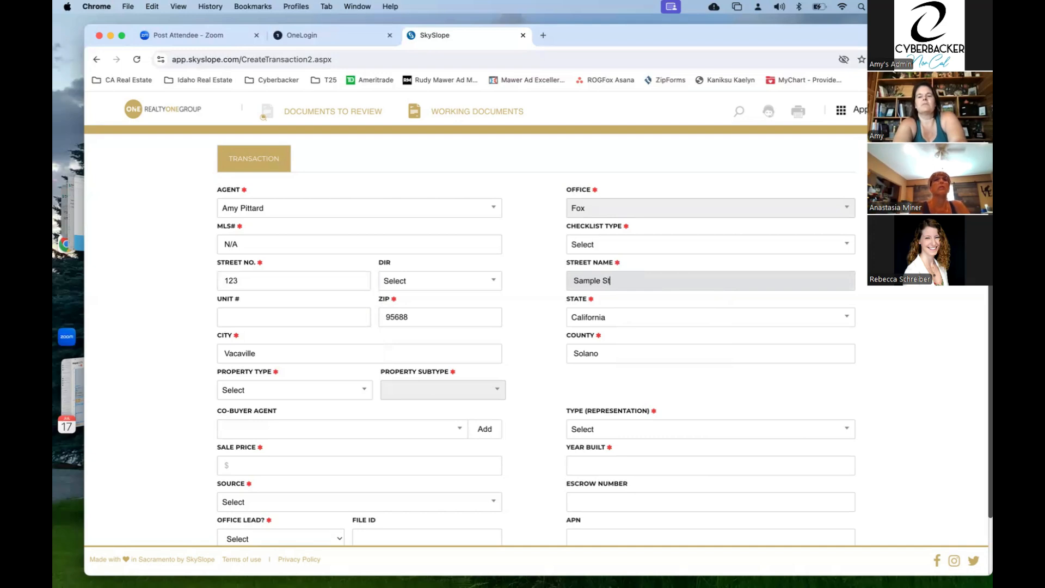
- Choose Residential 1-4 Units from the Checklist Type list
left_click(620, 249)
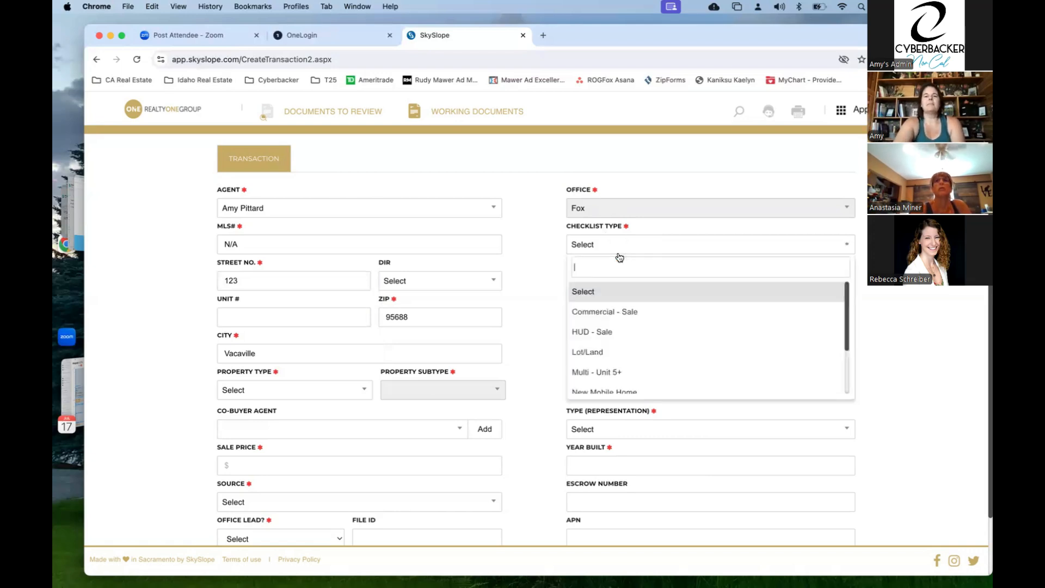
scroll(630, 333, "down", 1)
scroll(630, 333, "down", 1)
scroll(630, 333, "up", 2)
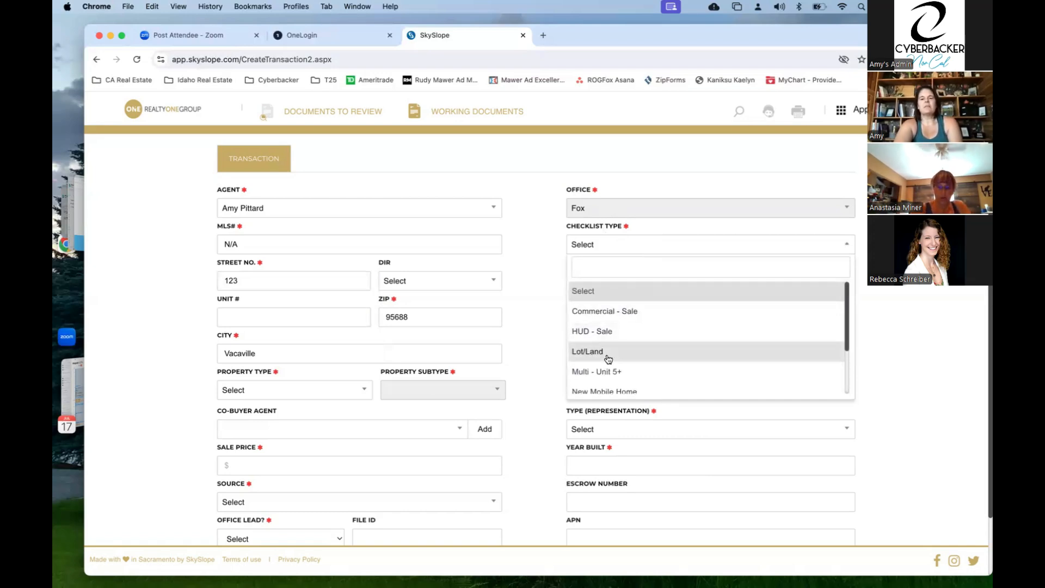
scroll(609, 358, "down", 1)
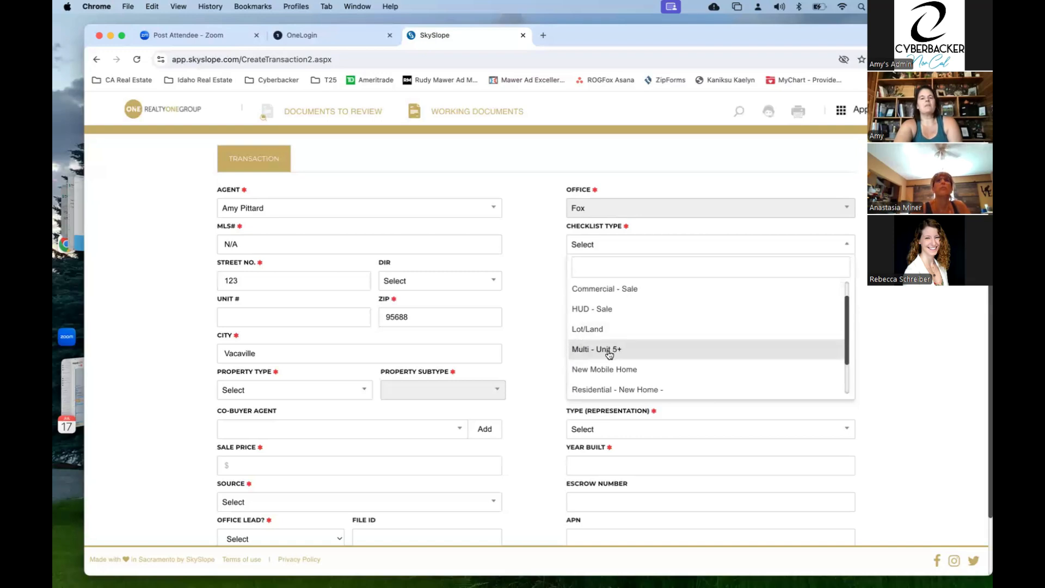
scroll(609, 354, "down", 2)
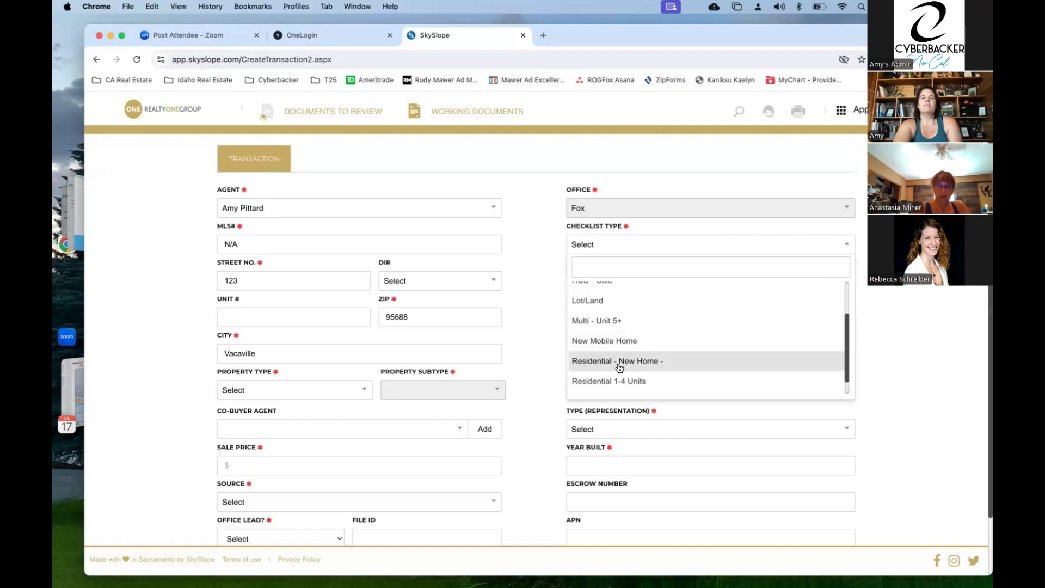
scroll(620, 365, "down", 1)
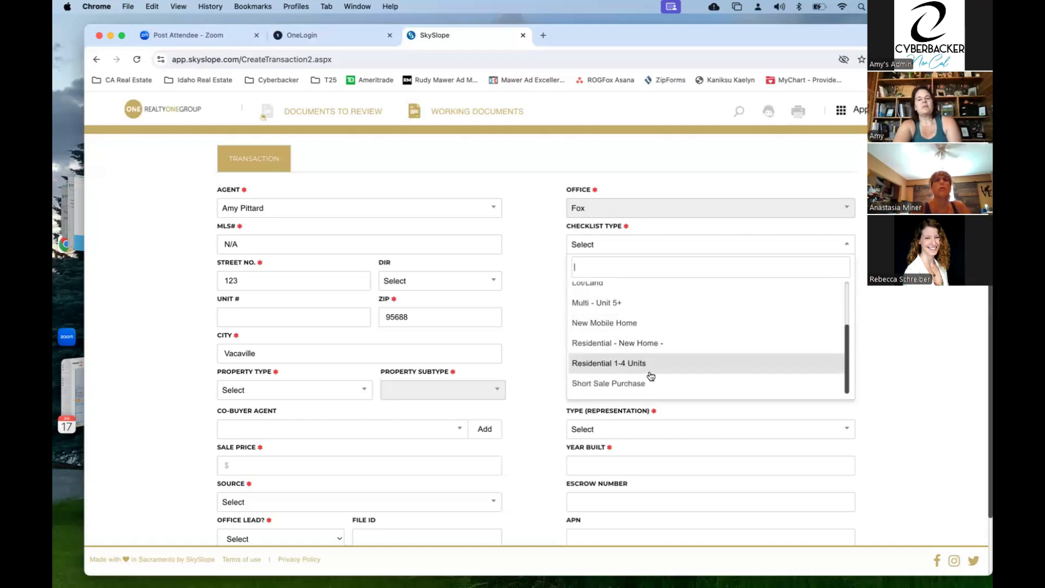
scroll(652, 376, "down", 1)
scroll(645, 371, "up", 3)
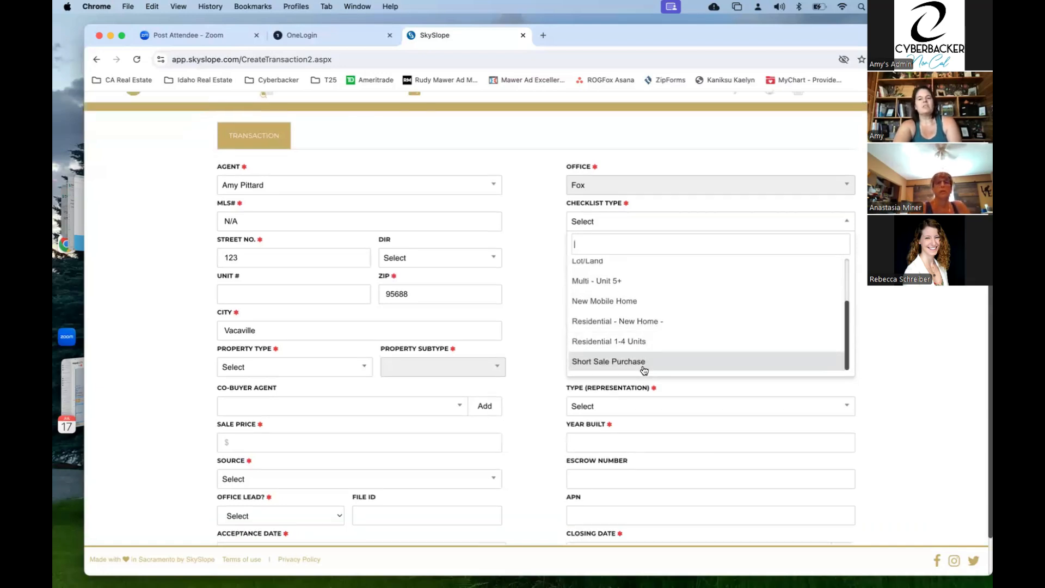
scroll(645, 370, "up", 1)
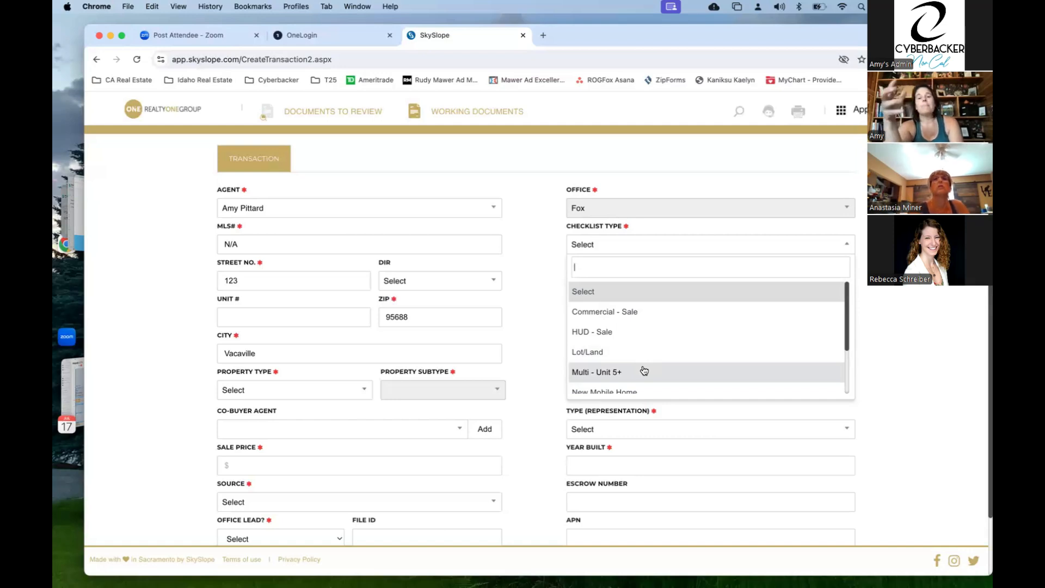
scroll(645, 371, "down", 3)
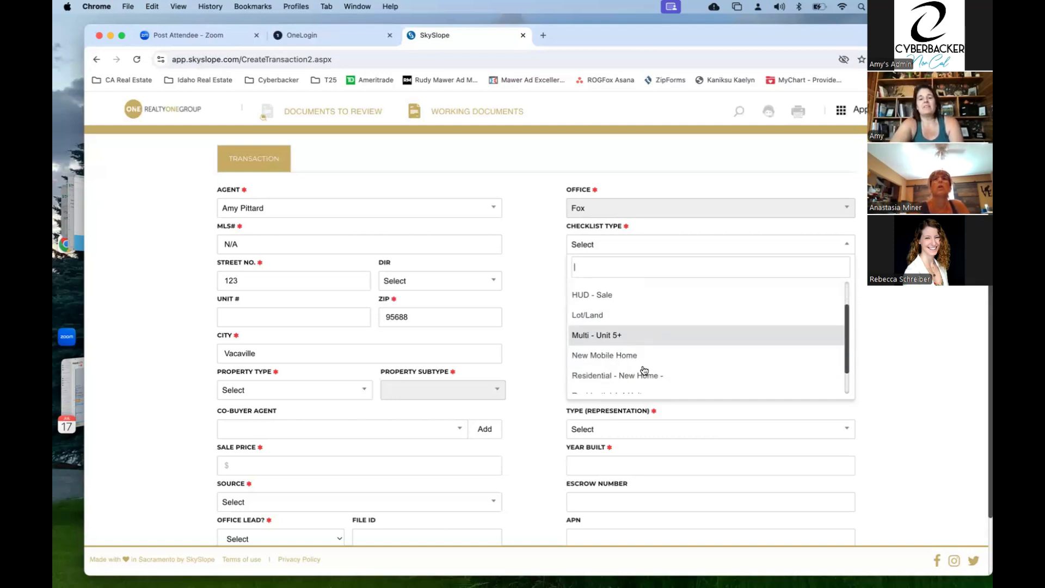
scroll(642, 376, "down", 1)
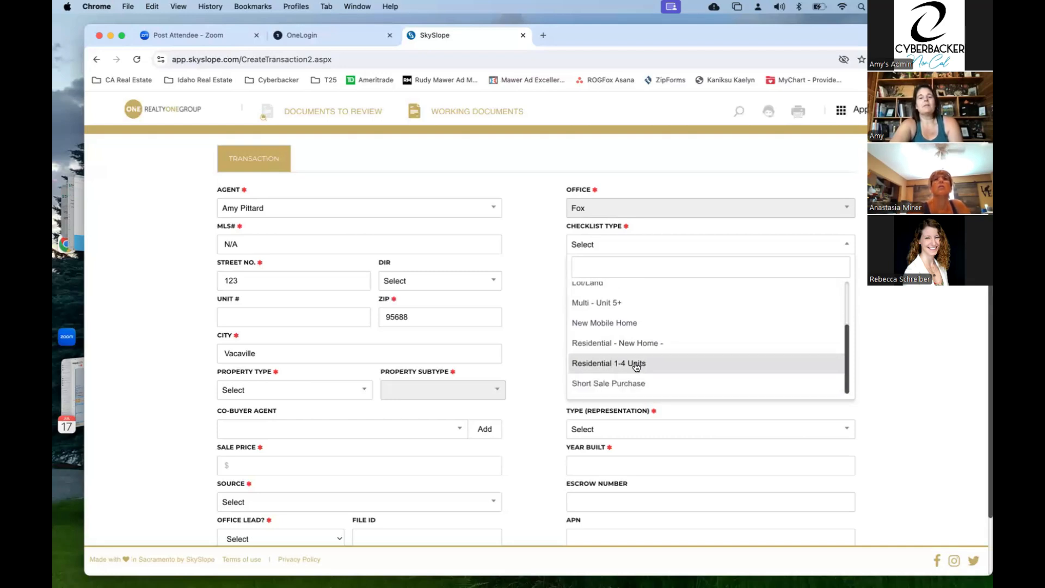
left_click(637, 366)
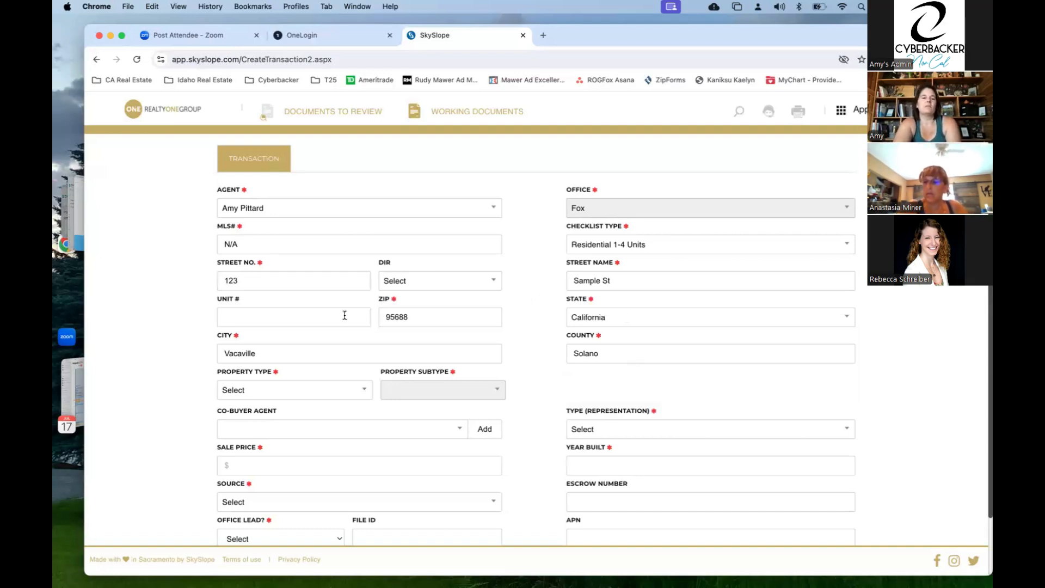
- Set Property Type to Residential and Property Subtype to Single Family Residence
left_click(284, 392)
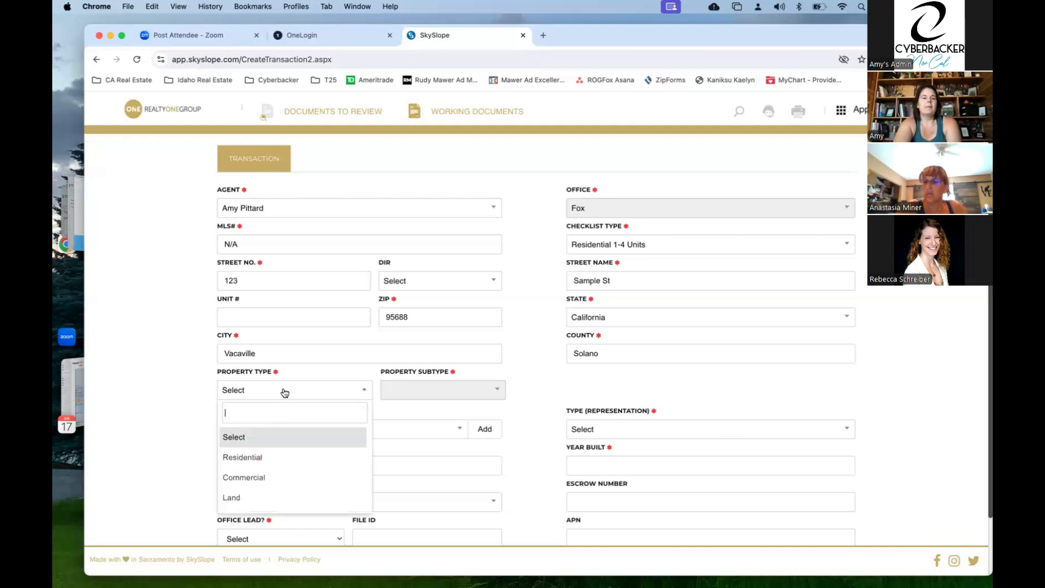
left_click(278, 460)
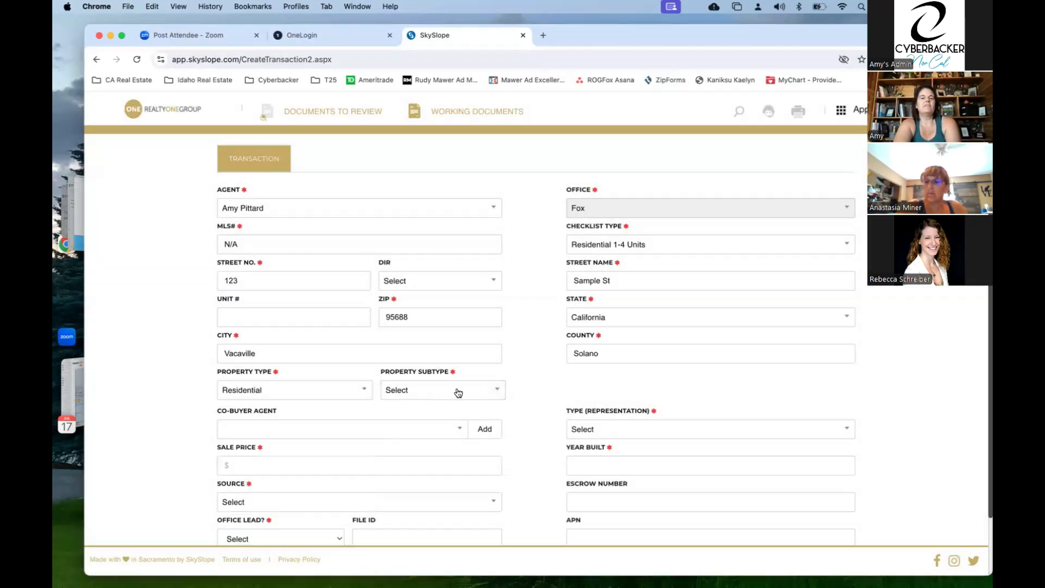
left_click(459, 393)
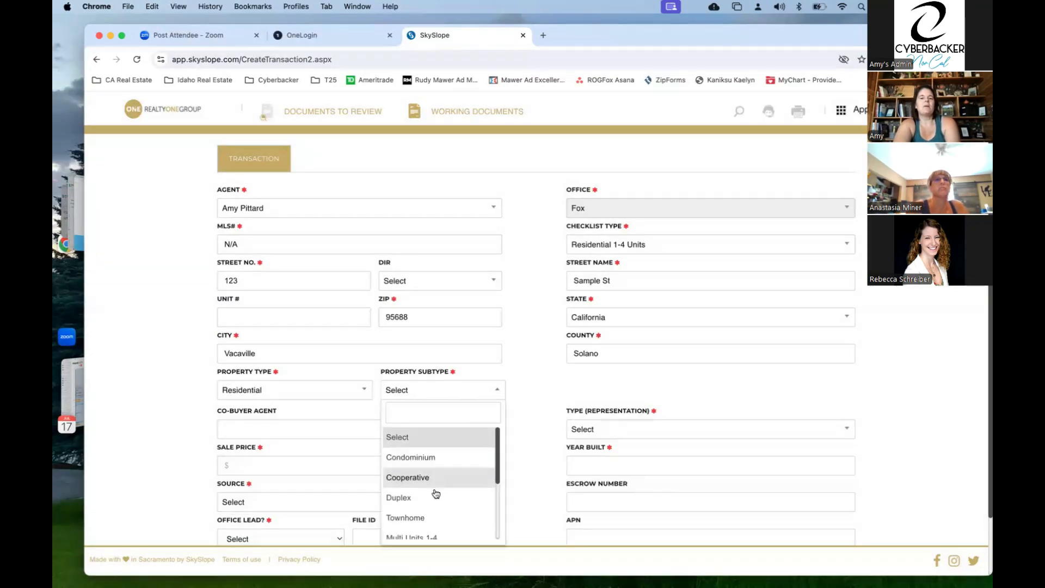
scroll(428, 524, "down", 2)
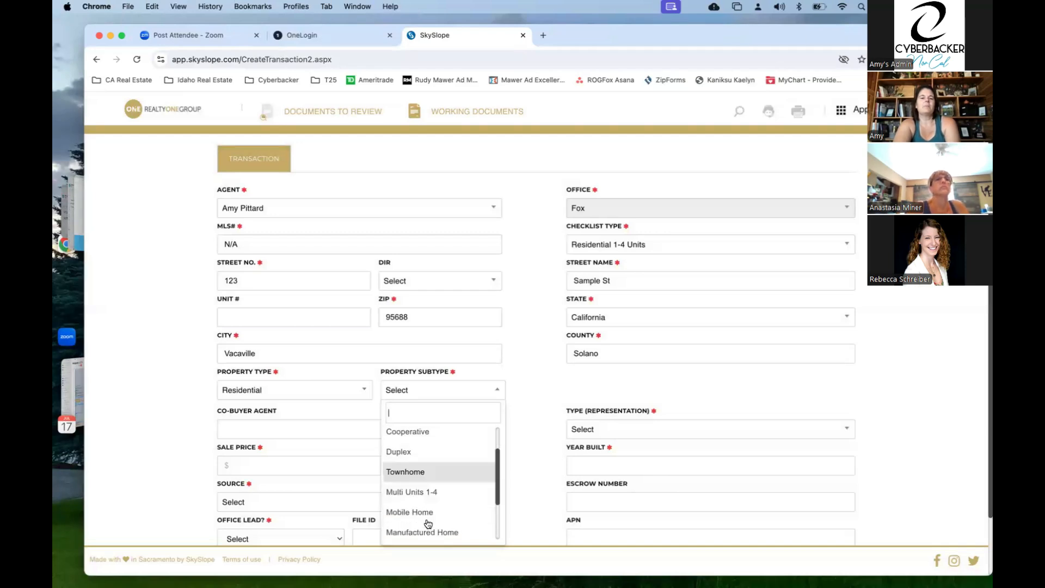
scroll(428, 524, "down", 3)
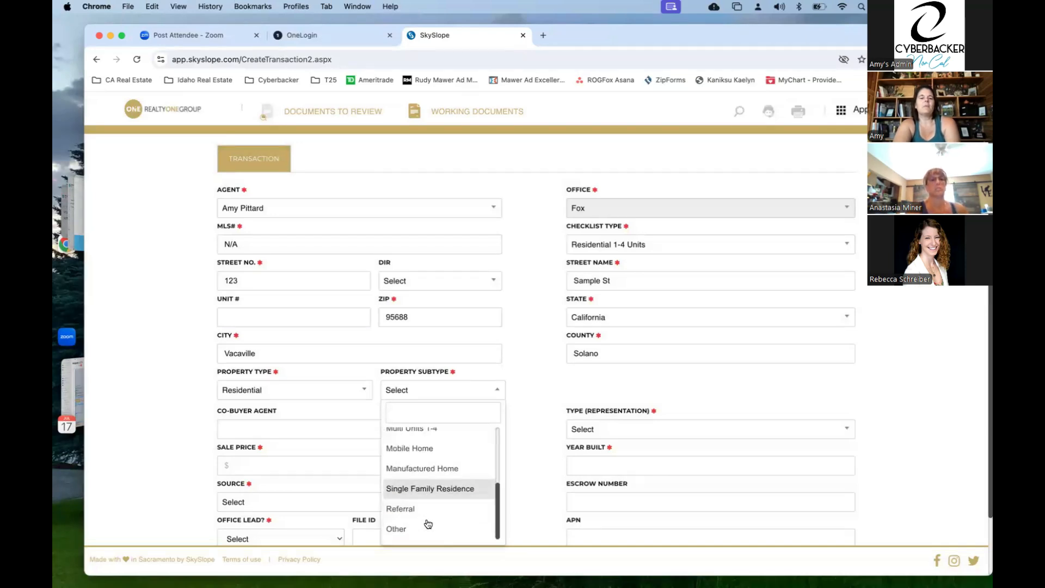
left_click(437, 490)
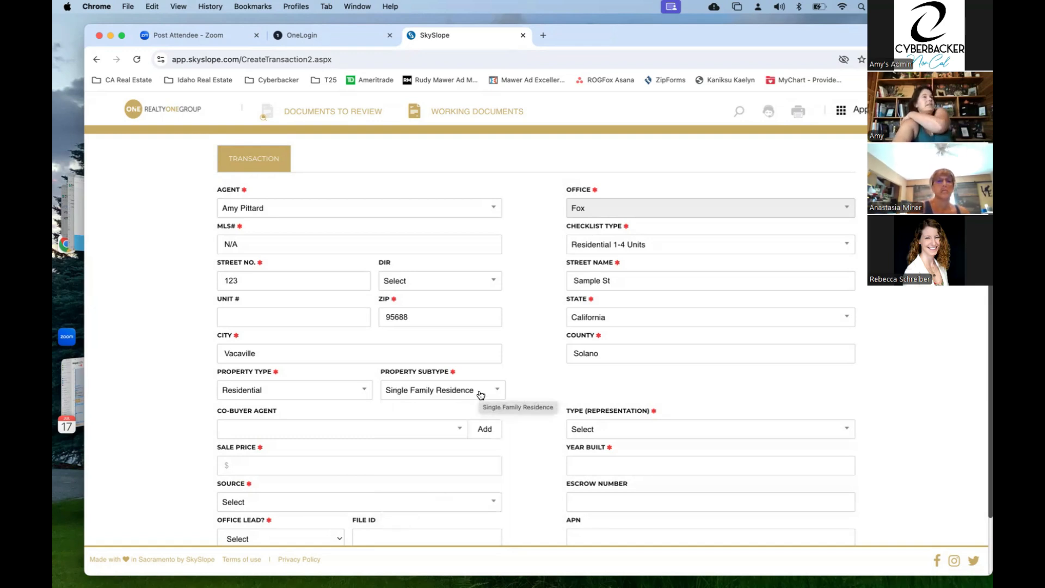
left_click(327, 434)
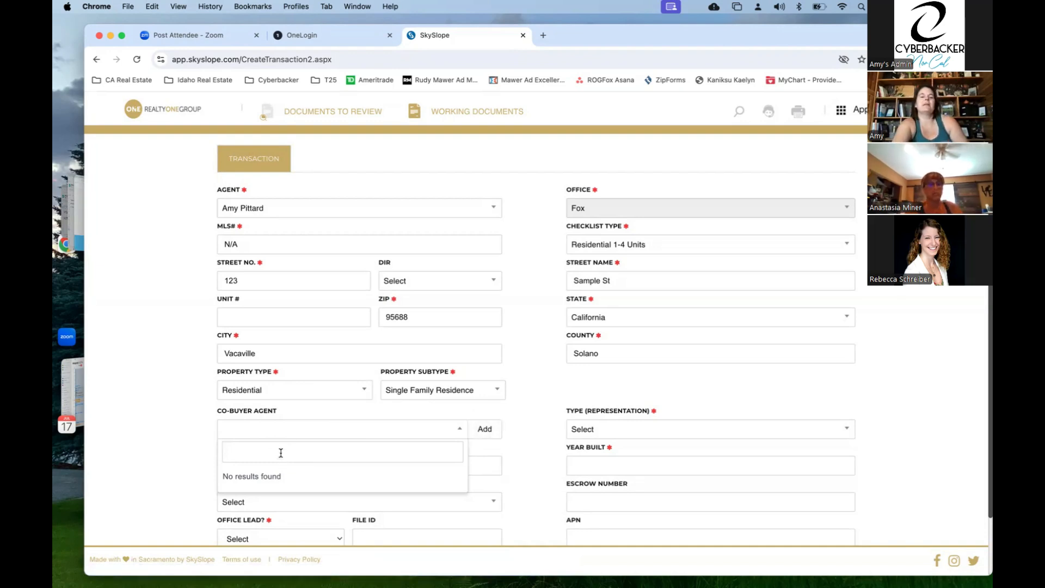
- Find the co-buyer agent by name, pick the Fox office match, and save
left_click(484, 430)
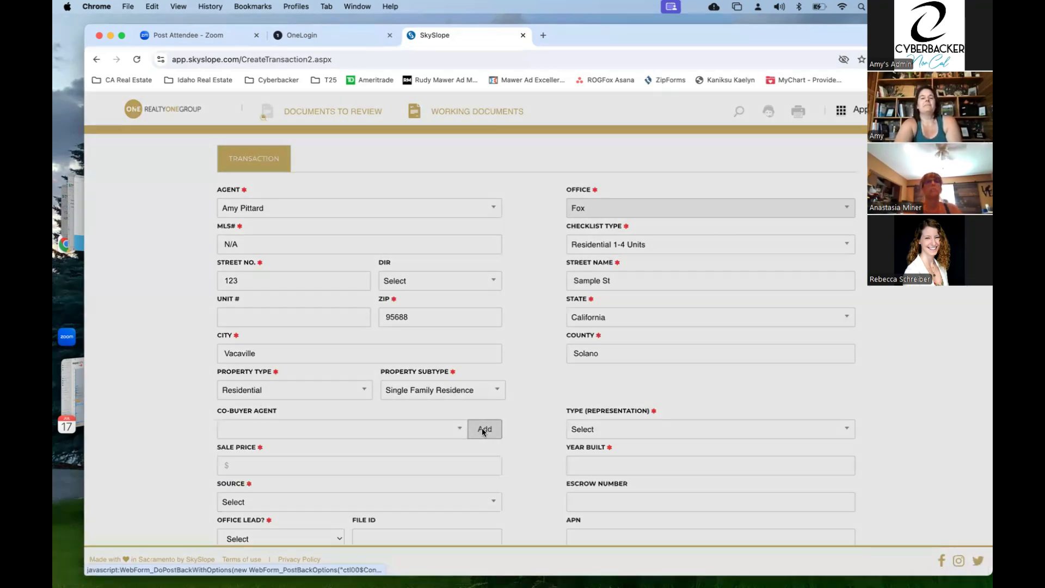
type("ana")
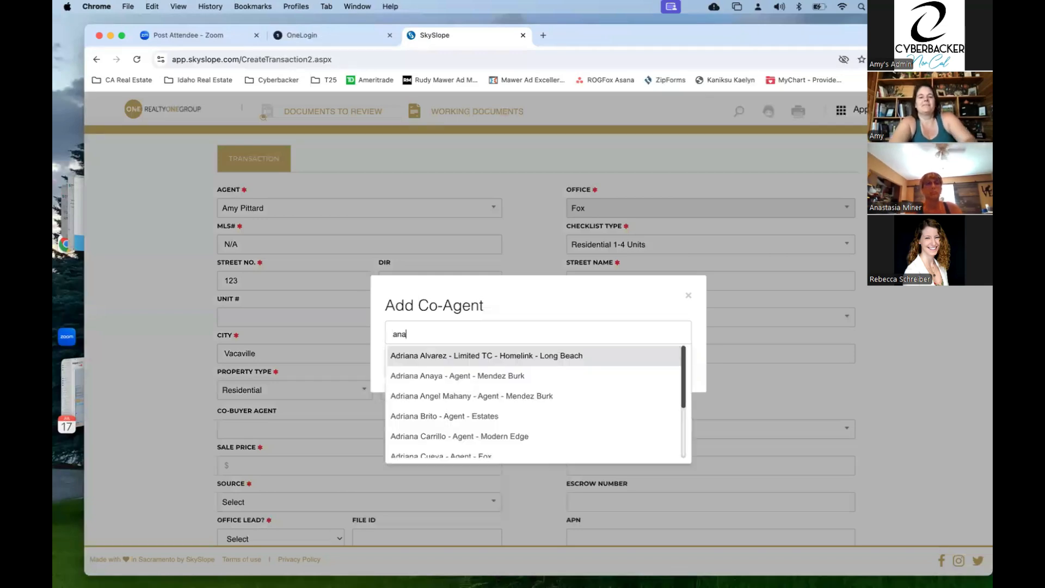
type("st")
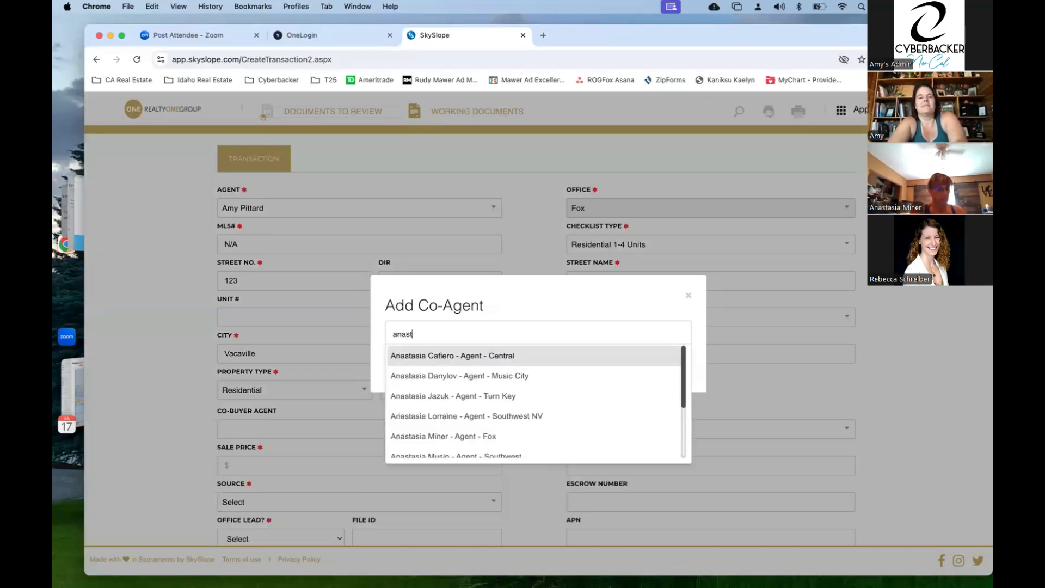
scroll(481, 381, "down", 1)
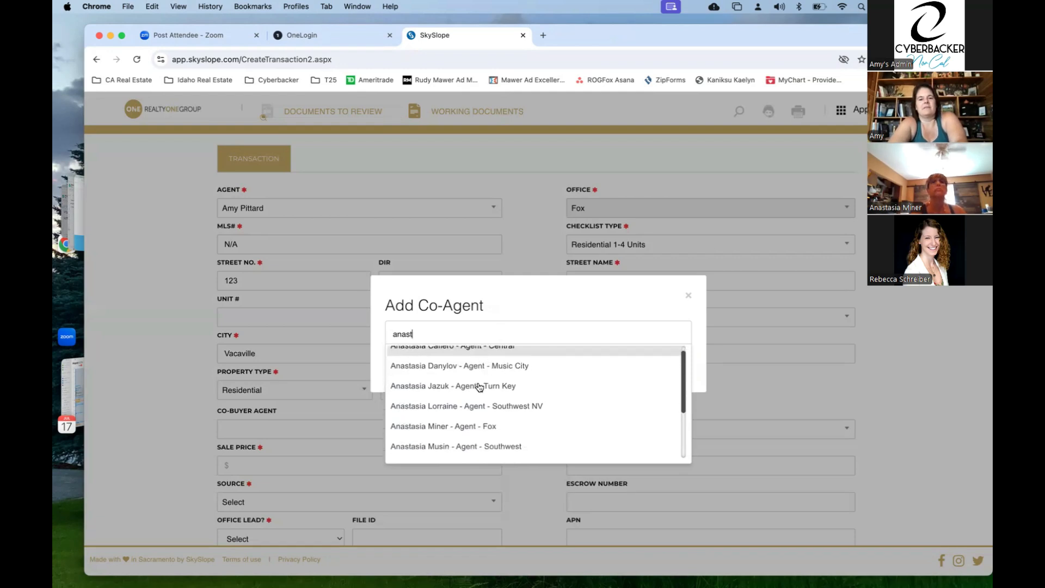
left_click(470, 425)
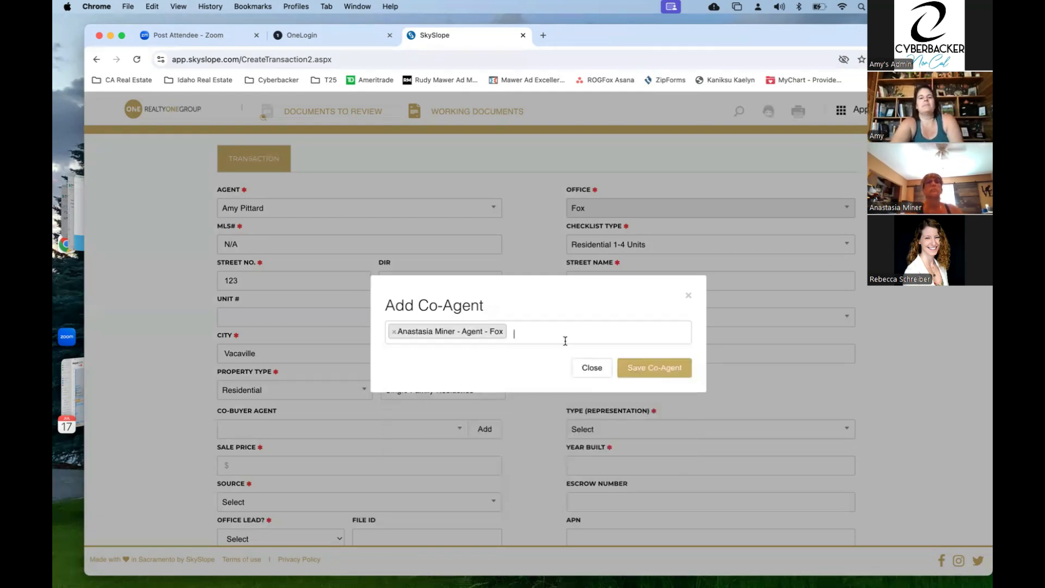
left_click(658, 371)
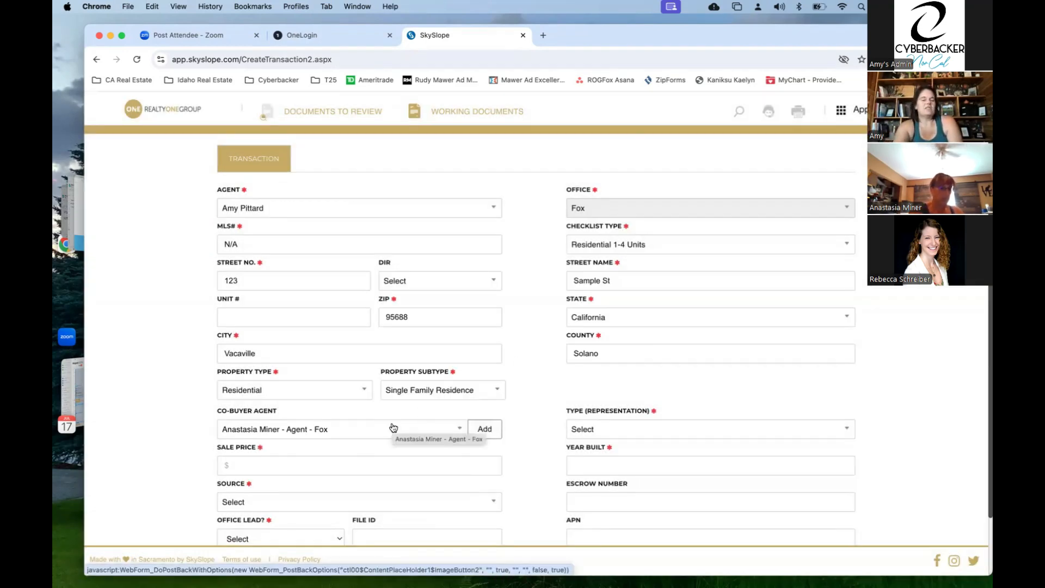
- Enter a sale price of 400000 and set the Source to Sign
scroll(349, 445, "down", 2)
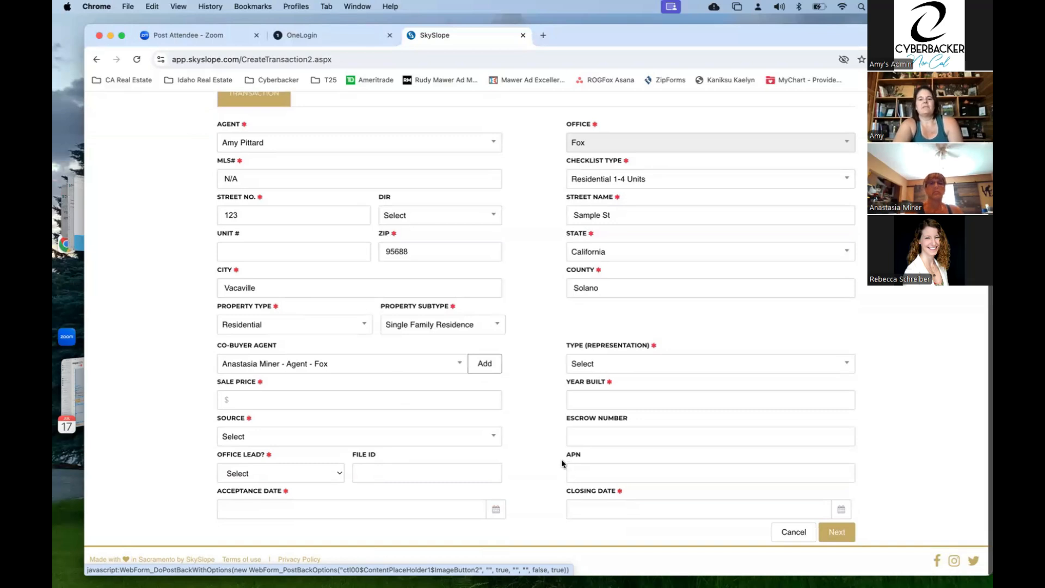
left_click(329, 403)
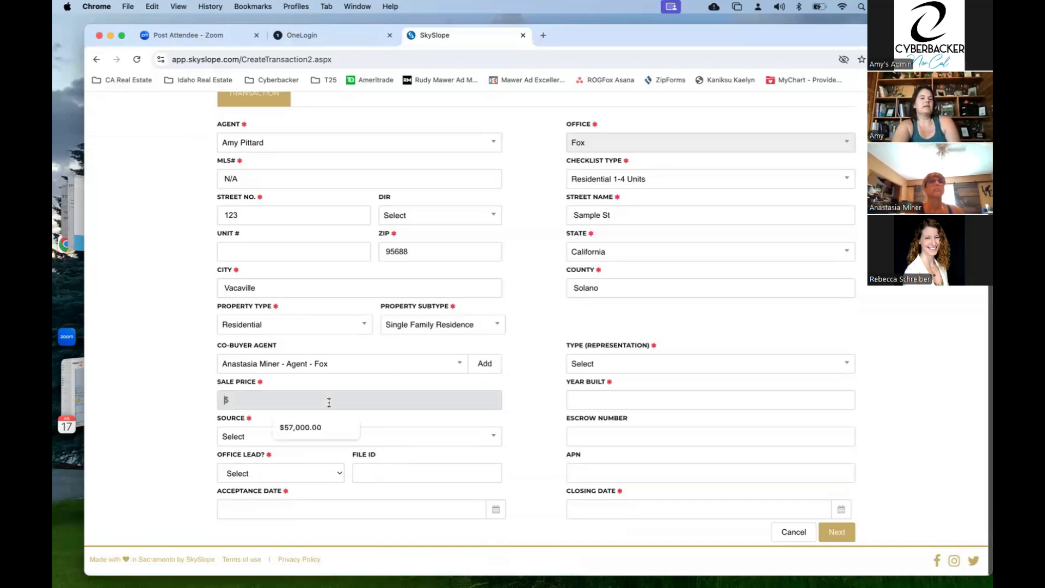
type("40")
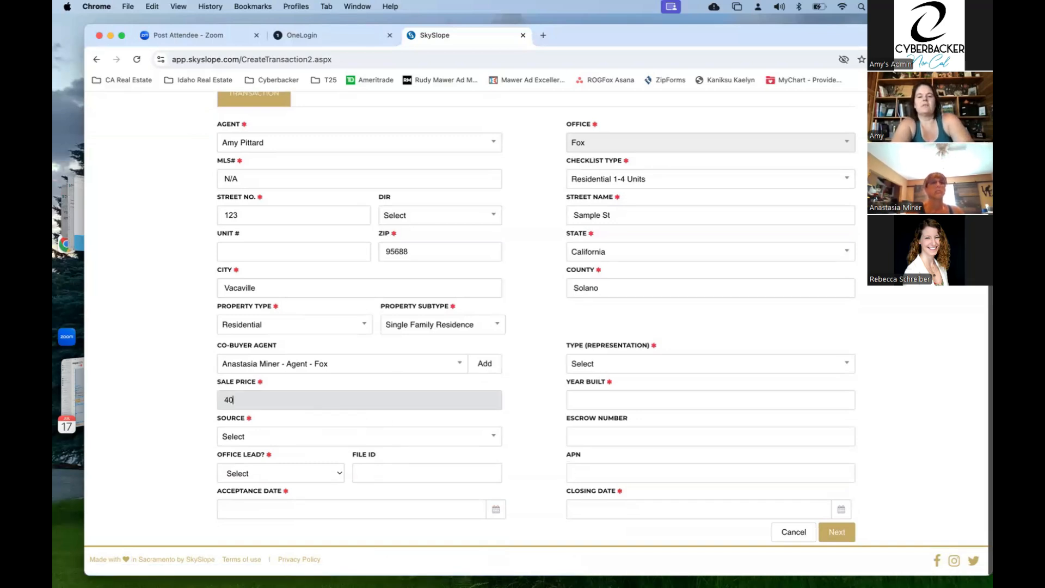
type("0000")
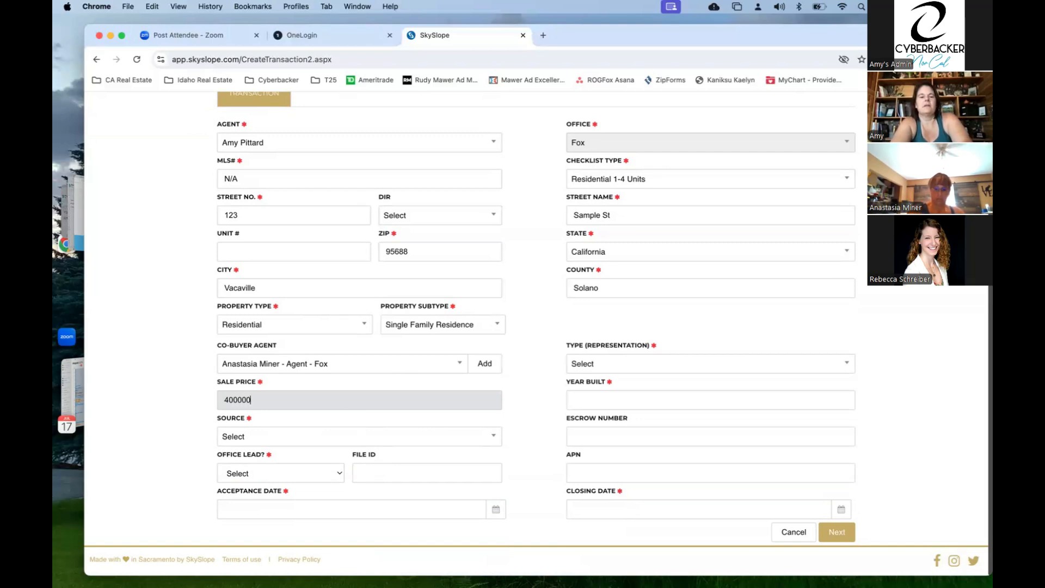
left_click(313, 442)
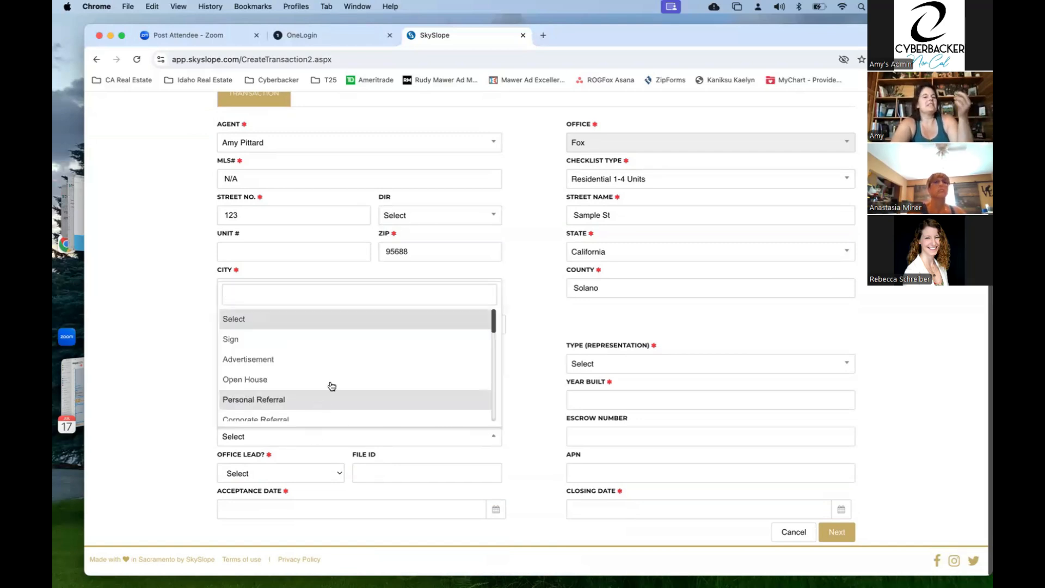
scroll(332, 386, "down", 2)
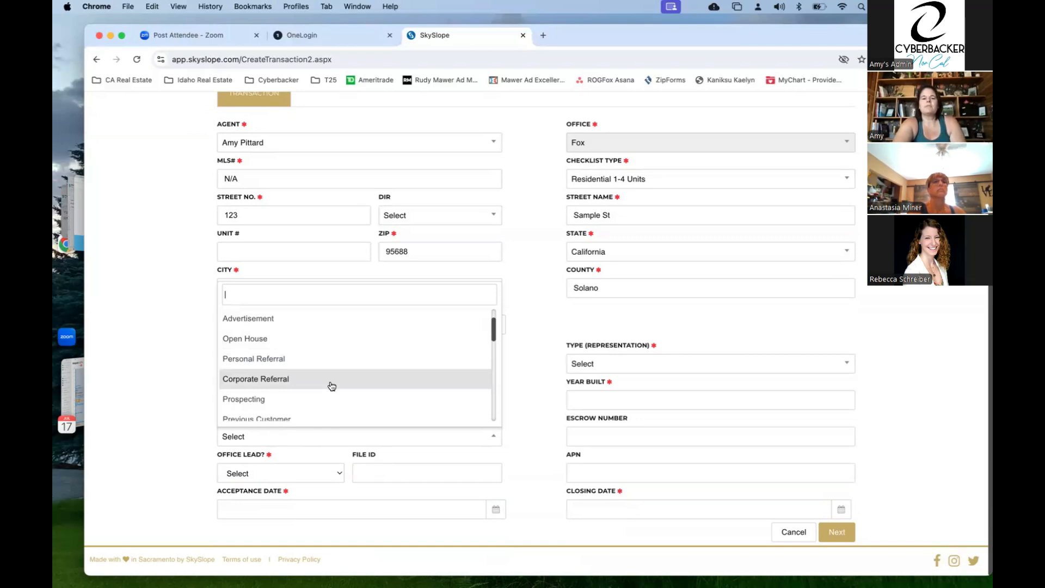
scroll(331, 386, "down", 10)
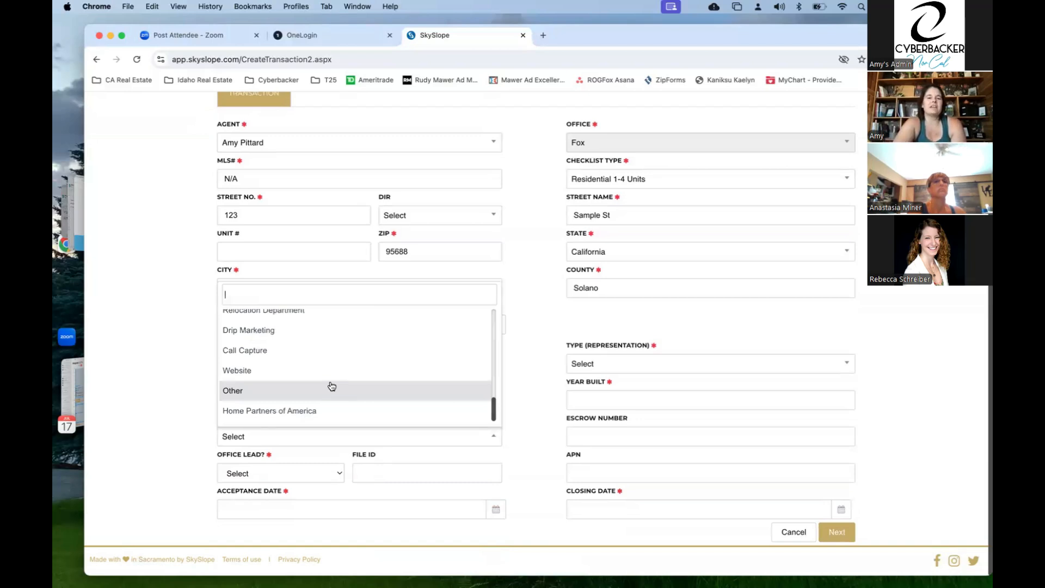
scroll(324, 398, "up", 12)
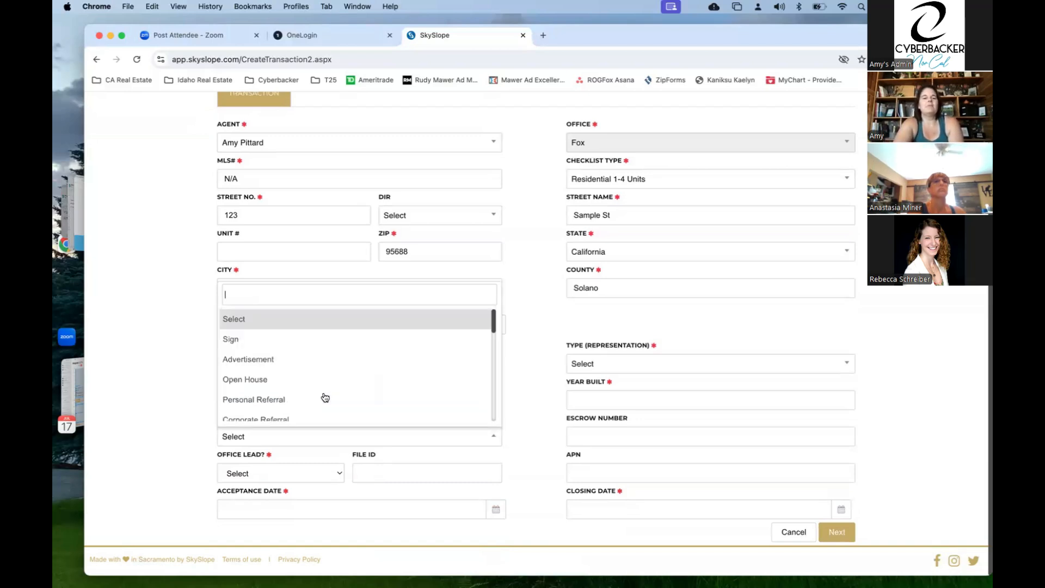
left_click(302, 340)
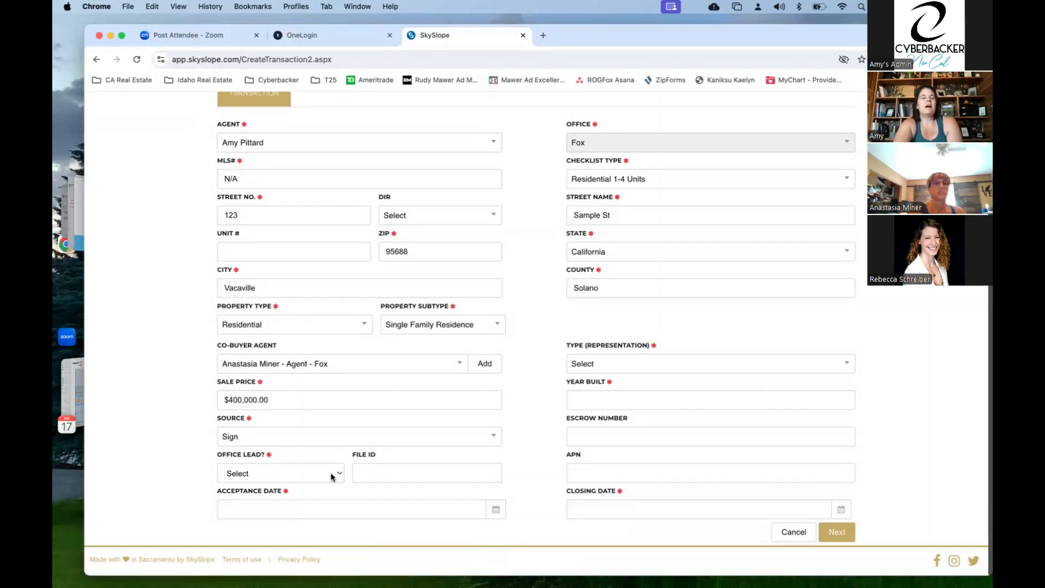
- Set Office Lead to No and the Acceptance Date to 08/08/2024
left_click(331, 472)
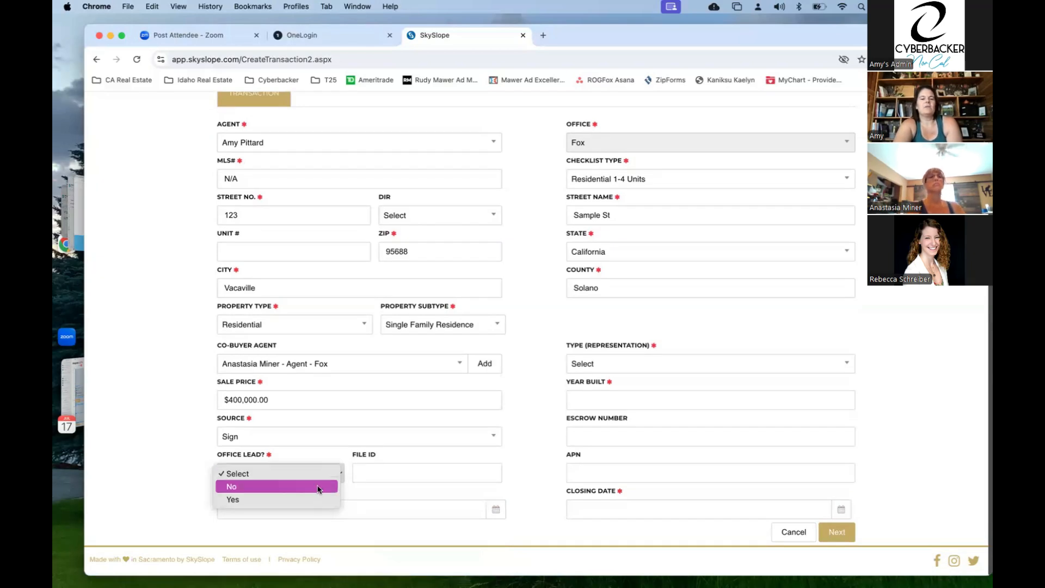
left_click(325, 488)
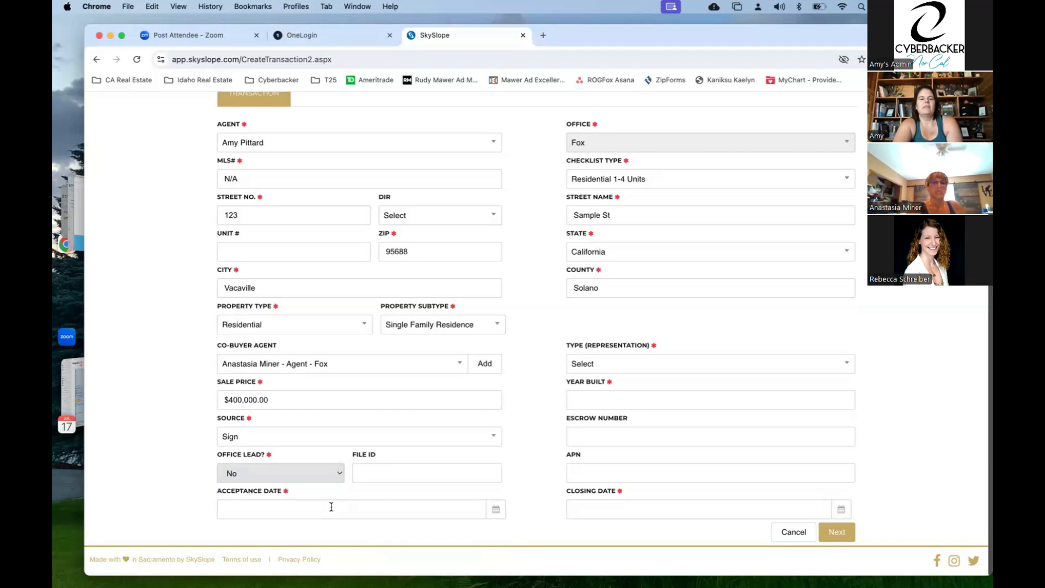
left_click(331, 507)
left_click(313, 408)
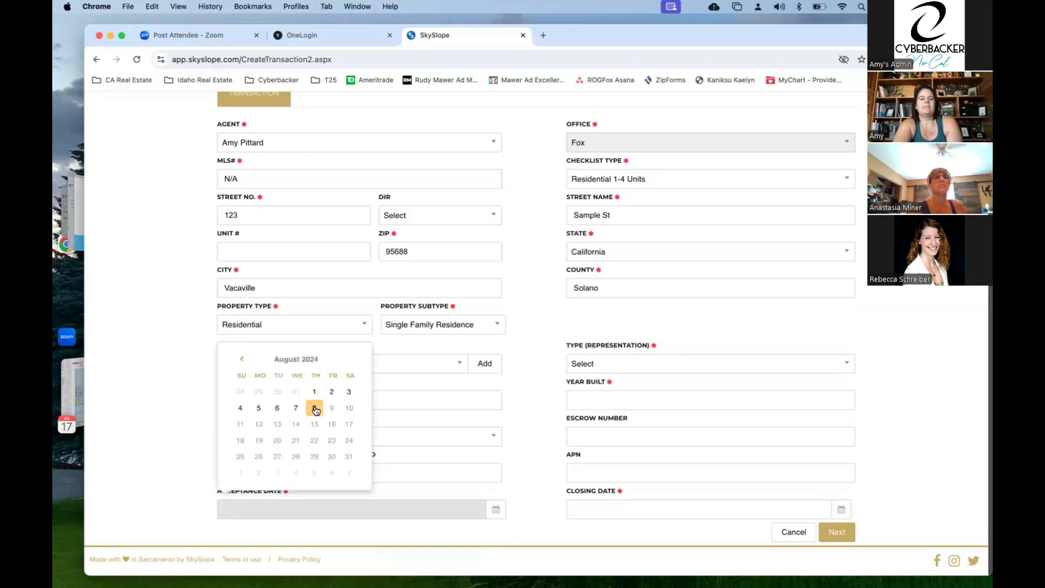
key("Tab")
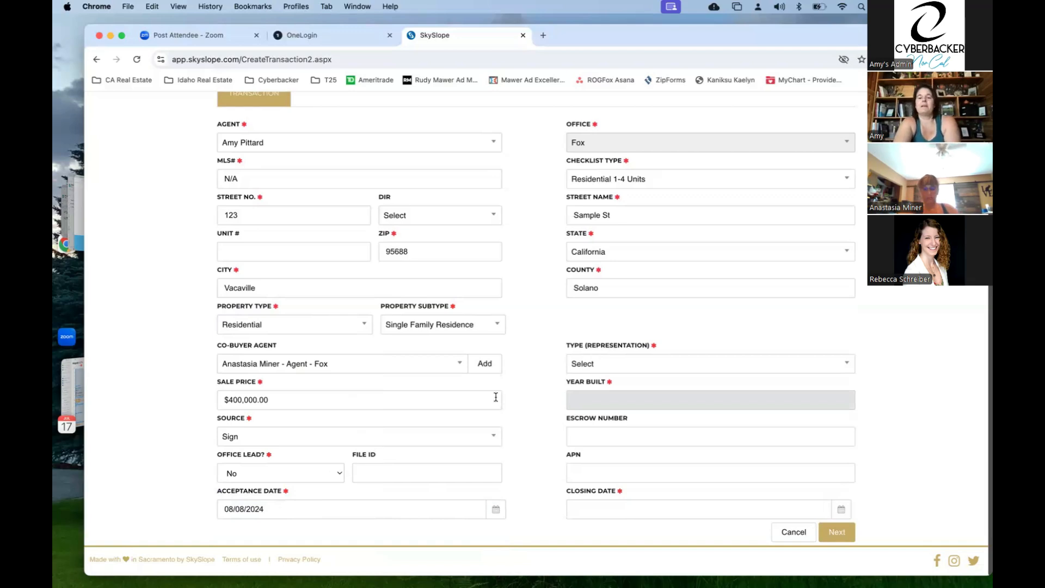
- Set the representation type to Purchase
left_click(643, 366)
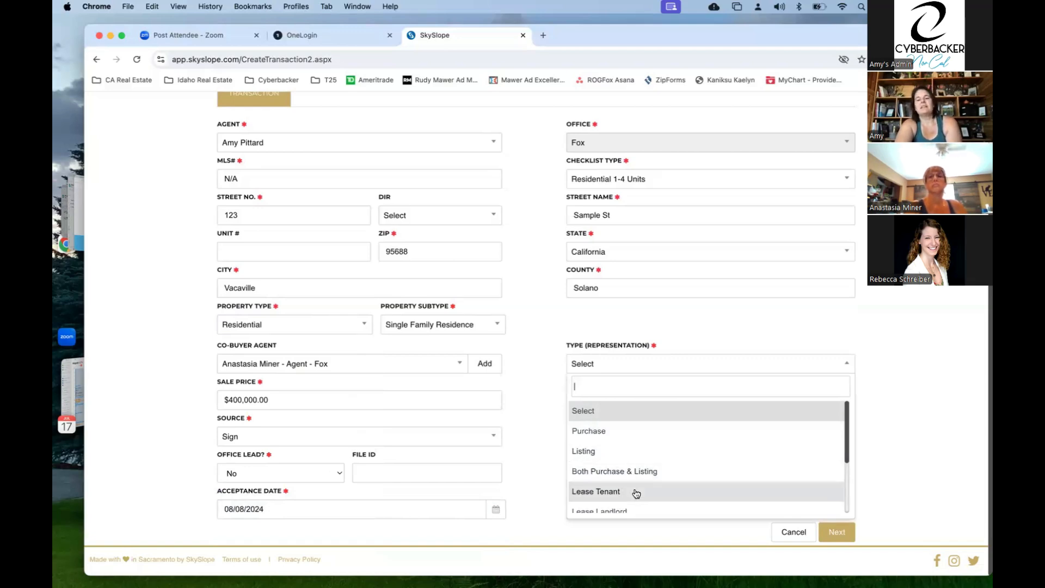
scroll(637, 494, "down", 1)
scroll(637, 494, "down", 3)
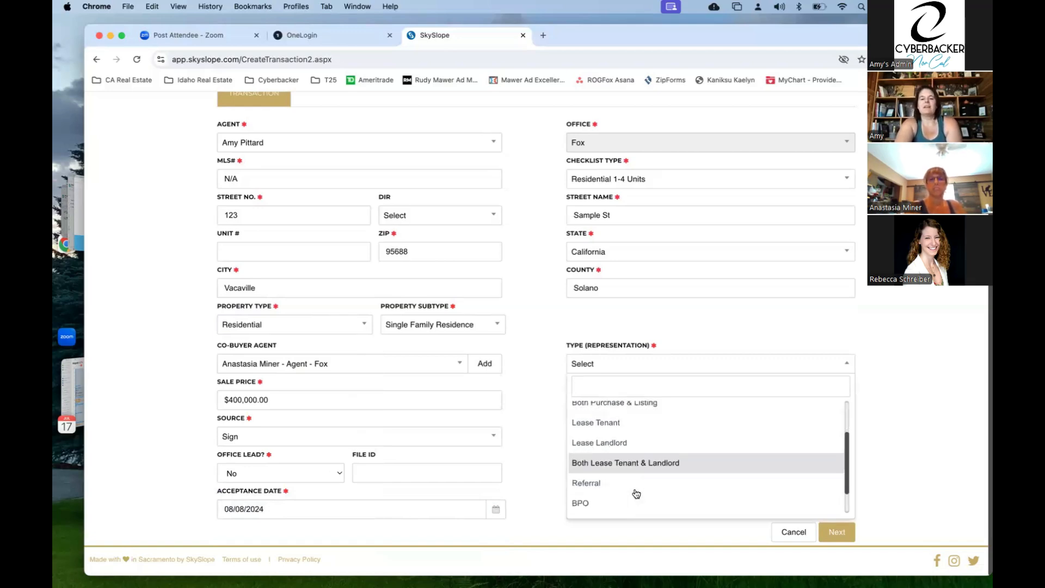
scroll(637, 494, "down", 1)
scroll(632, 499, "up", 3)
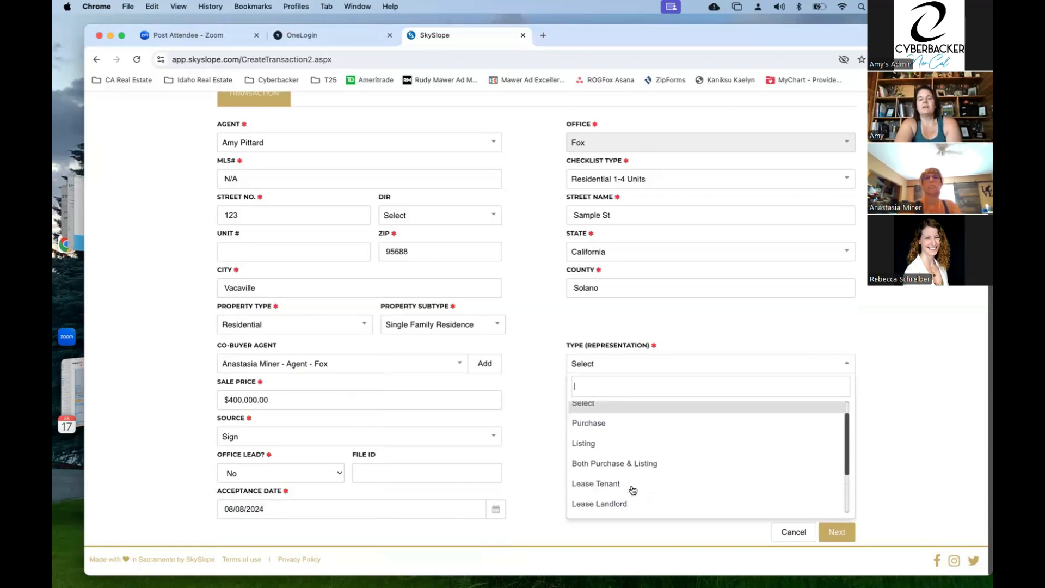
left_click(633, 433)
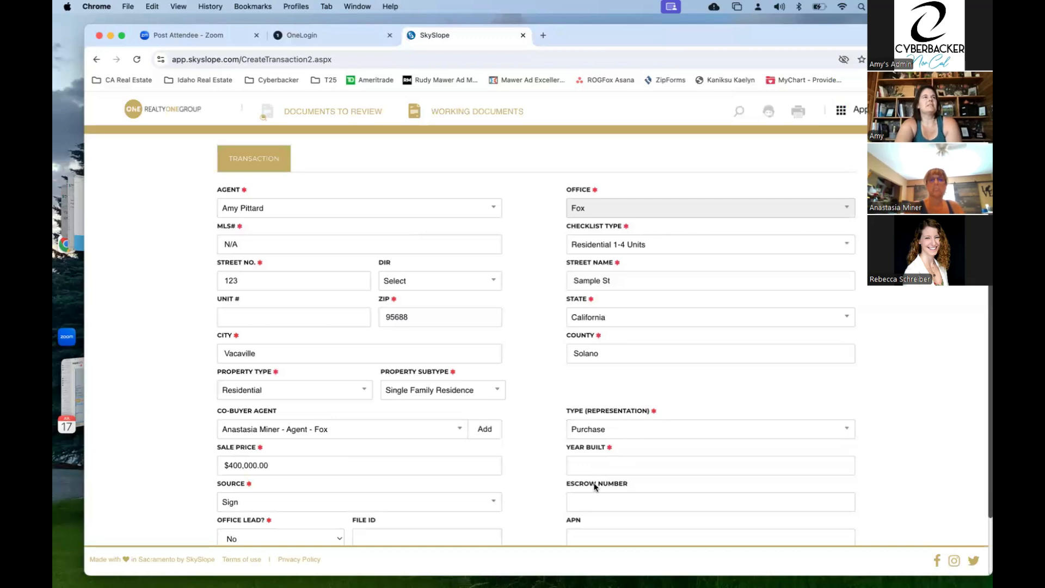
scroll(602, 465, "down", 2)
left_click(602, 466)
- Enter 1976 as the Year Built
left_click(614, 403)
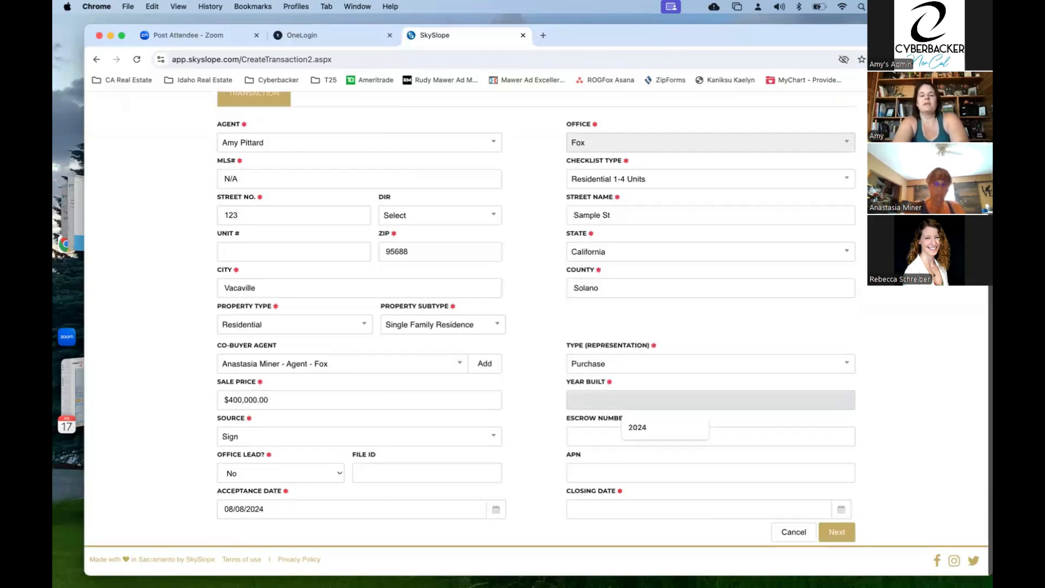
type("17")
key("BackSpace")
type("0")
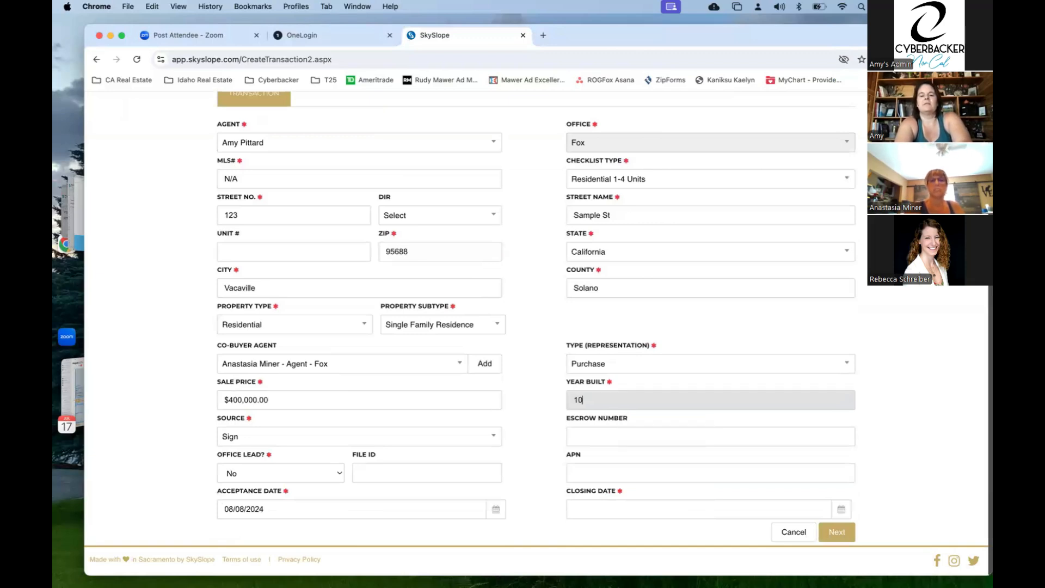
key("BackSpace")
type("976")
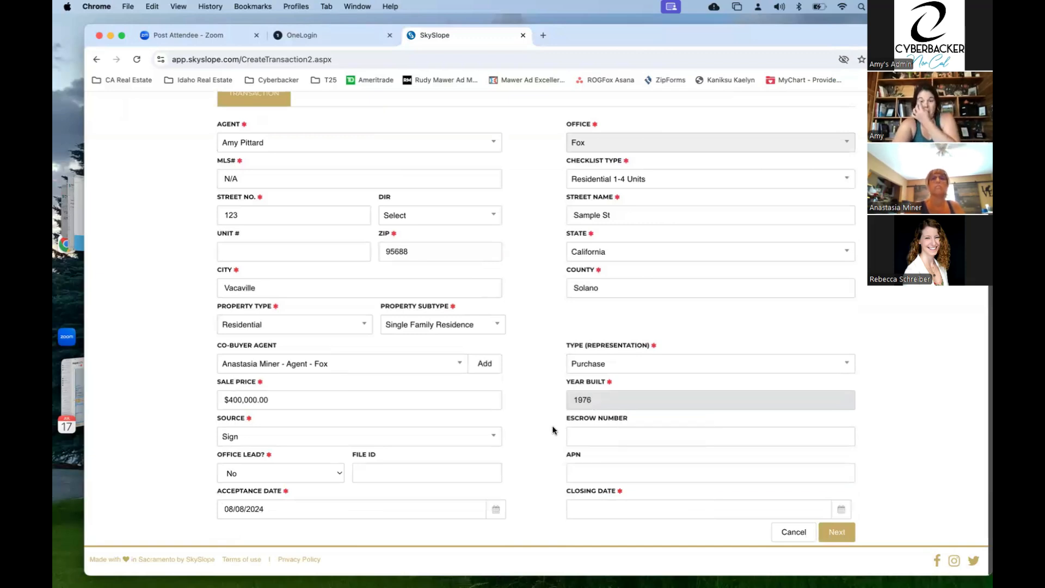
left_click(552, 426)
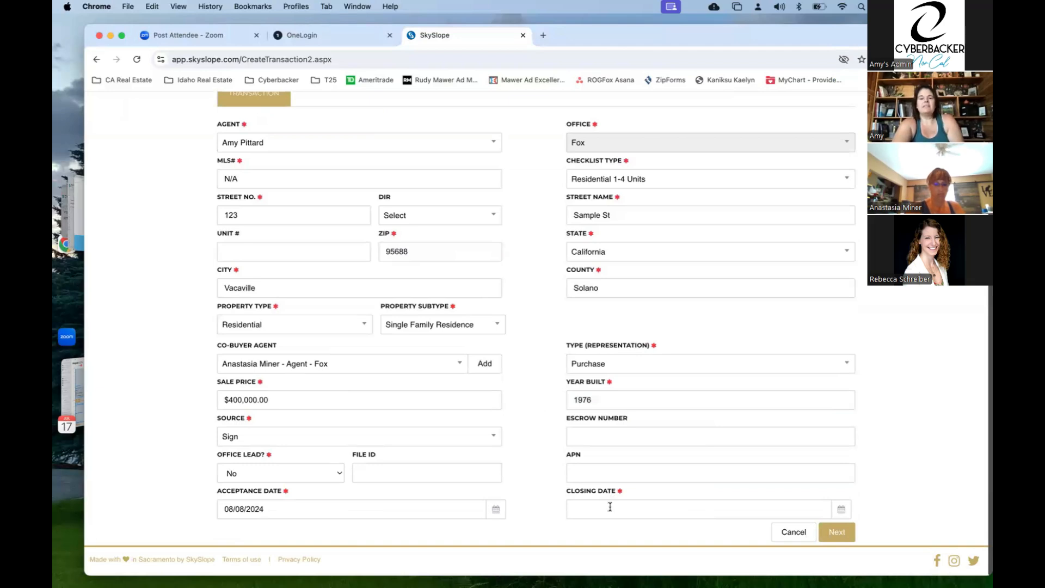
- Pick September 3, 2024 as the Closing Date in the calendar
left_click(841, 509)
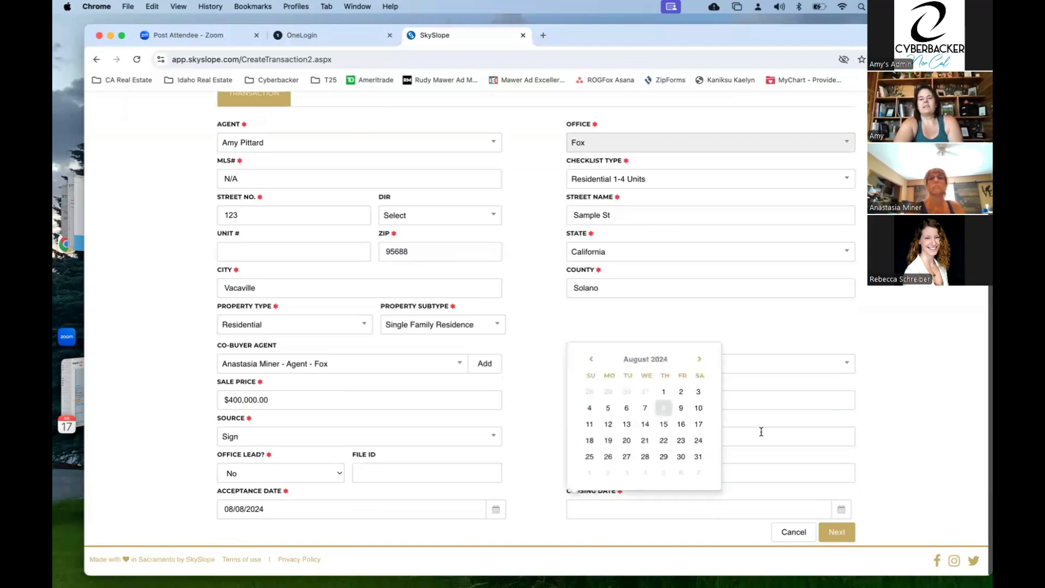
left_click(697, 455)
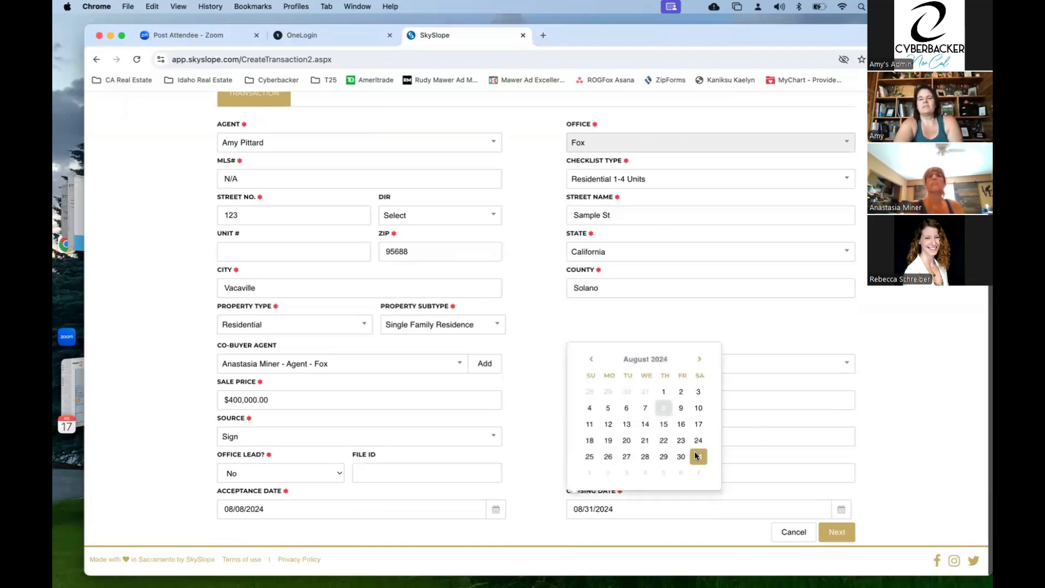
left_click(841, 509)
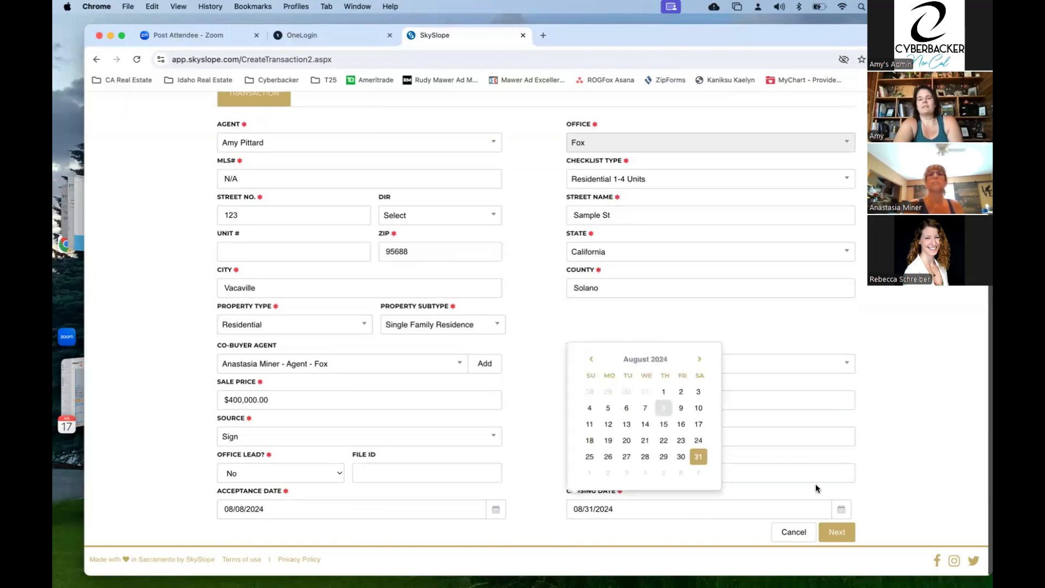
left_click(700, 359)
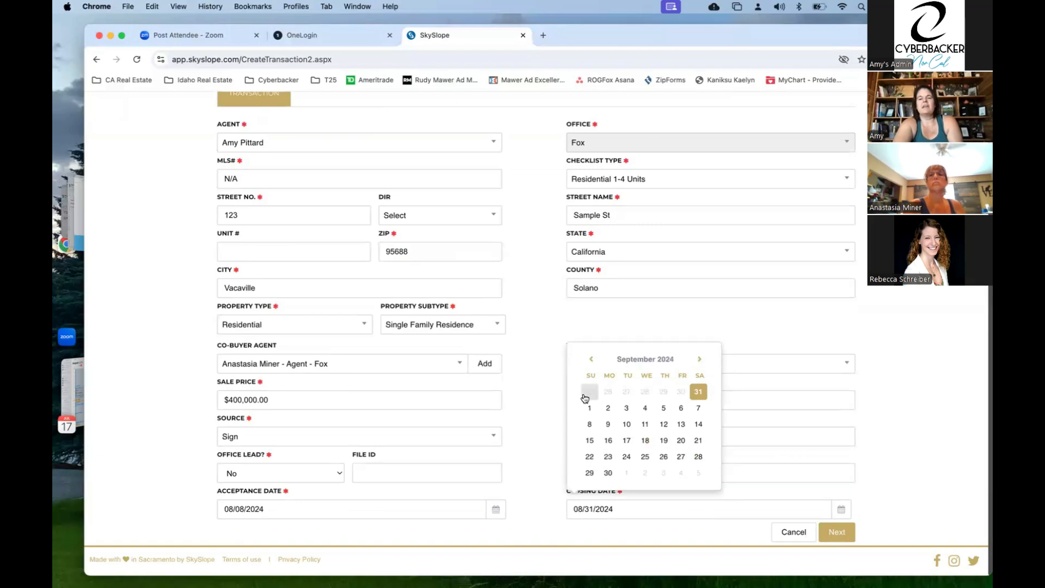
left_click(609, 409)
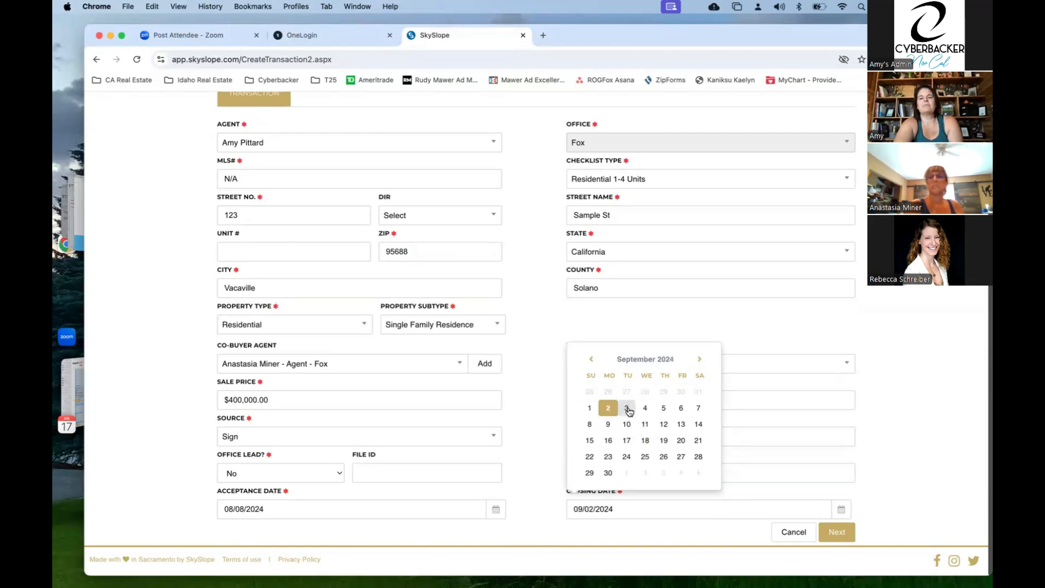
left_click(627, 409)
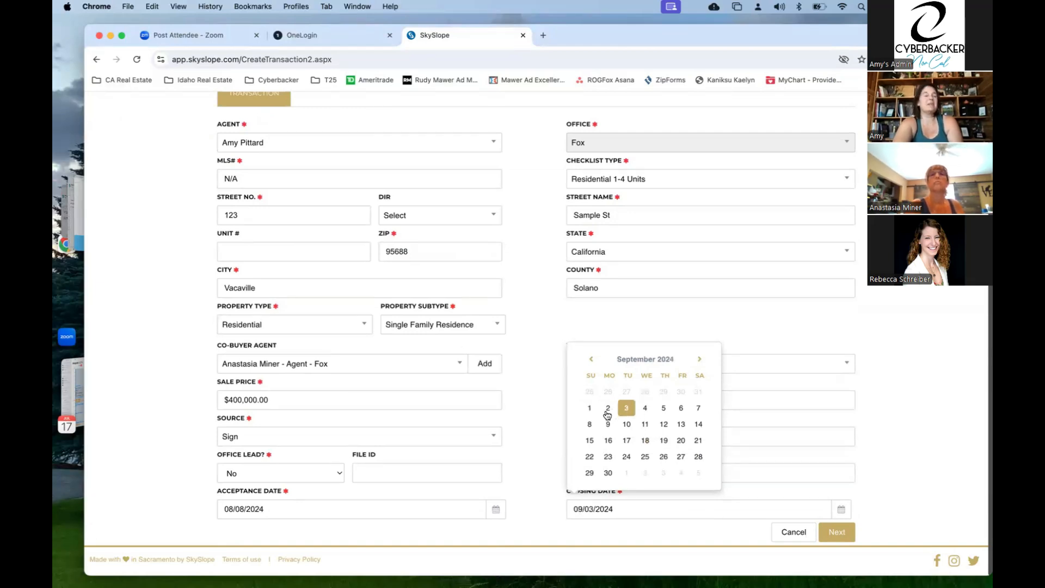
left_click(781, 326)
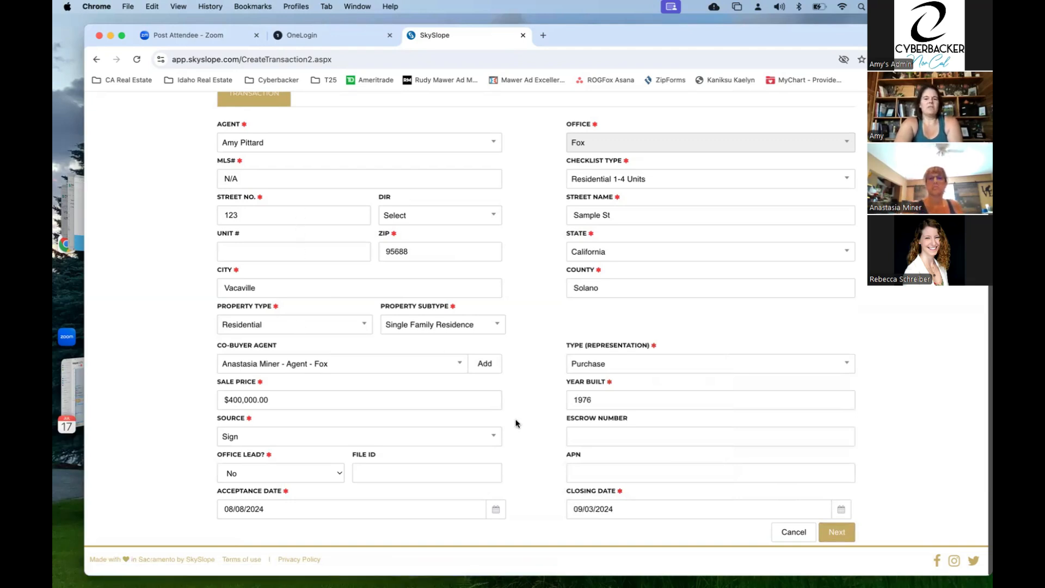
- Create the 123 Sample St transaction as Incomplete and continue to its Contacts step
left_click(850, 535)
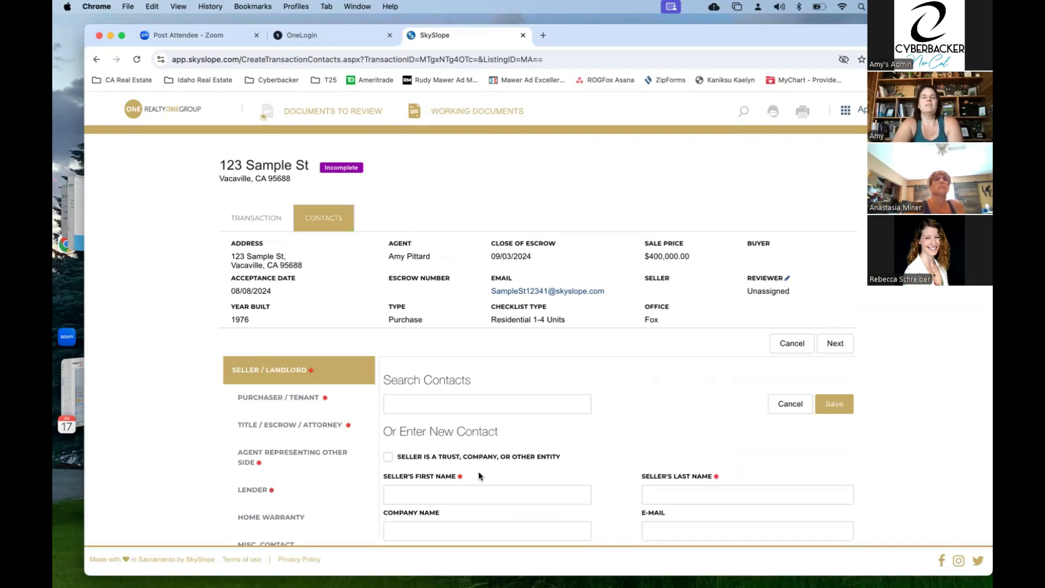
scroll(603, 368, "down", 3)
- Save the seller contact with placeholder first and last names, then continue to the purchaser form
scroll(603, 368, "down", 1)
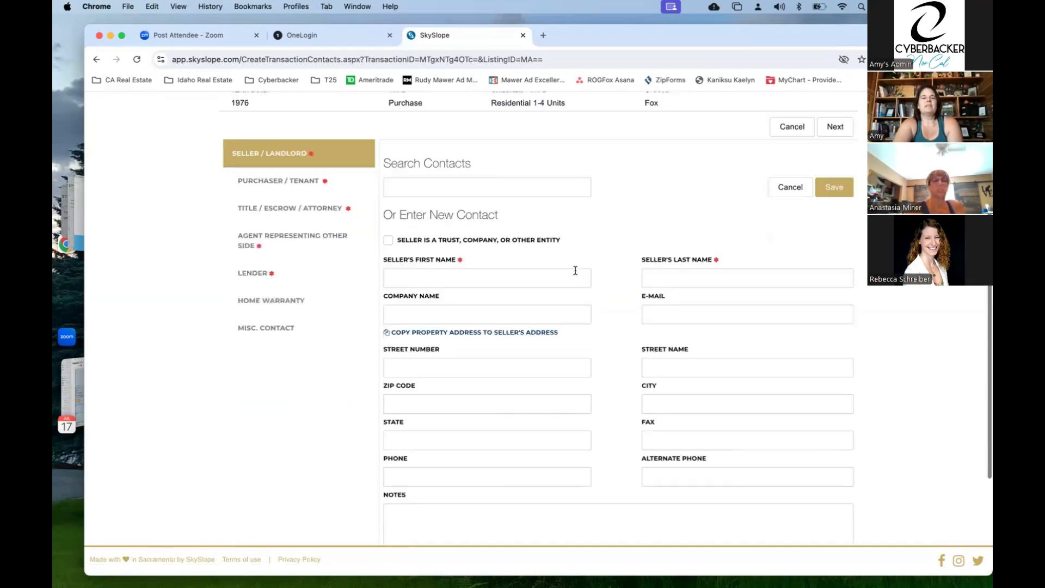
left_click(475, 273)
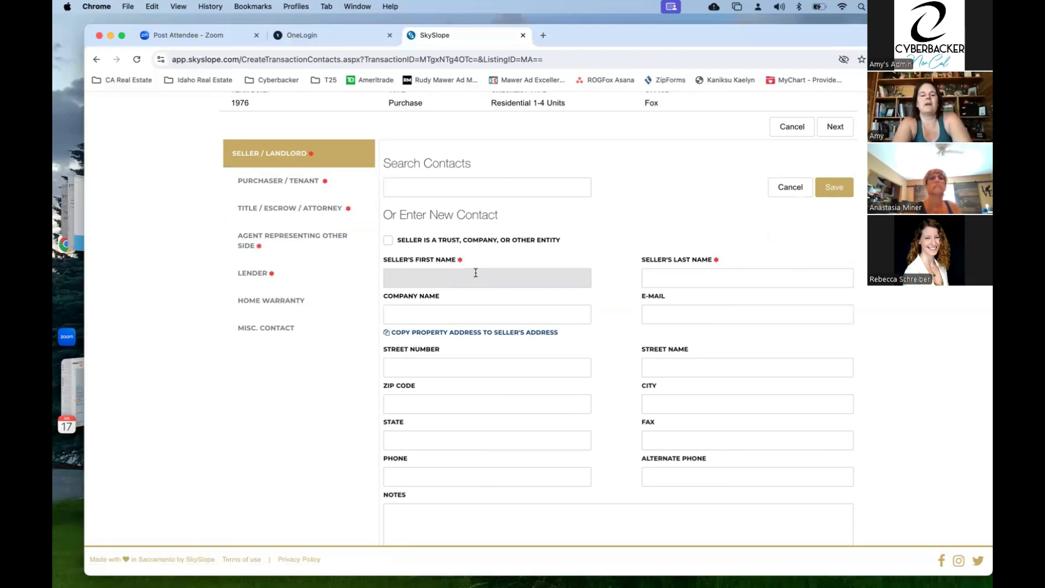
type("Mr.")
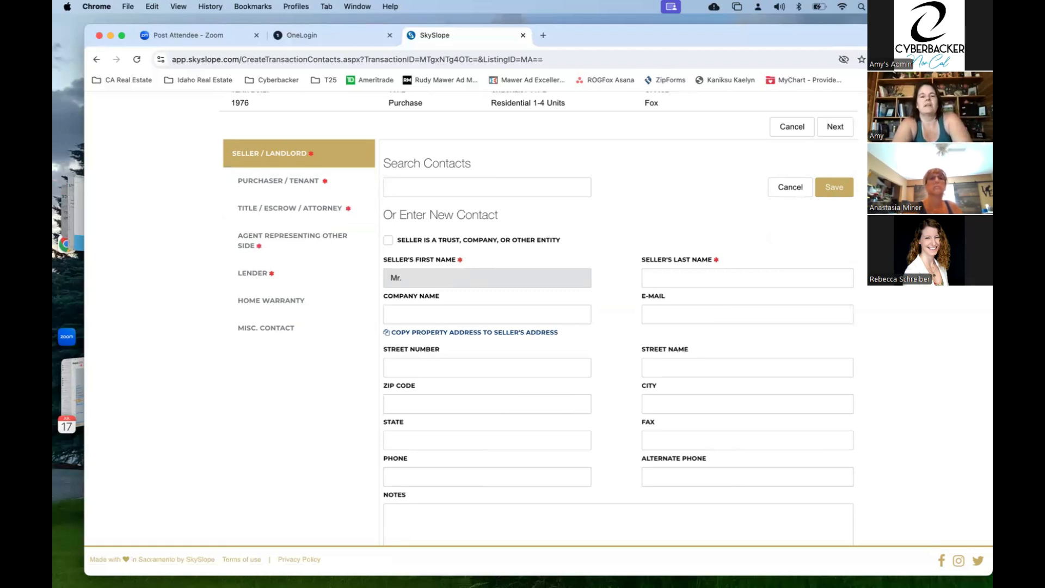
type(" and Mr")
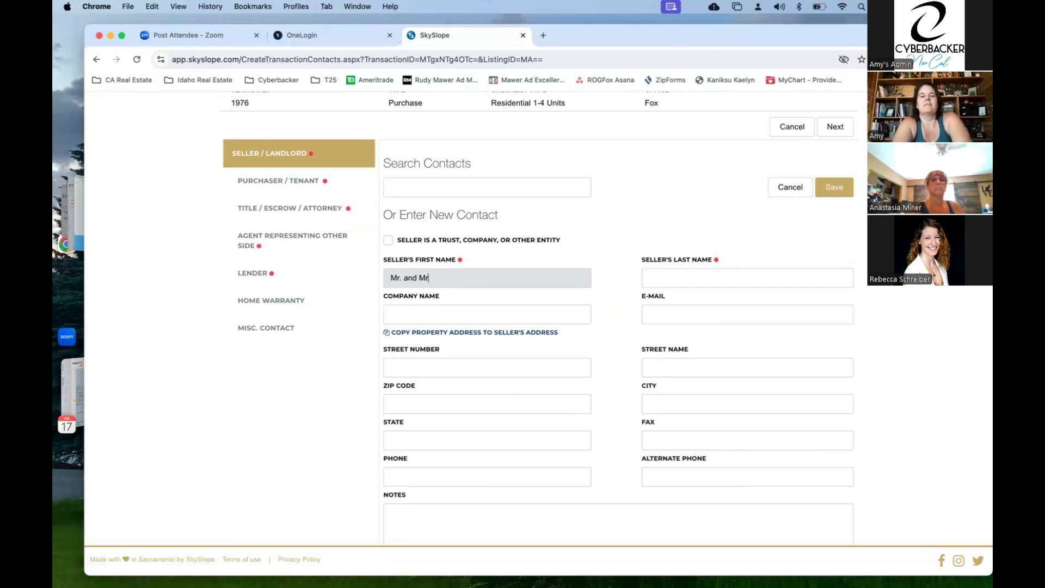
type("s.")
key("Tab")
type("S")
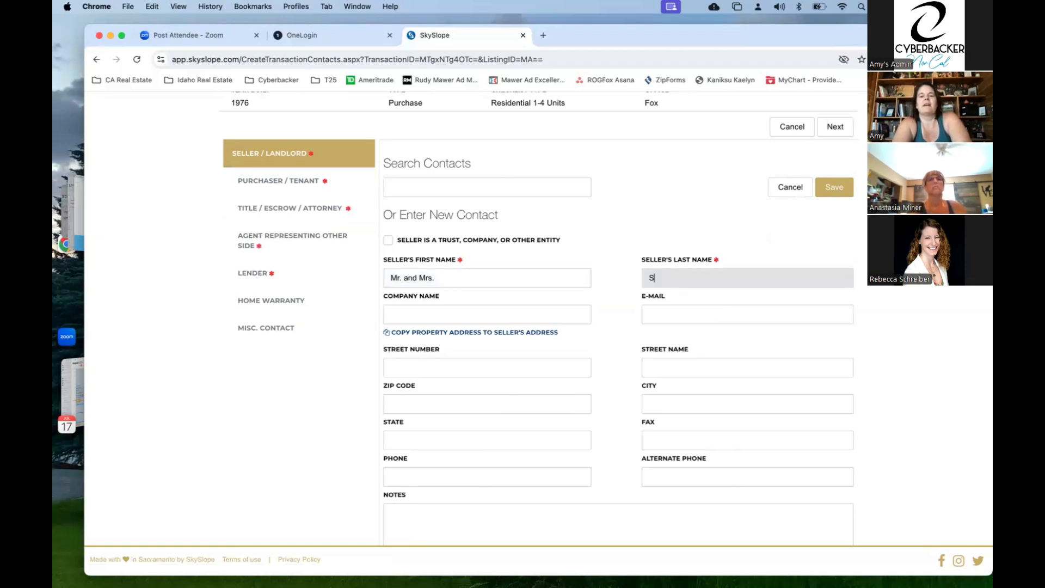
type("eller")
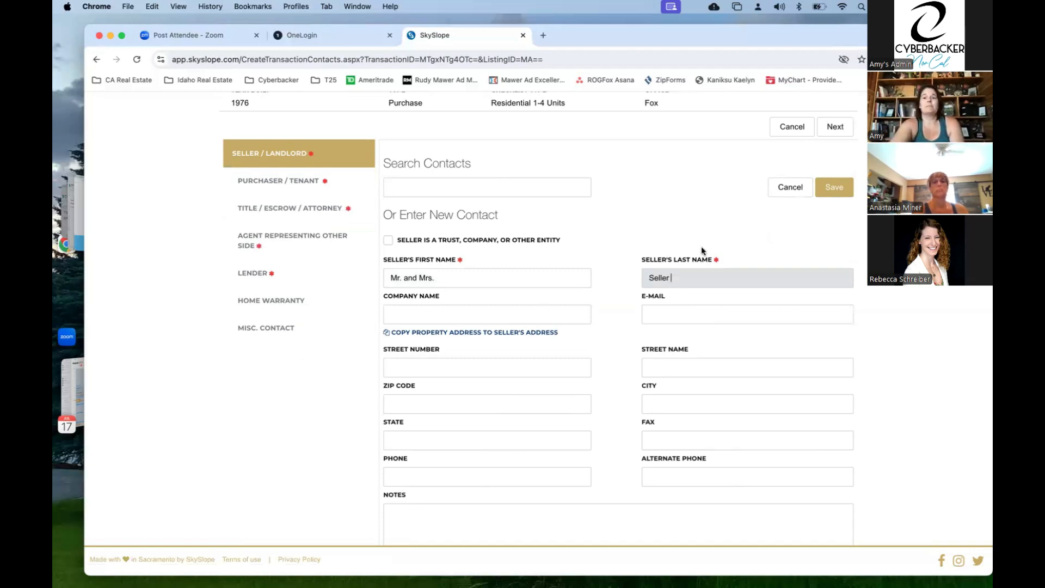
left_click(841, 185)
left_click(836, 131)
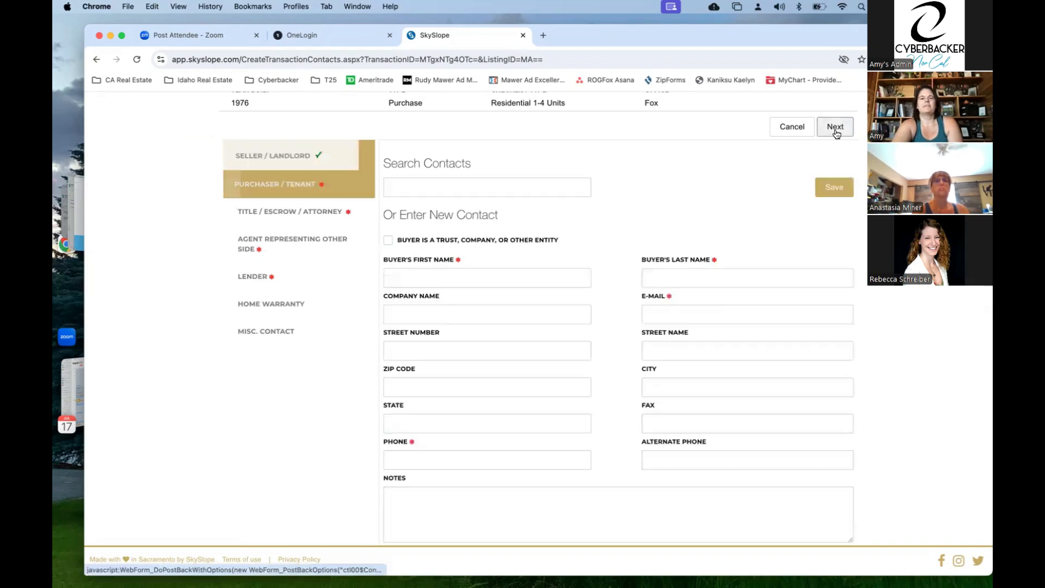
- Enter the buyer's placeholder first and last name on the Purchaser/Tenant form
left_click(485, 274)
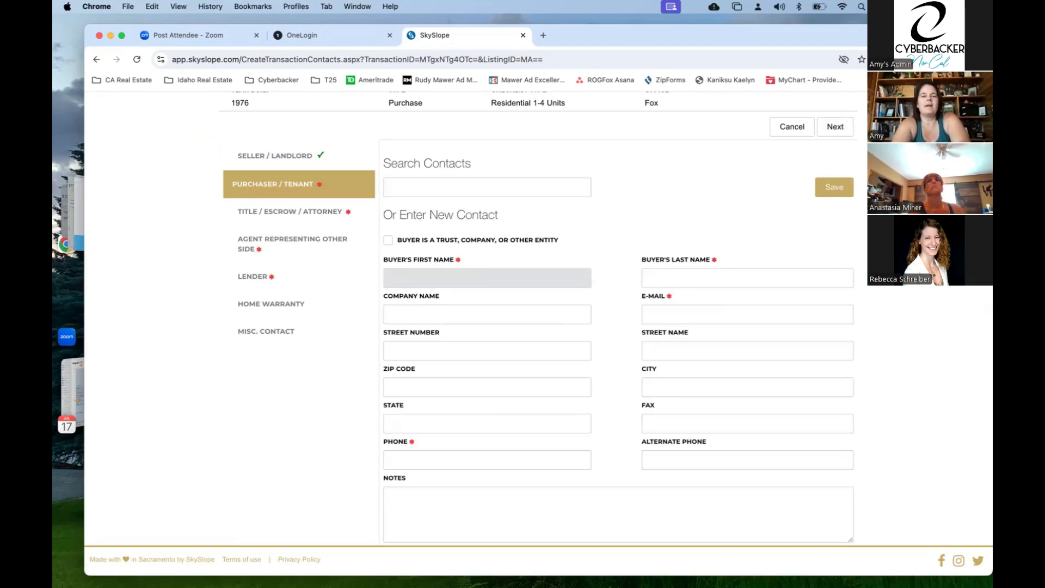
type("Mr. and M")
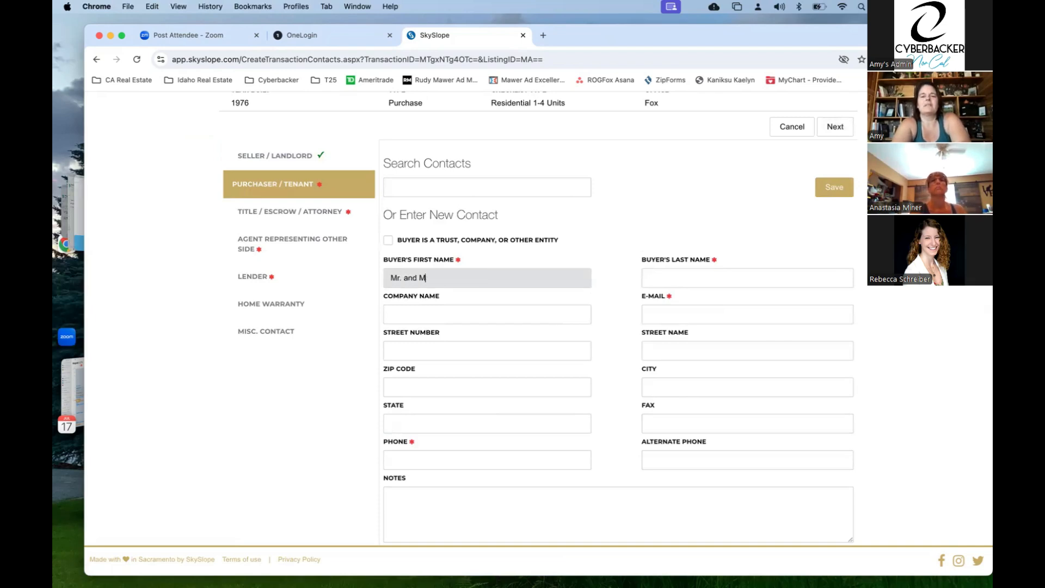
type("rs.")
key("Tab")
type("zbuy")
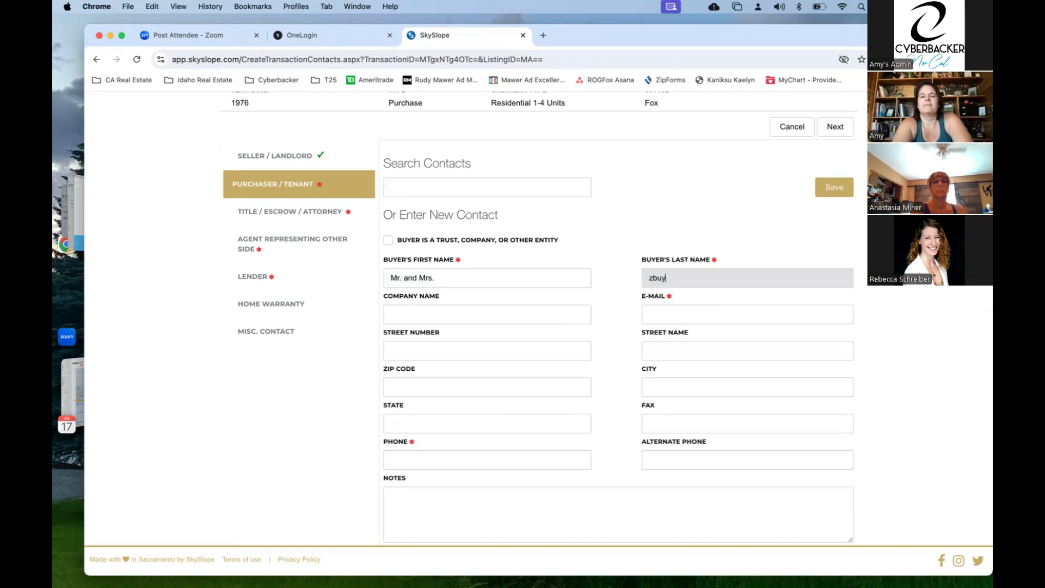
key("BackSpace")
key("BackSpace")
key("BackSpace")
key("BackSpace")
type("Buyer")
- Fill in the buyer's e-mail address and phone number
key("Tab")
key("Tab")
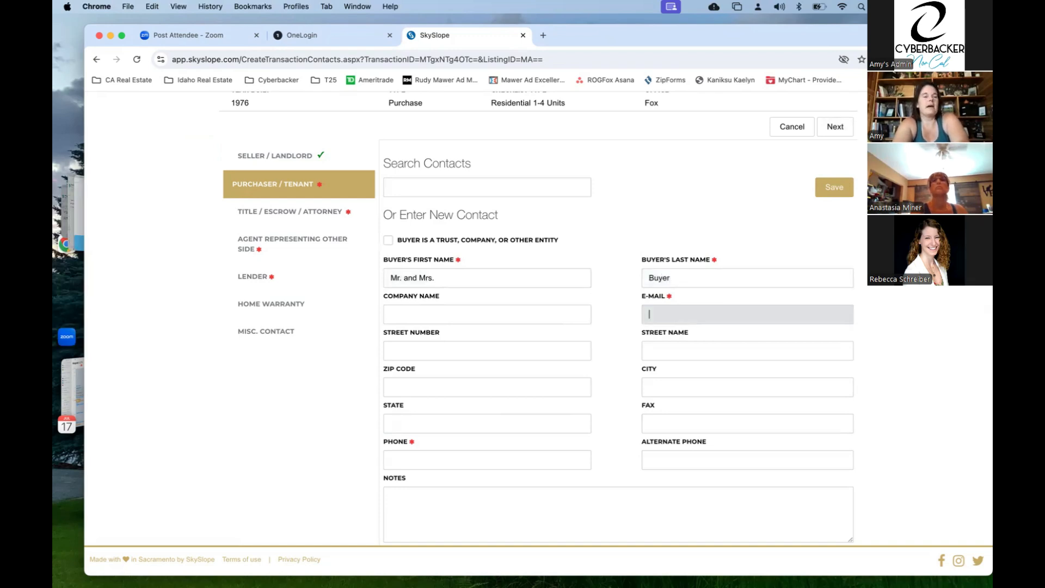
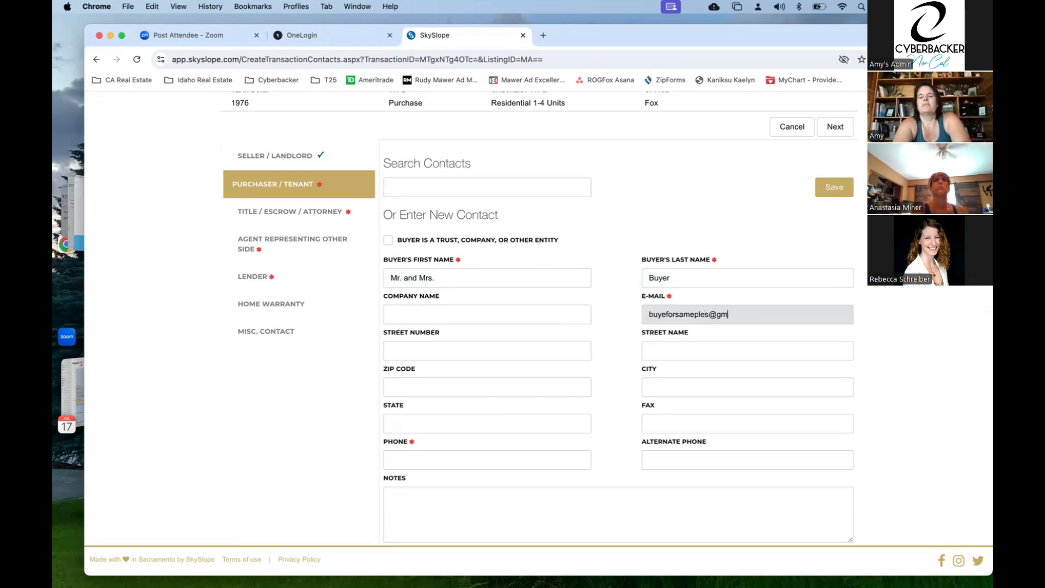
key("Tab")
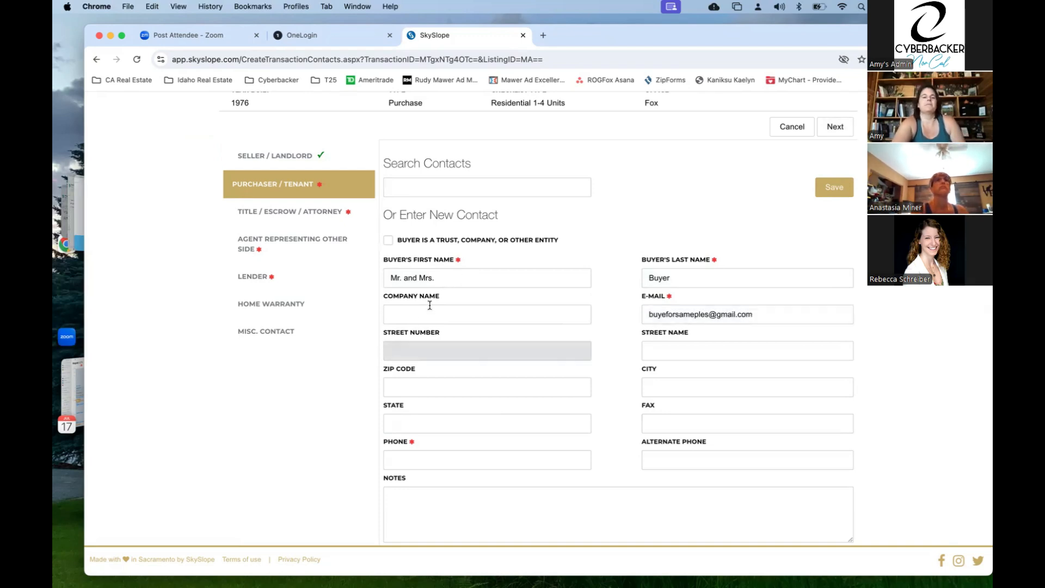
left_click(392, 457)
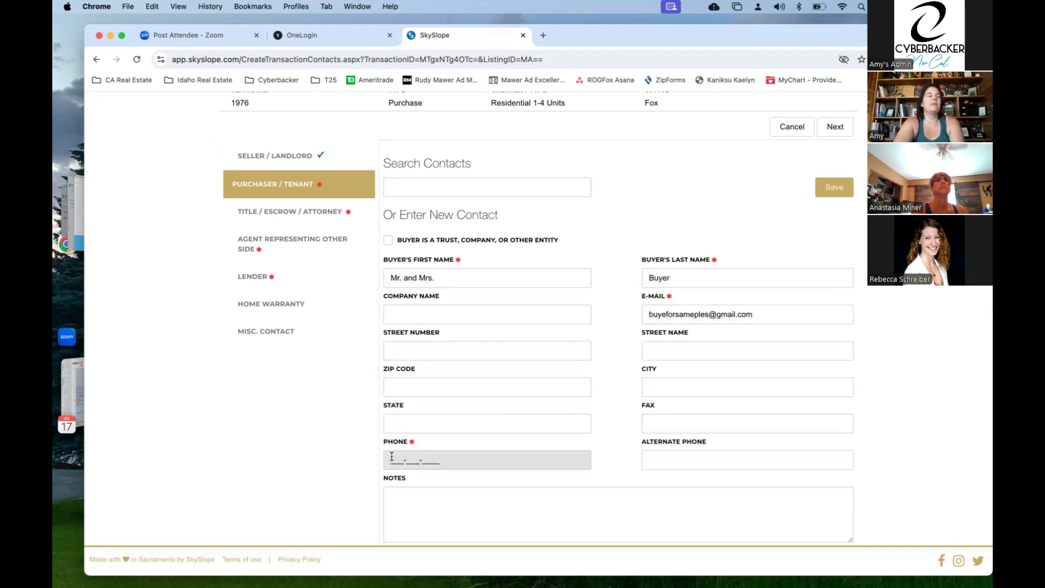
type("123-456-7889")
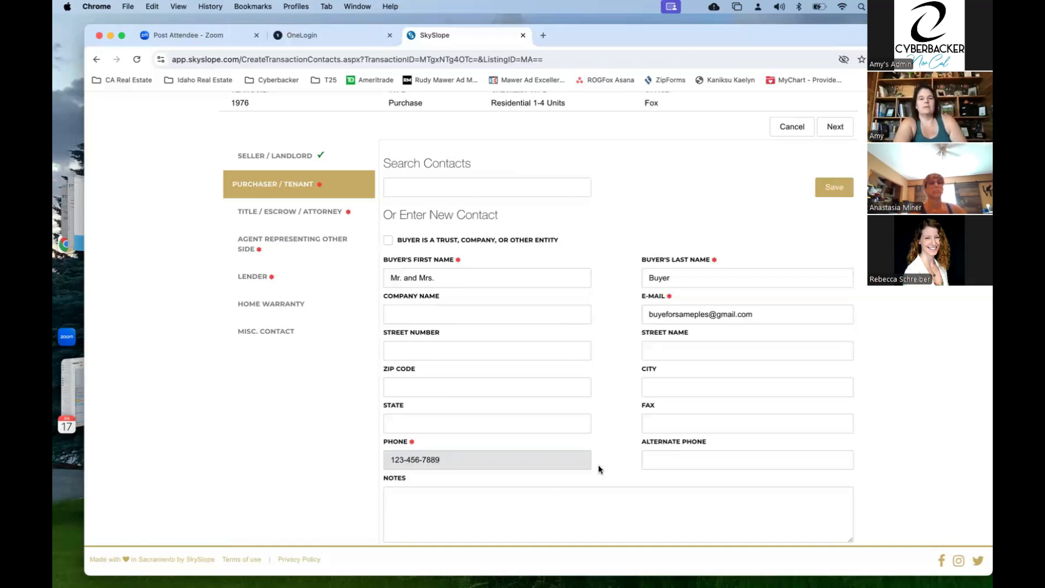
- Save the purchaser contact and advance to the Title/Escrow/Attorney section
scroll(708, 436, "down", 5)
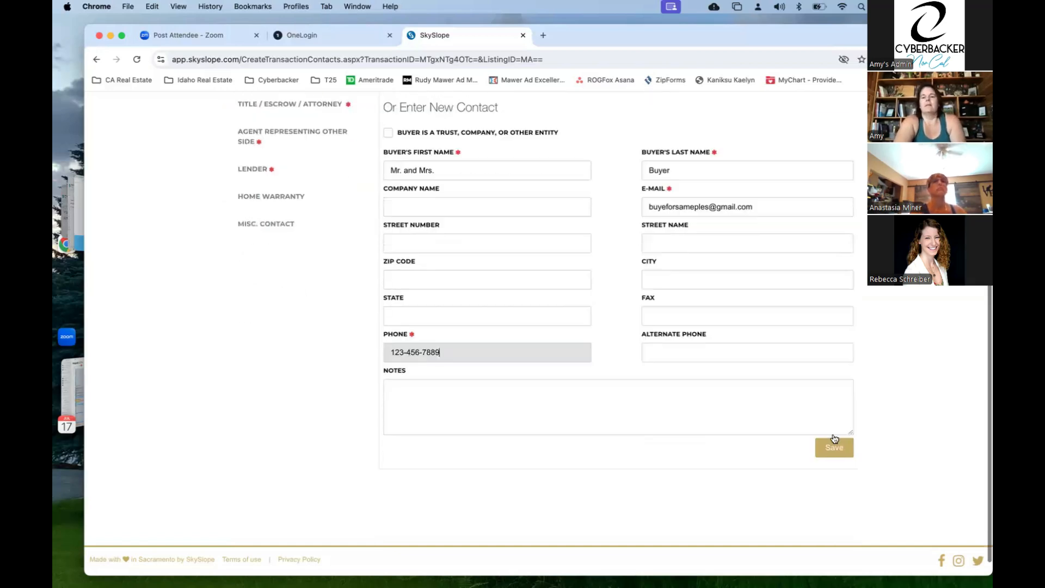
left_click(836, 452)
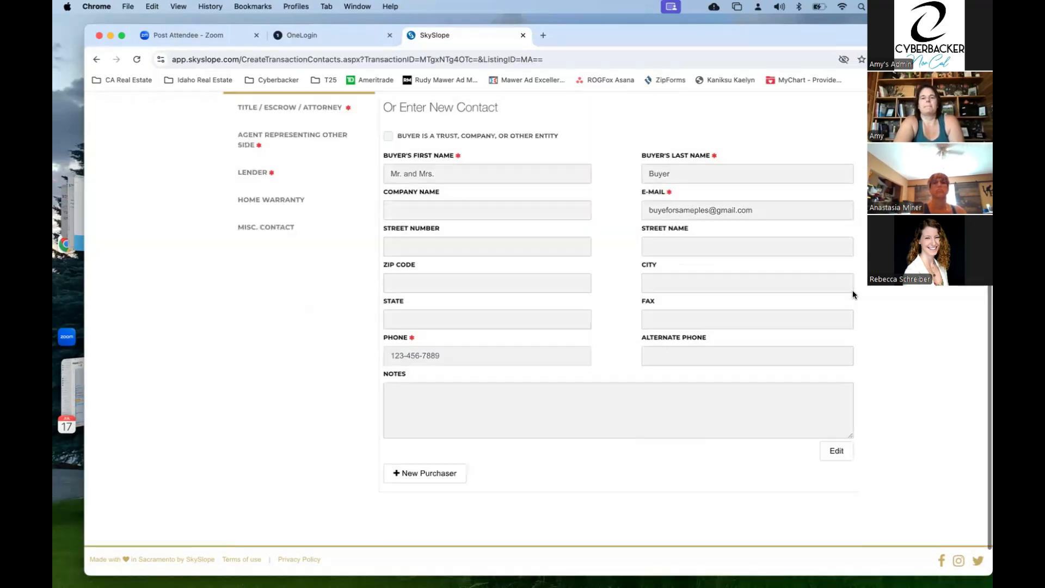
scroll(852, 292, "up", 5)
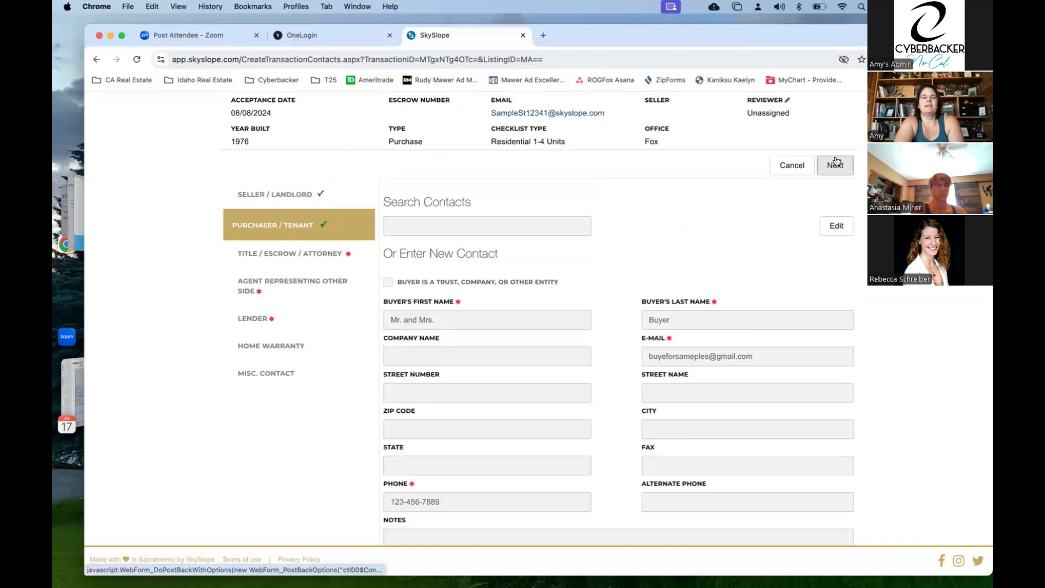
left_click(836, 164)
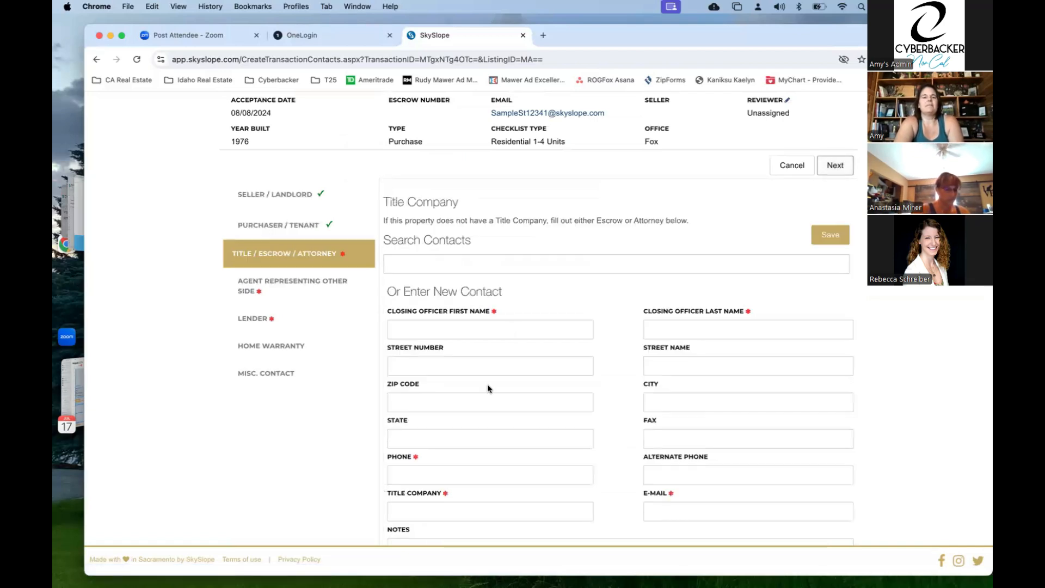
- Enter the closing officer's placeholder first and last name and phone number
scroll(491, 367, "down", 4)
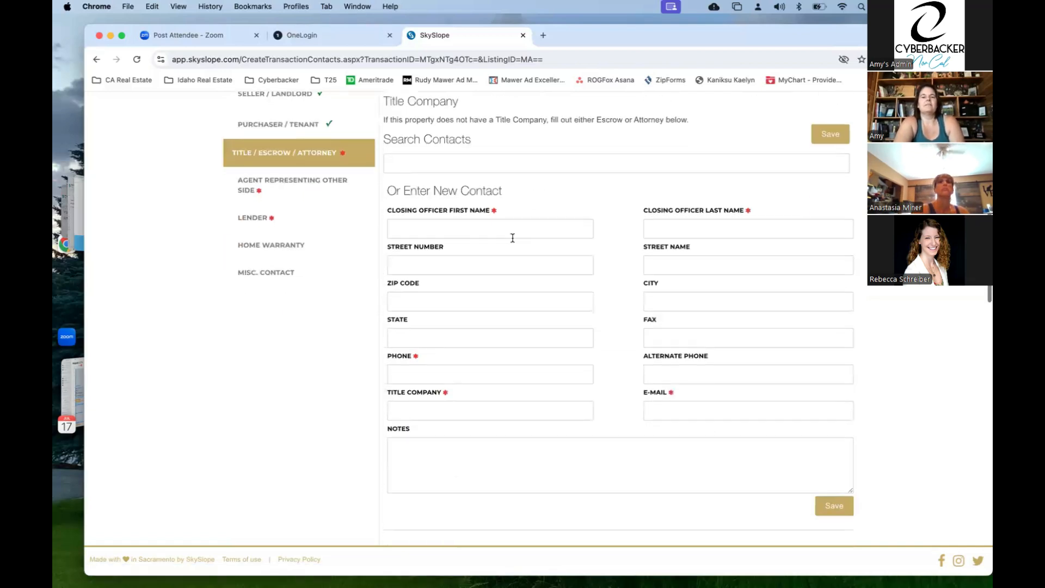
left_click(514, 230)
type("Title")
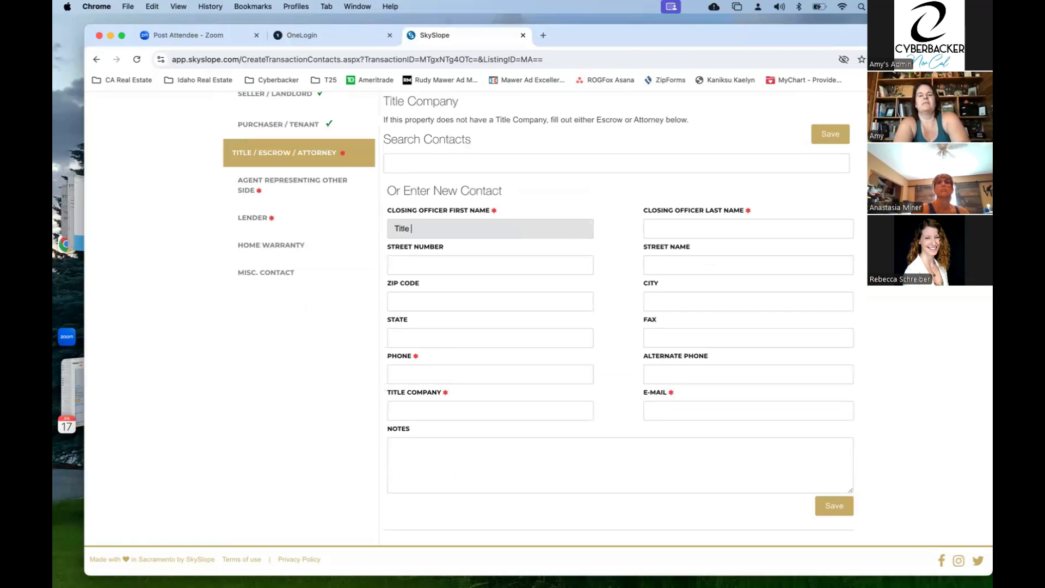
key("Tab")
type("Offier")
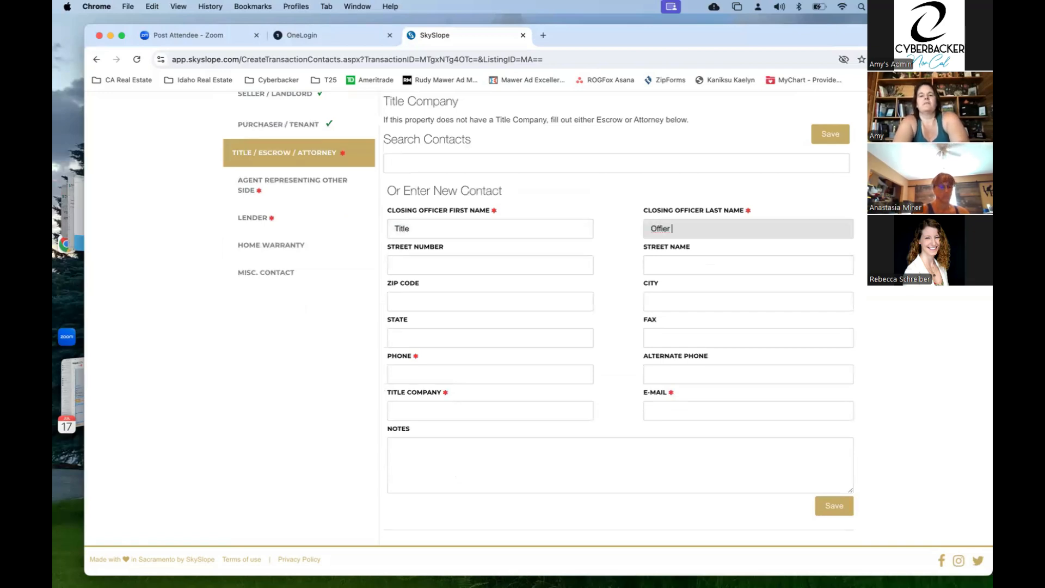
key("Tab")
key("Tab")
key("Tab")
key("Tab")
key("Tab")
type("123-456-7890")
- Add title company 'Name of Title Company' with its e-mail, save, and advance to the other side's agent
left_click(435, 408)
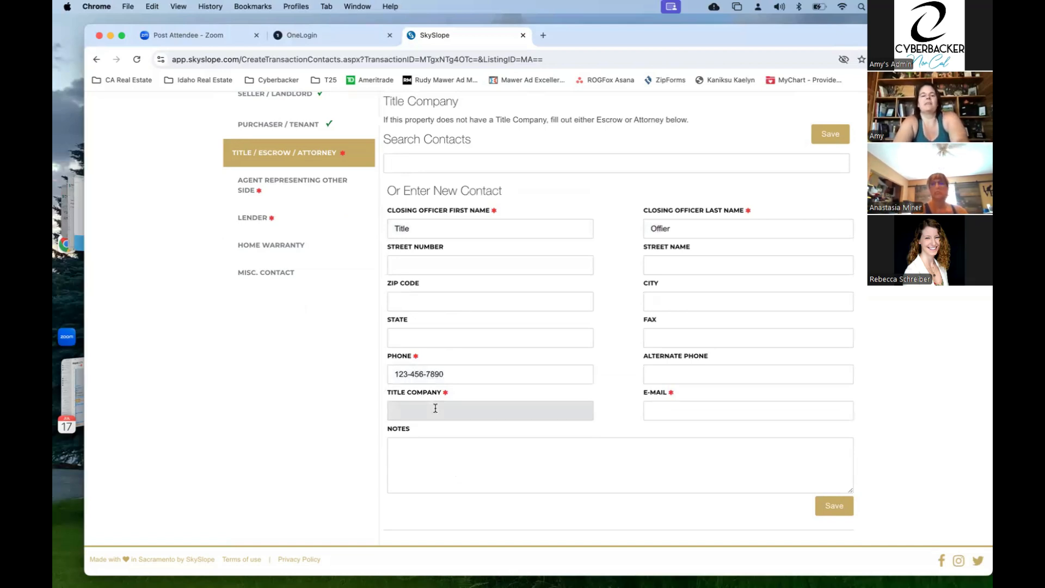
type("Name of Ti")
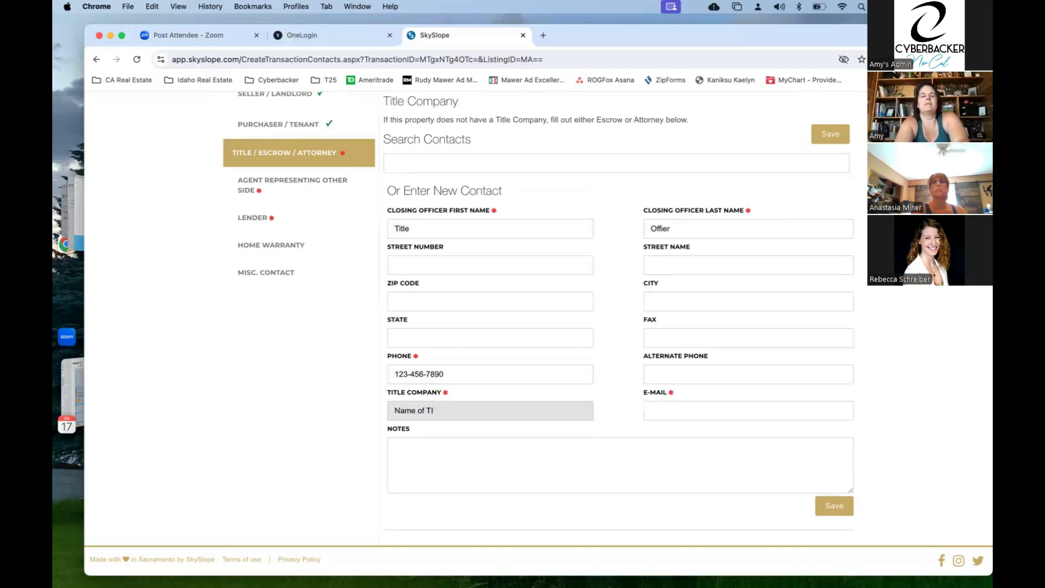
type("tle Comnpany")
key("BackSpace")
key("BackSpace")
key("BackSpace")
key("BackSpace")
key("BackSpace")
key("BackSpace")
type("pany")
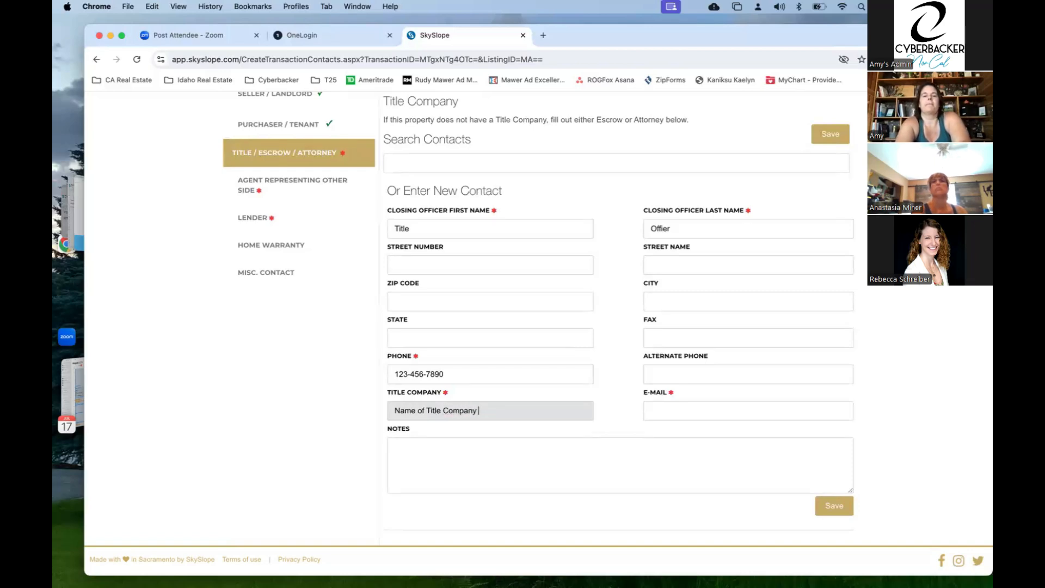
key("Tab")
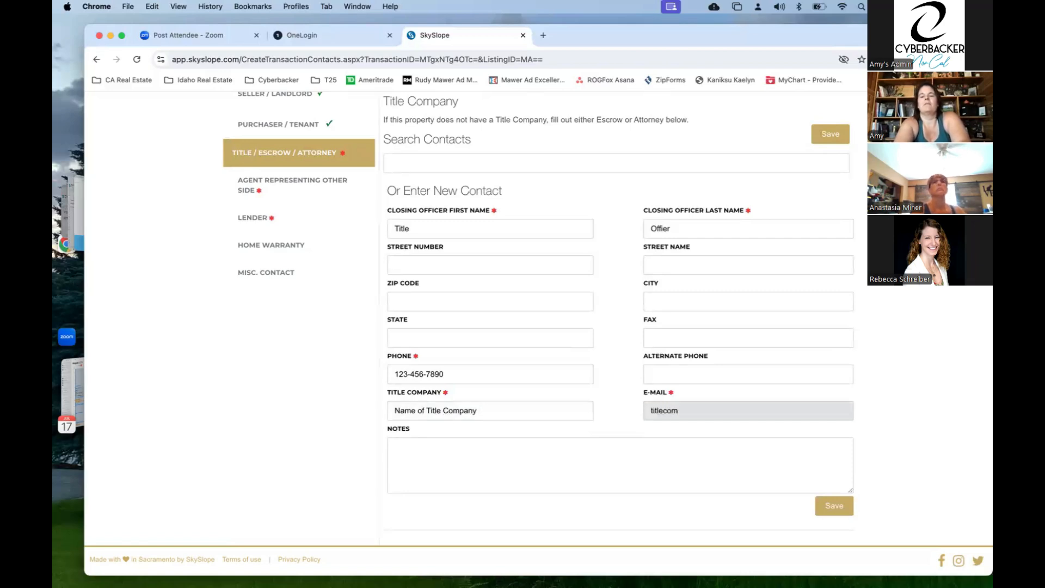
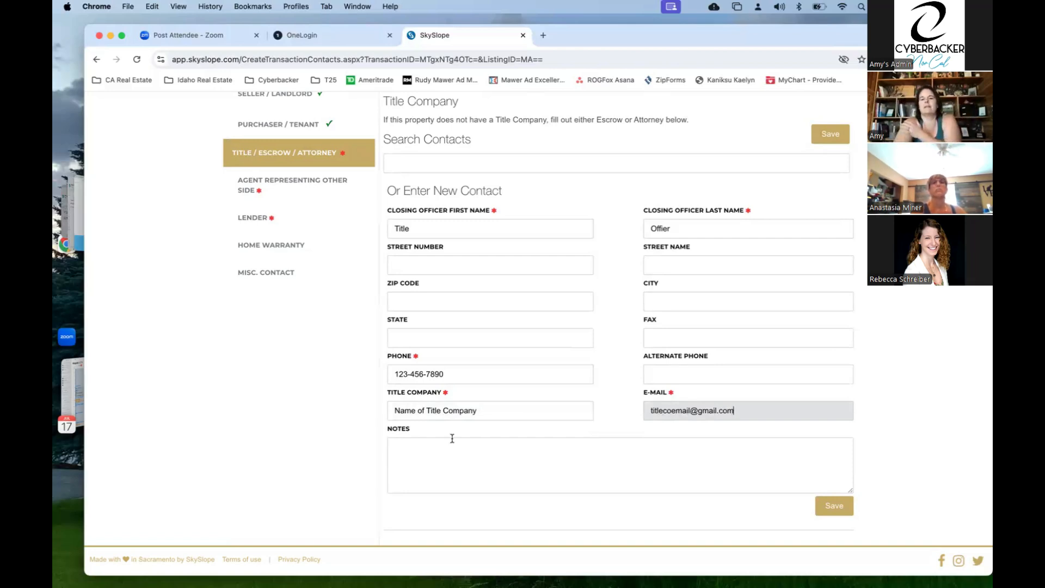
left_click(832, 507)
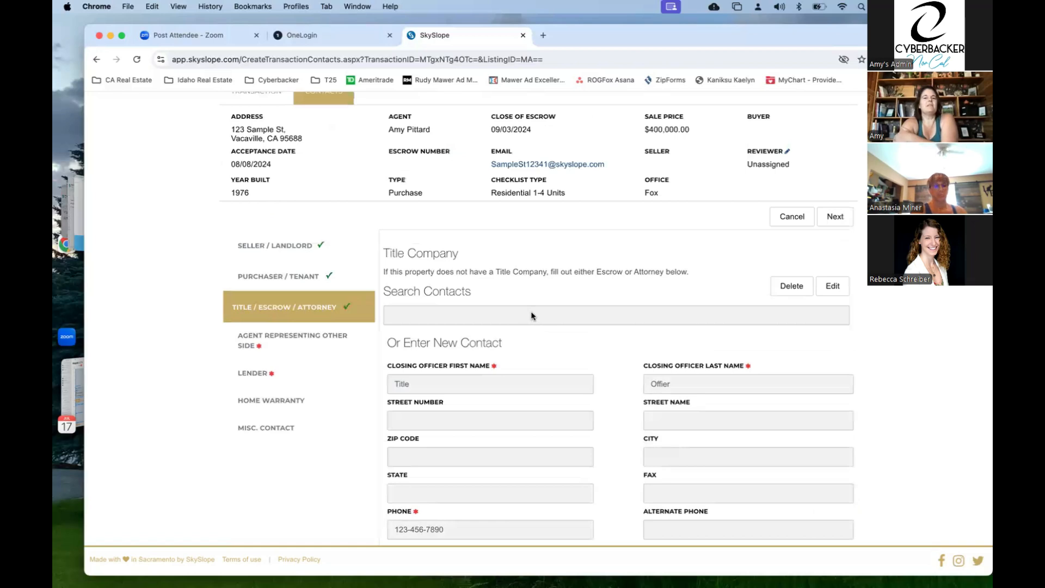
left_click(842, 220)
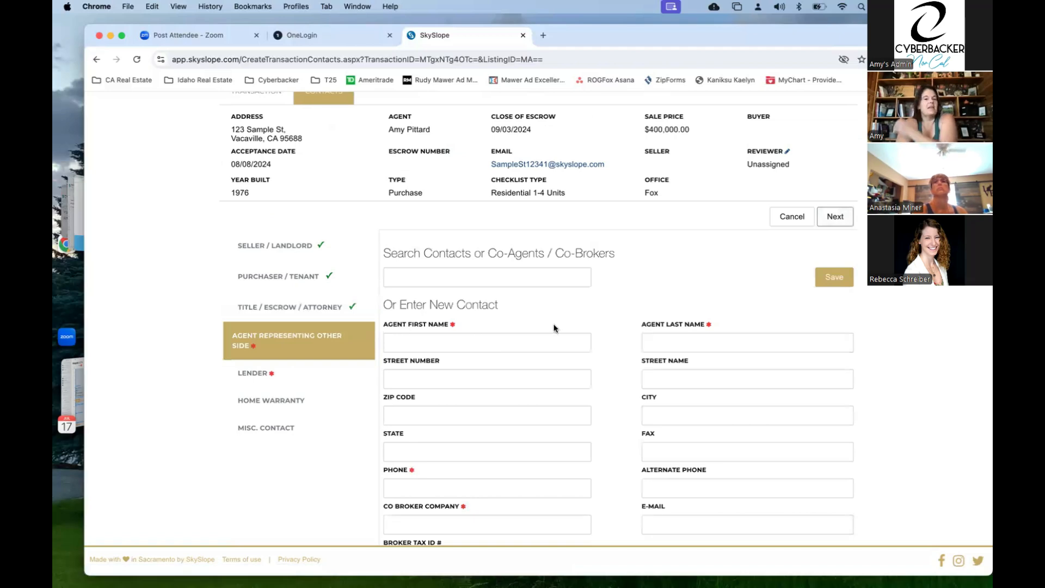
- Enter the other side's agent placeholder name and phone number
scroll(544, 290, "down", 2)
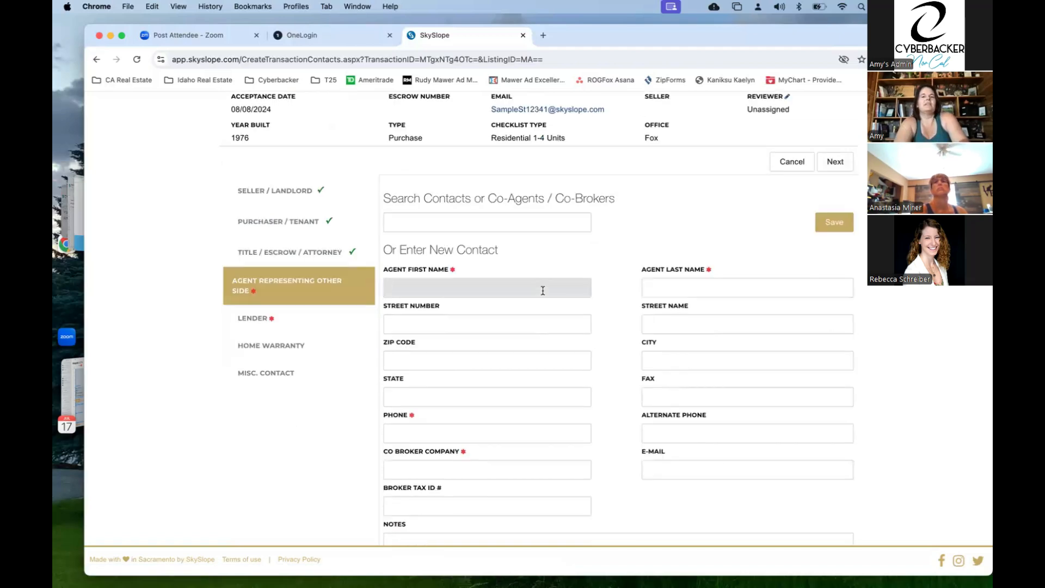
left_click(391, 287)
type("Listing")
key("Tab")
type("Agent")
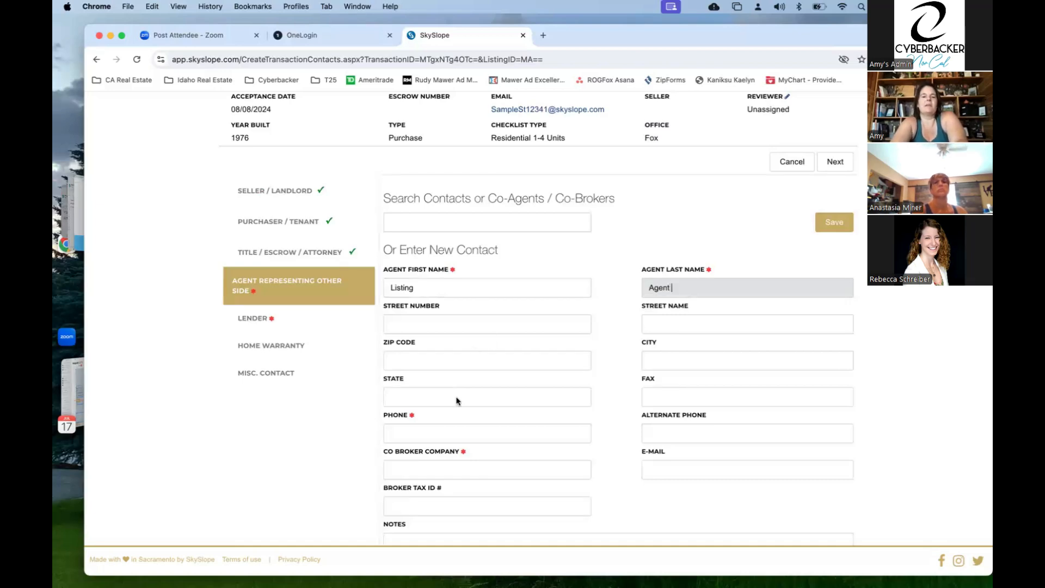
scroll(457, 402, "up", 1)
left_click(440, 436)
type("123-456-7889")
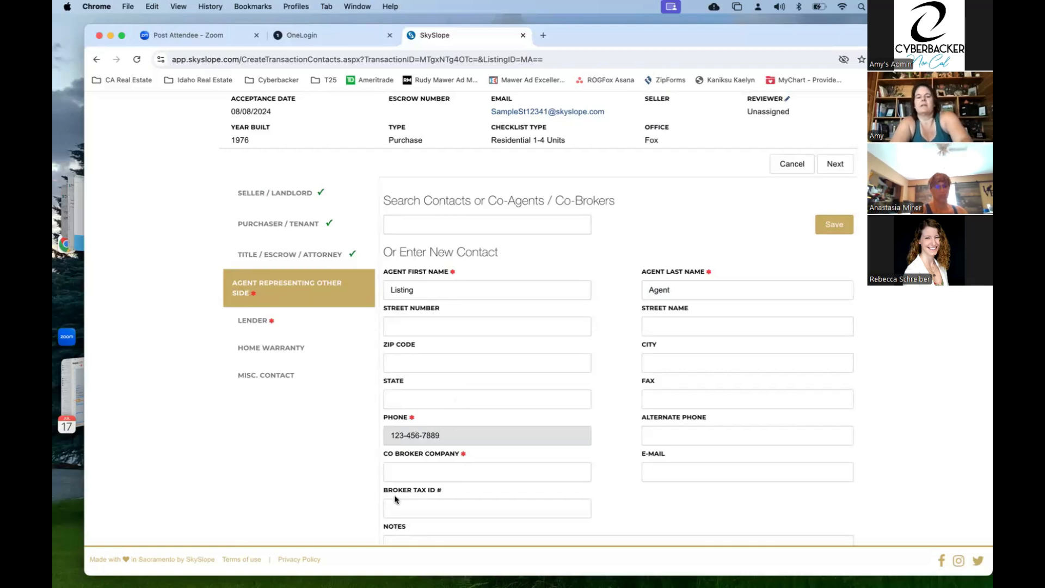
- Set co-broker company to 'Listing Agent's Company' and save the agent contact
left_click(412, 469)
type("Lis")
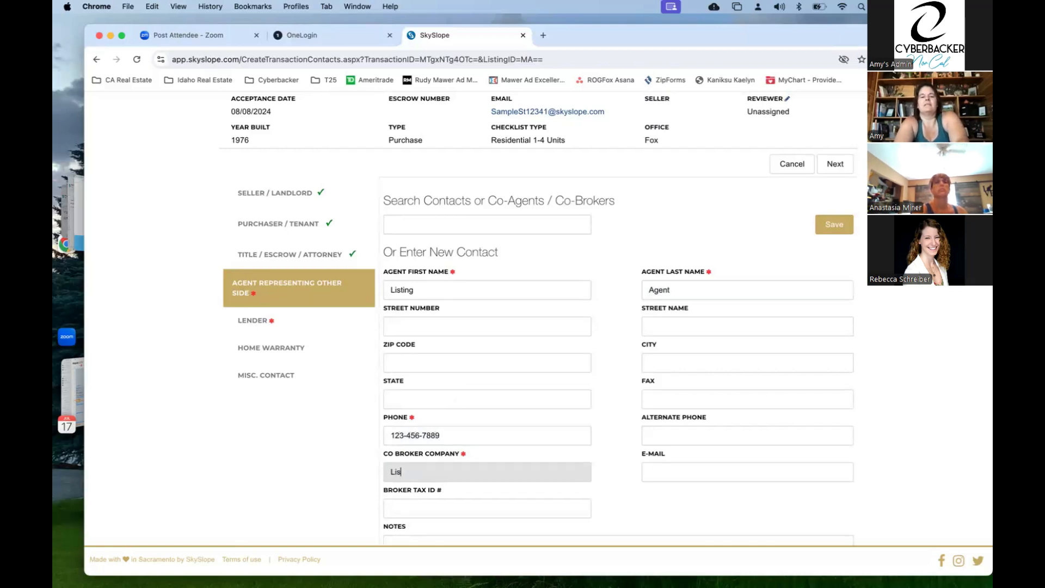
type("ting Agent")
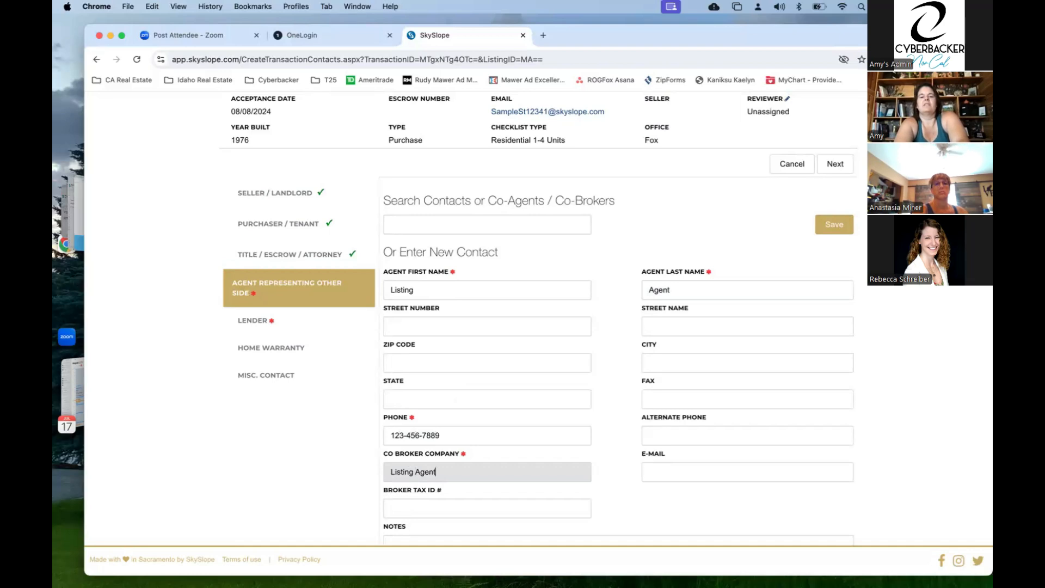
type("'s Compnay")
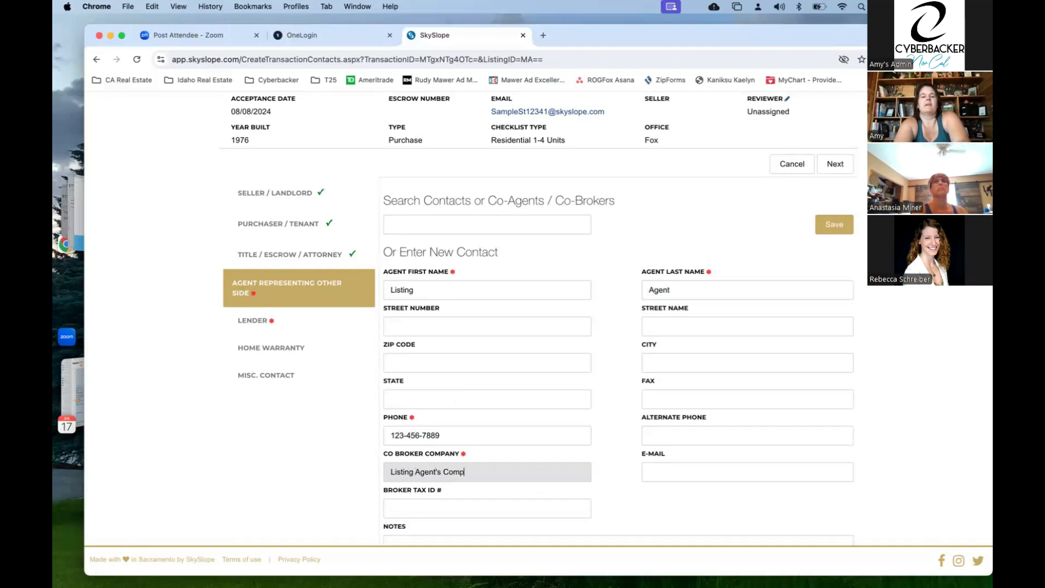
key("BackSpace")
key("BackSpace")
key("BackSpace")
type("any")
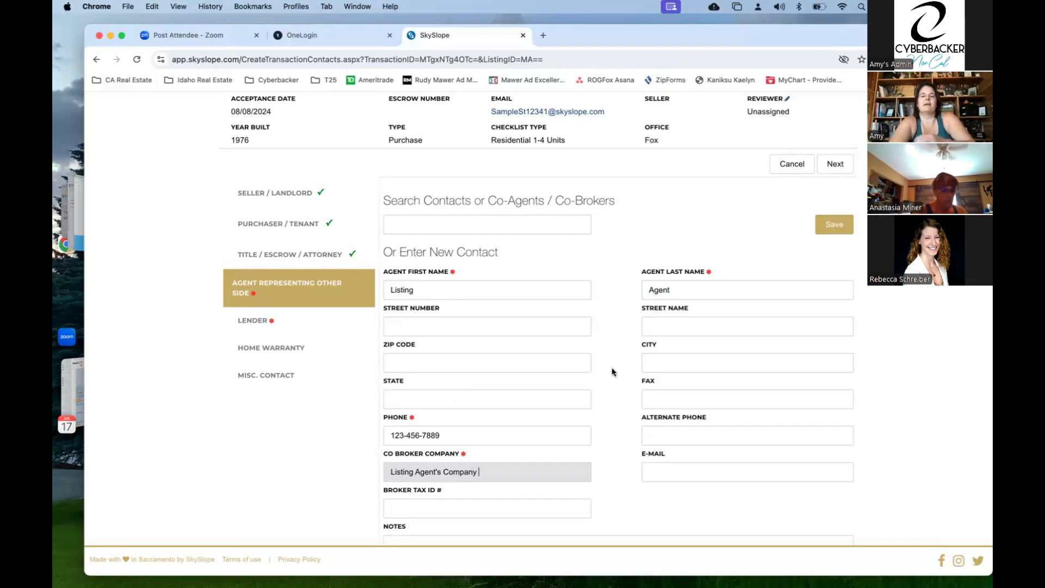
left_click(850, 221)
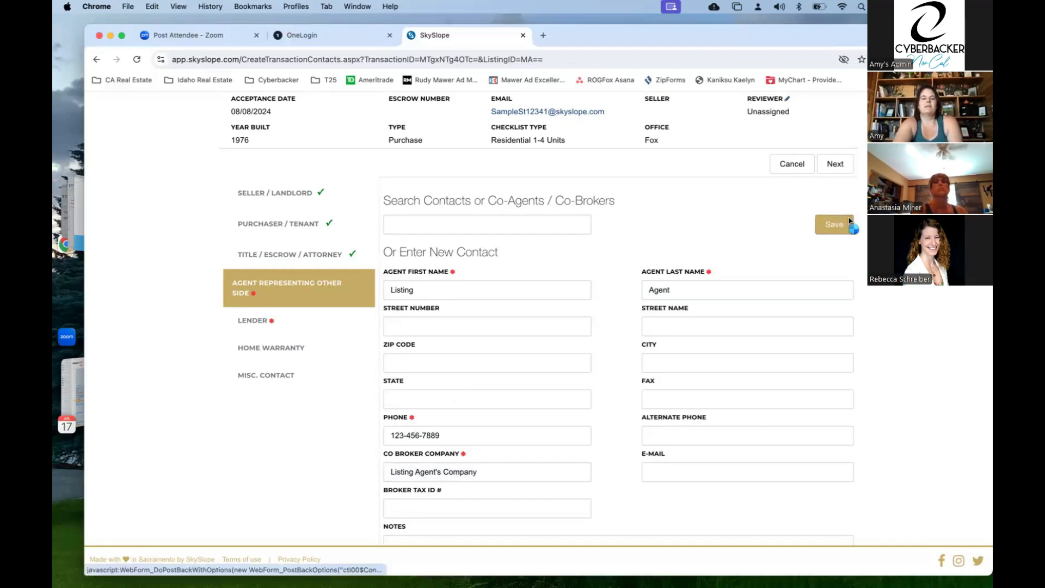
left_click(836, 254)
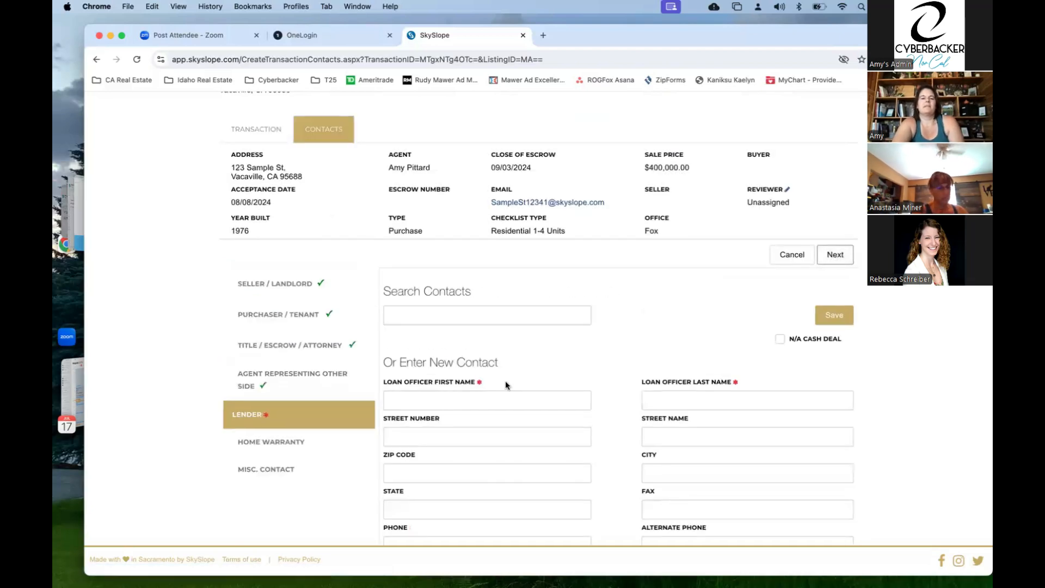
- Mark the Lender section as N/A Cash Deal and save it
scroll(506, 382, "down", 2)
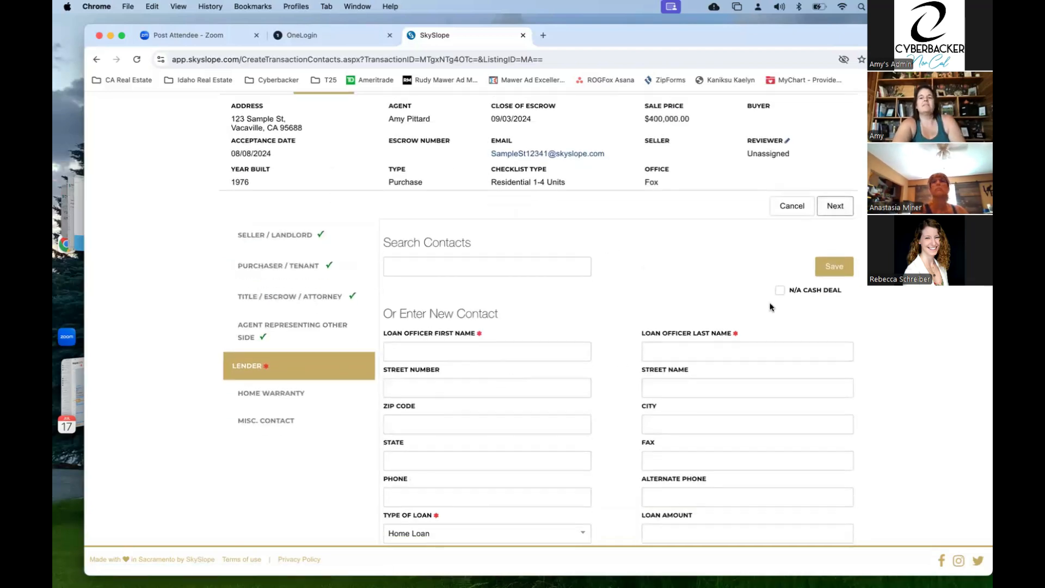
left_click(780, 291)
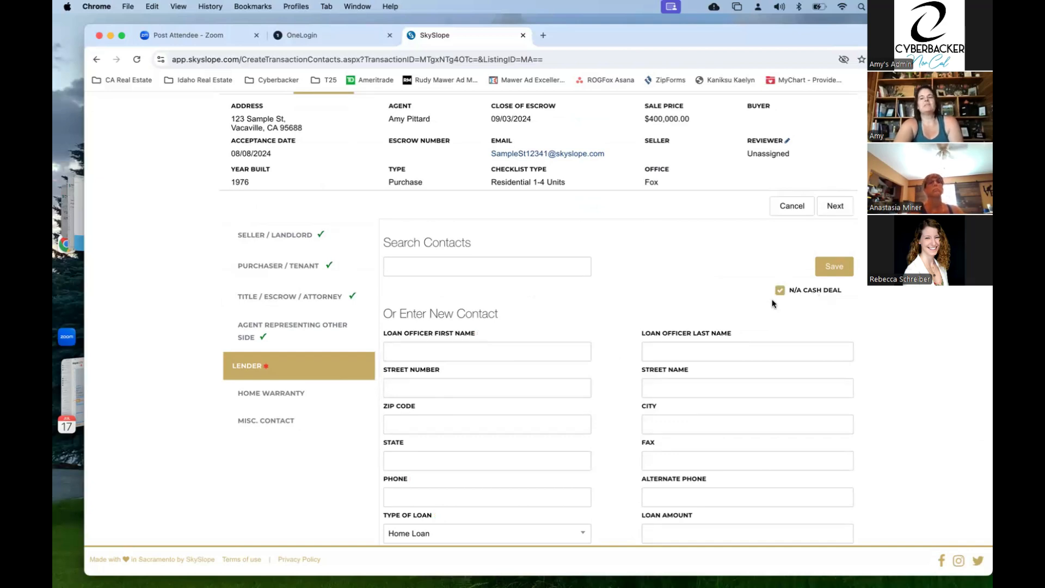
left_click(781, 291)
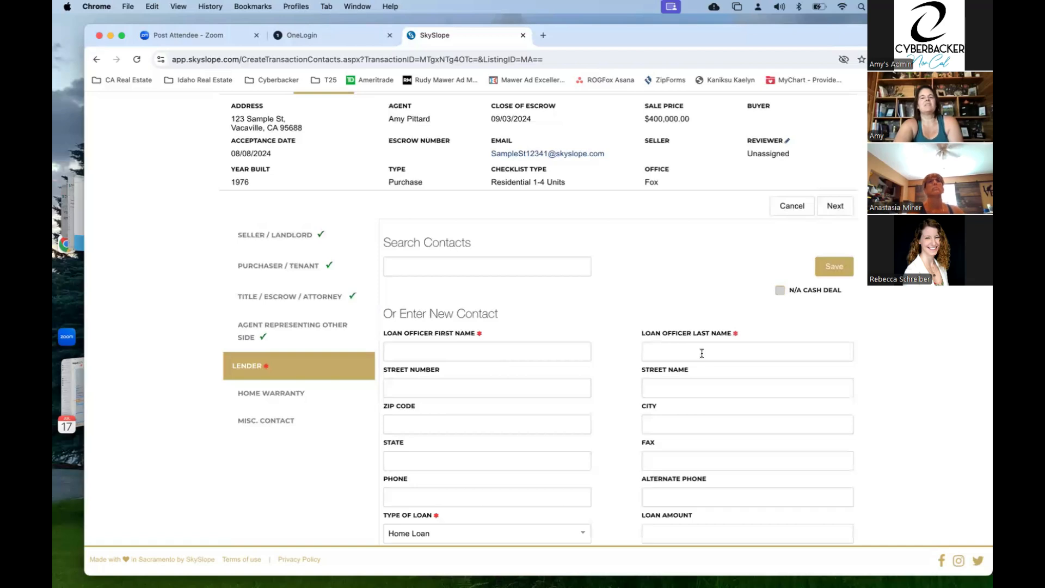
scroll(495, 468, "down", 1)
scroll(497, 475, "down", 2)
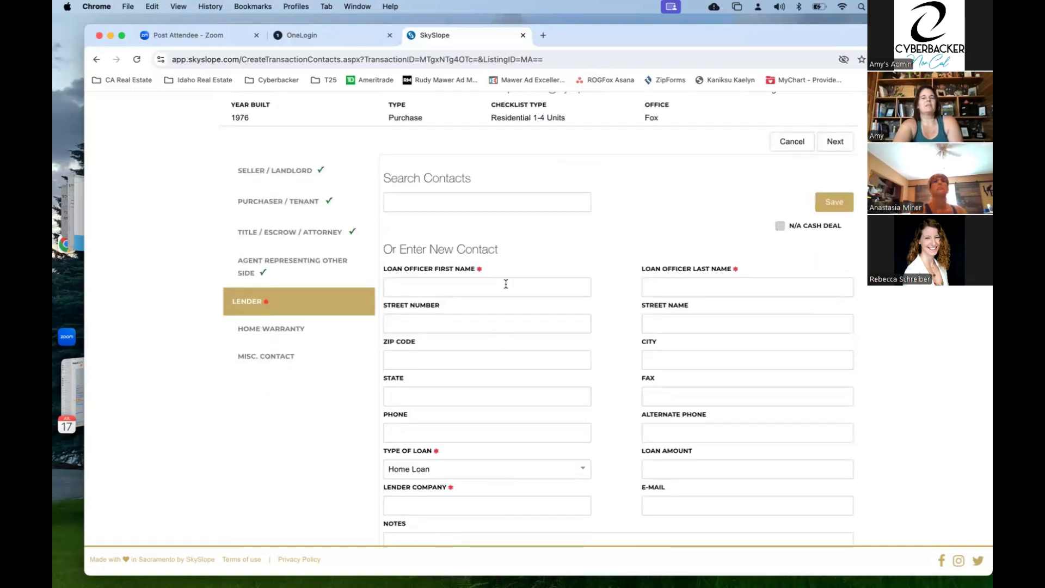
left_click(477, 470)
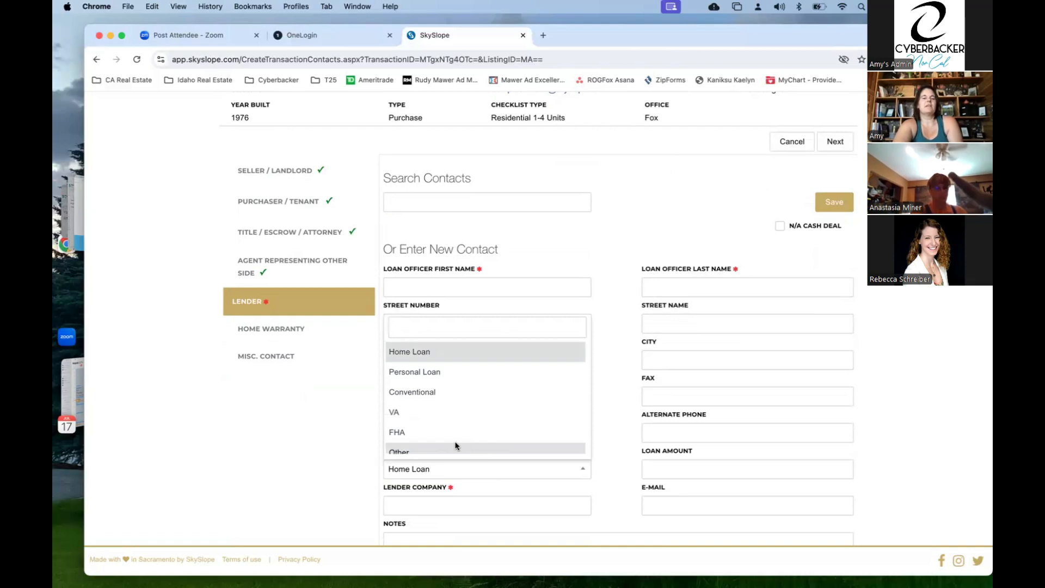
left_click(342, 452)
left_click(425, 506)
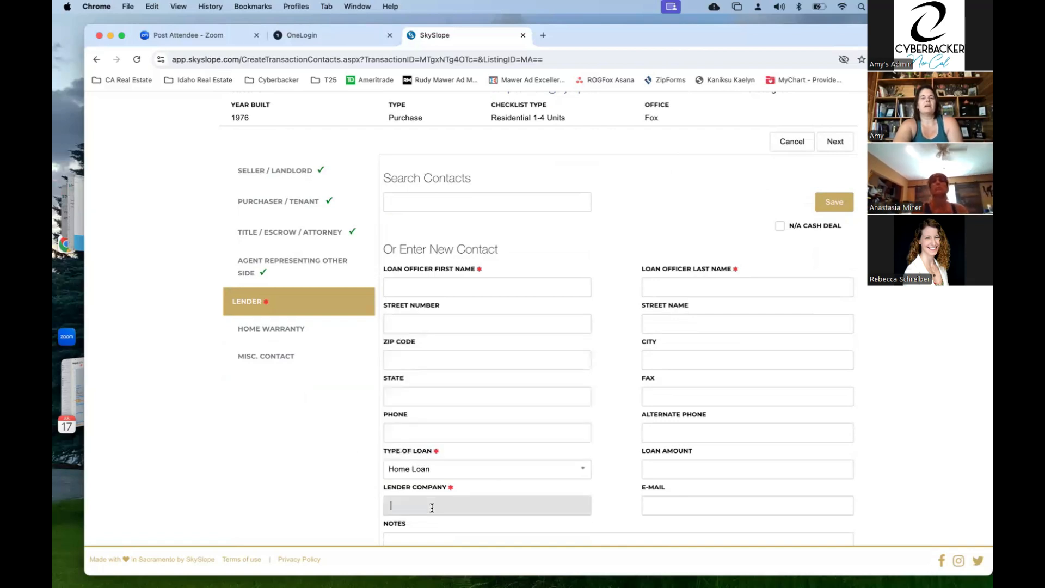
scroll(432, 506, "down", 3)
scroll(707, 280, "up", 3)
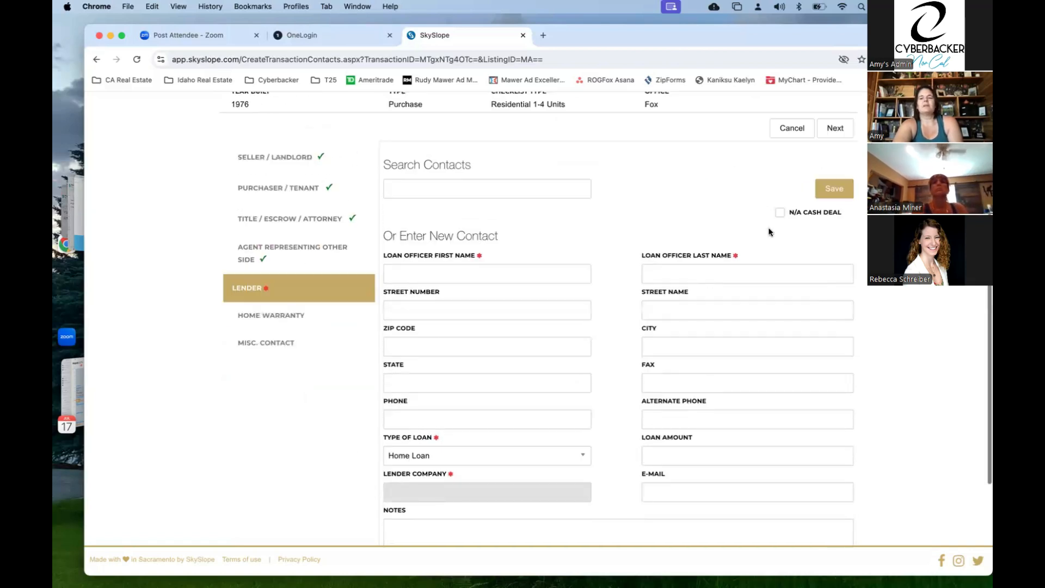
left_click(779, 226)
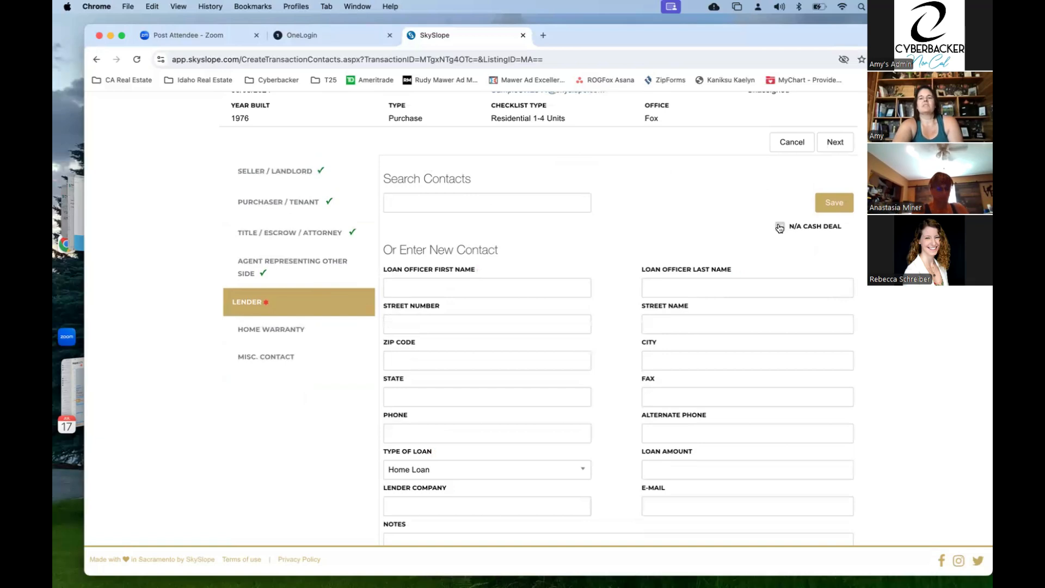
left_click(839, 208)
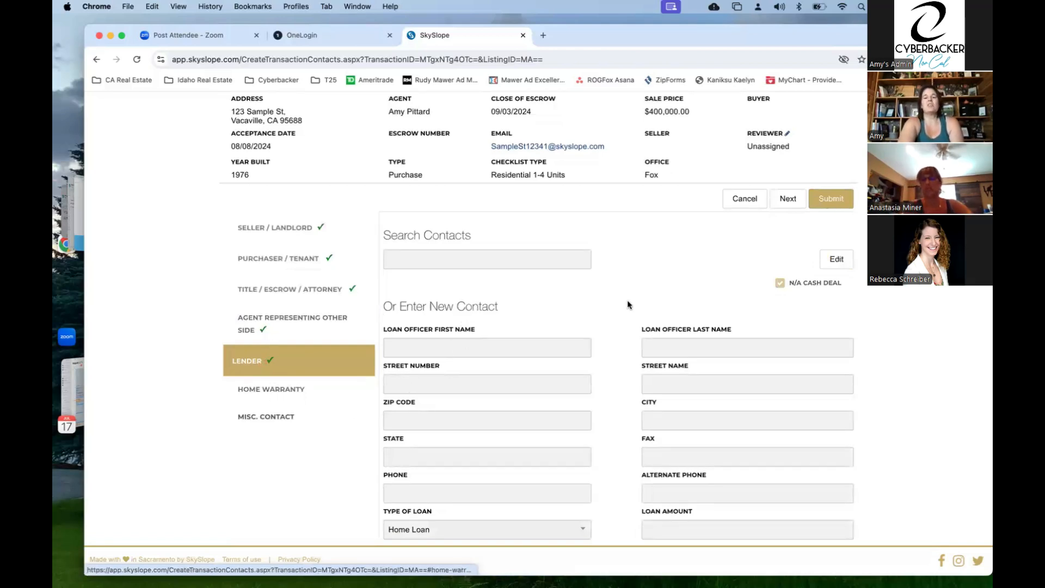
- Submit the contacts, then submit the commission details with a 1% sale commission
left_click(835, 203)
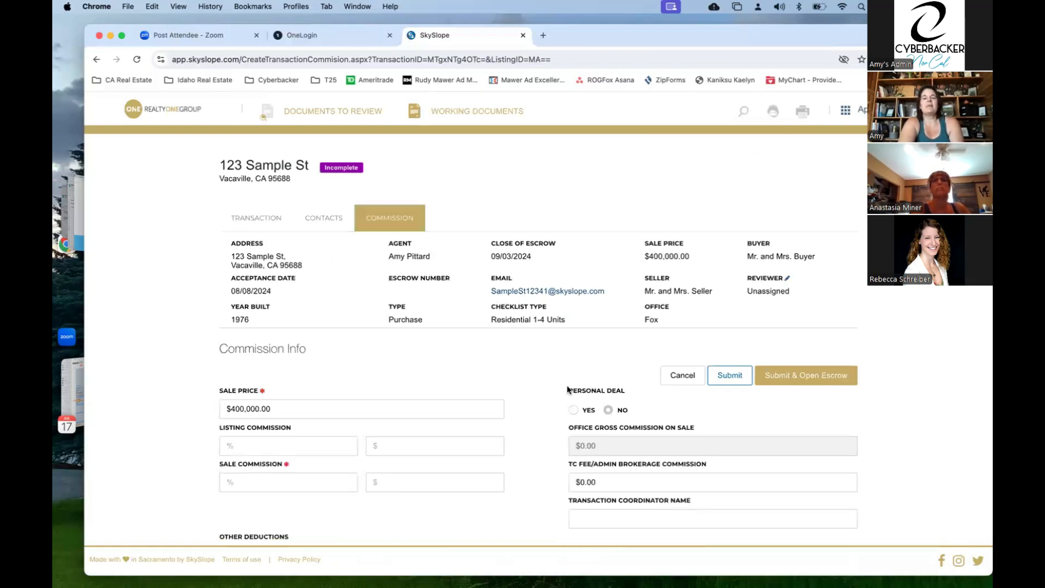
scroll(601, 398, "down", 2)
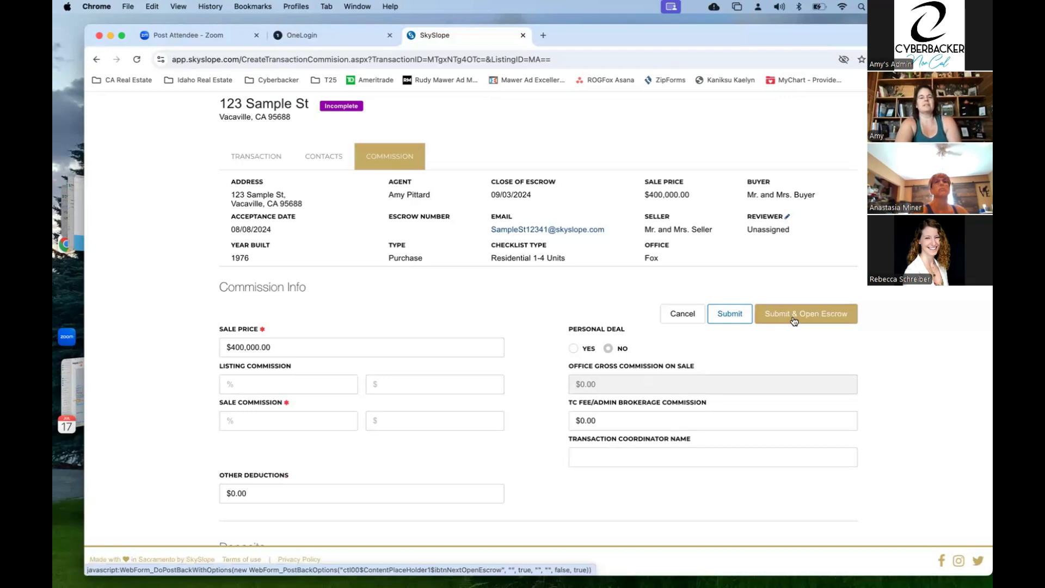
left_click(729, 312)
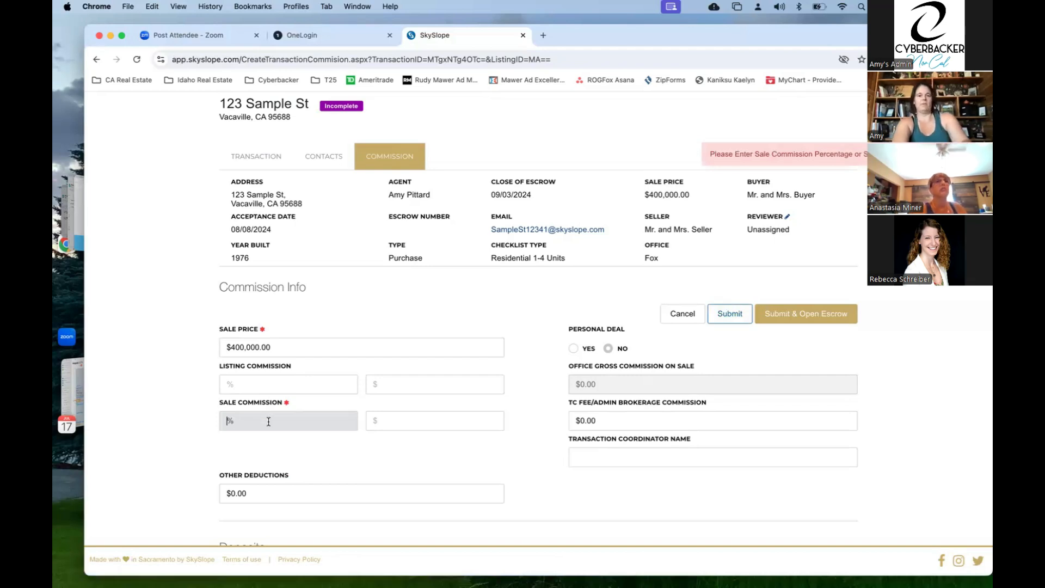
type("1")
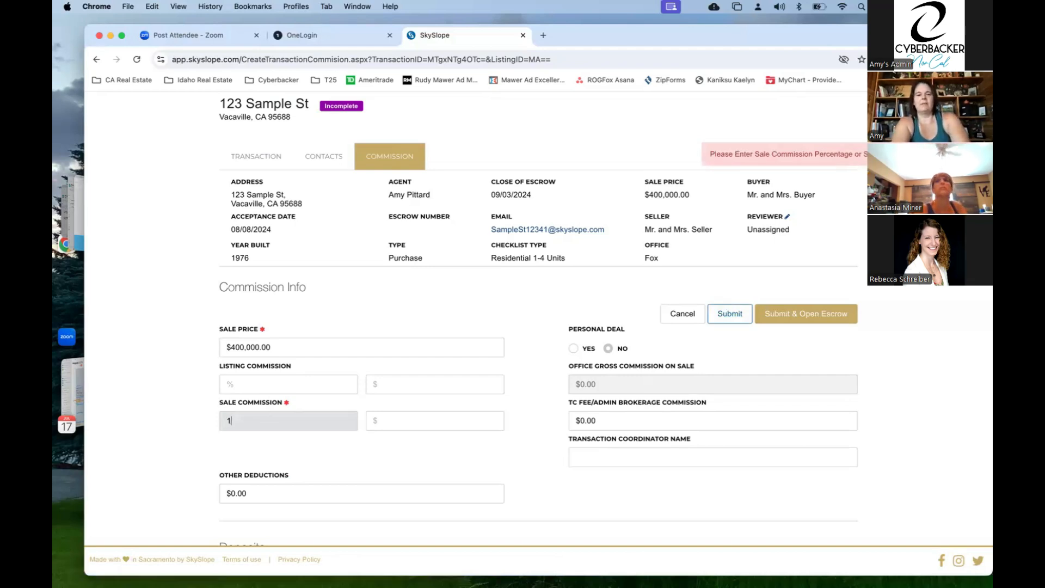
left_click(730, 315)
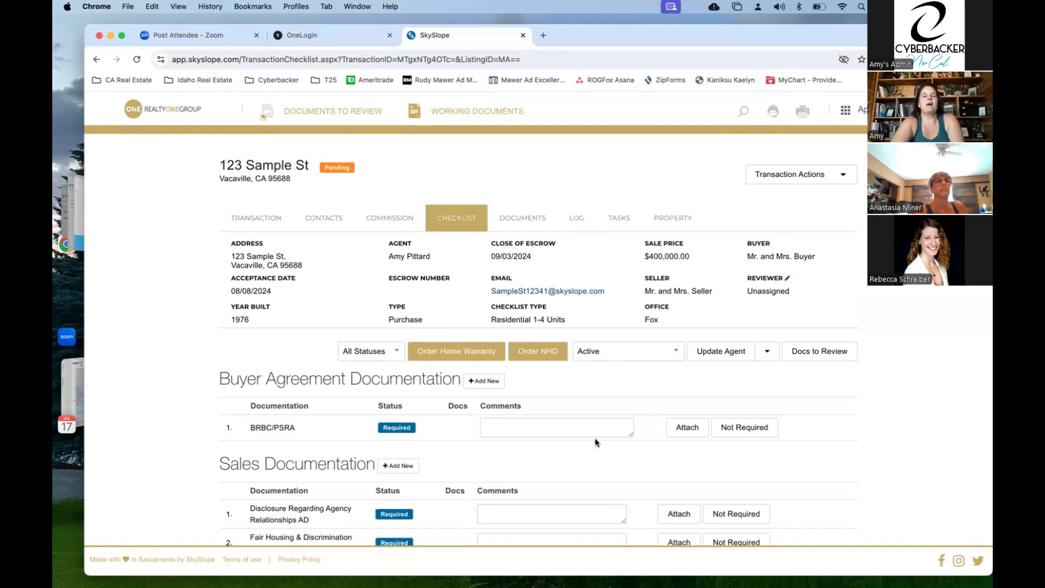
- Review the pending 123 Sample St checklist, then go to its Transaction tab
scroll(596, 443, "down", 4)
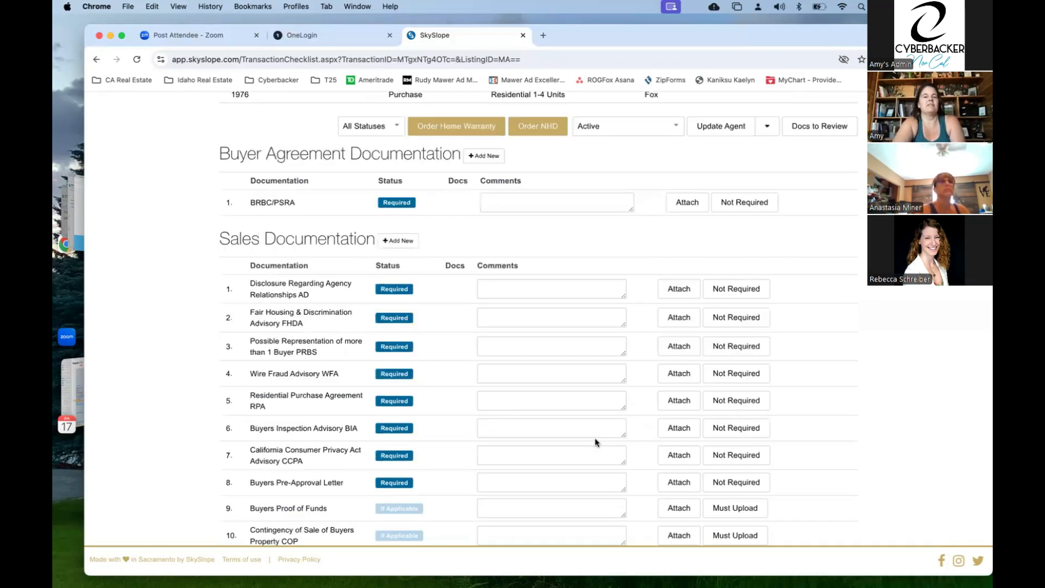
scroll(501, 283, "up", 4)
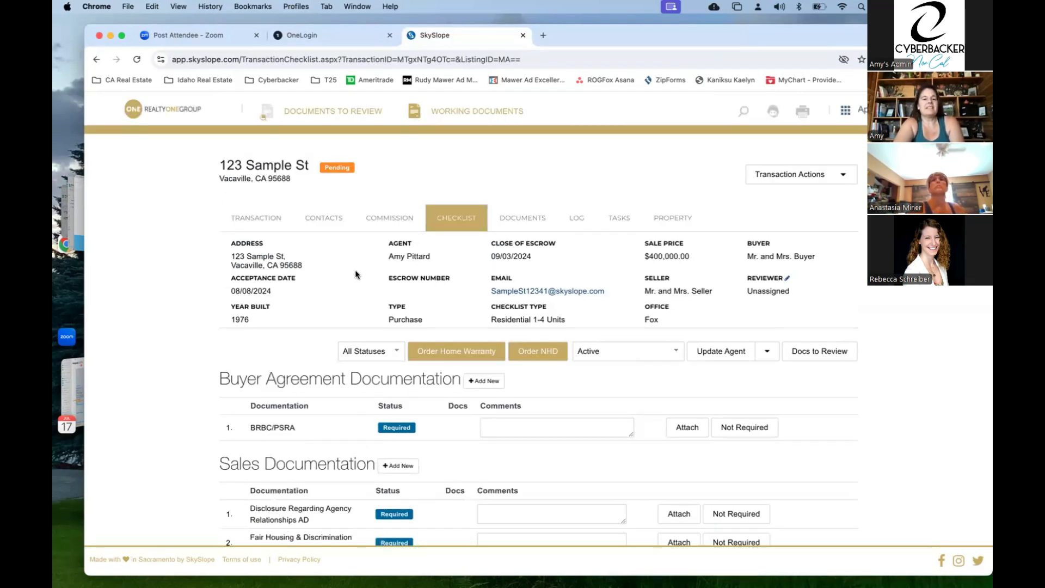
left_click(273, 220)
- Review the Transaction and Contacts tabs, then return to the Checklist tab
left_click(273, 219)
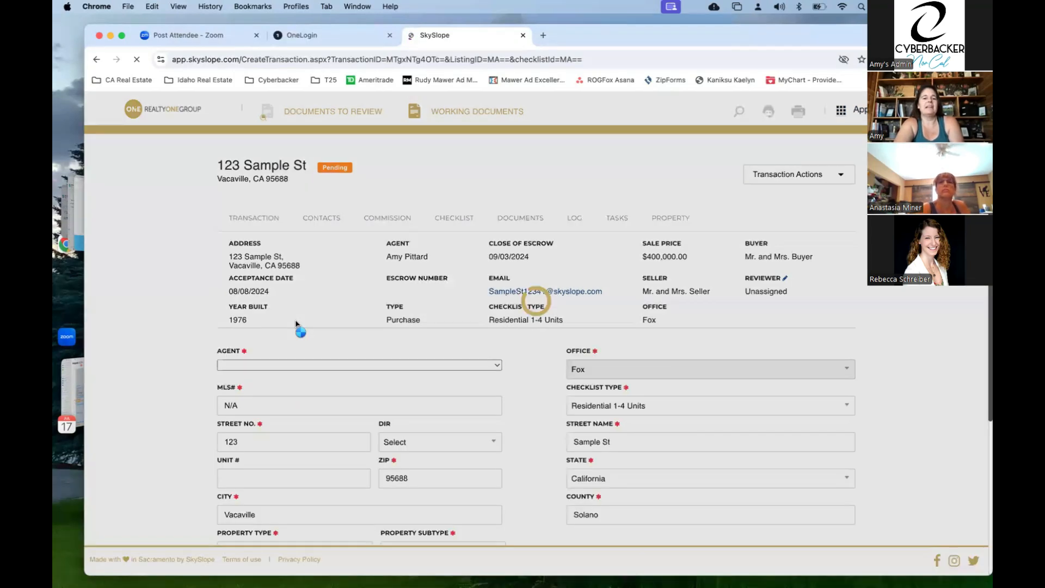
scroll(301, 410, "down", 5)
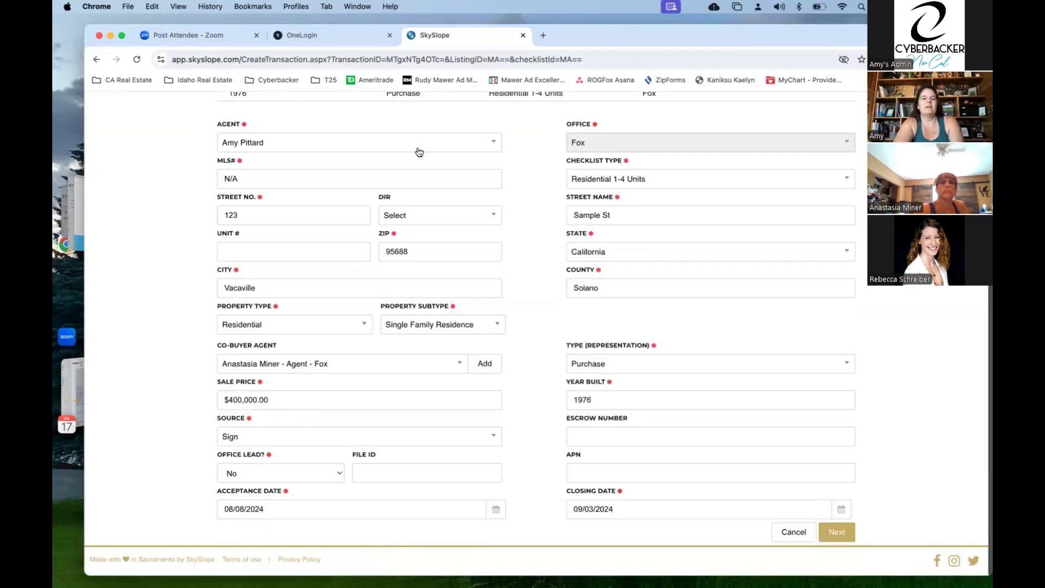
scroll(332, 217, "up", 5)
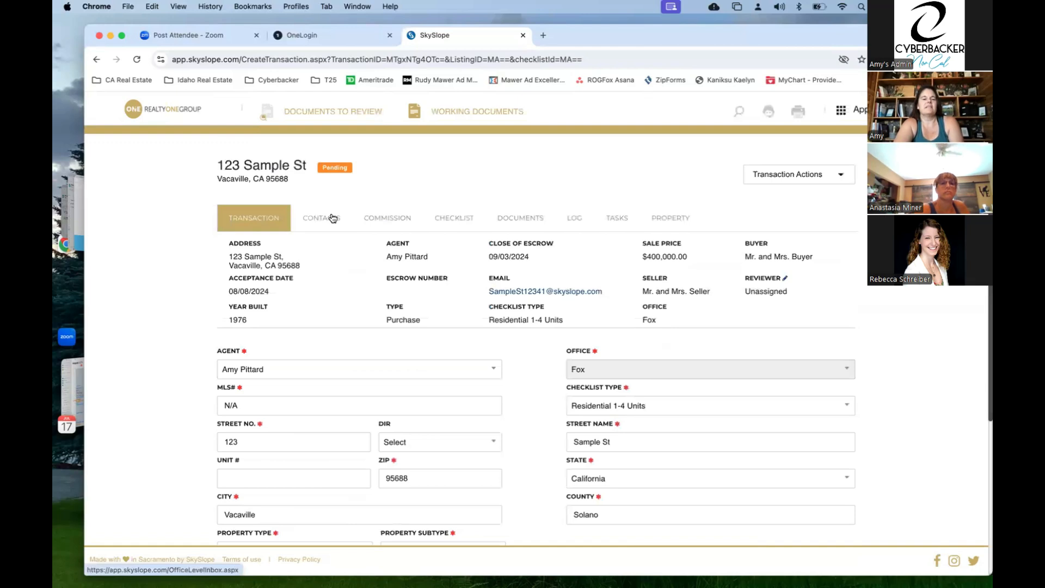
left_click(332, 218)
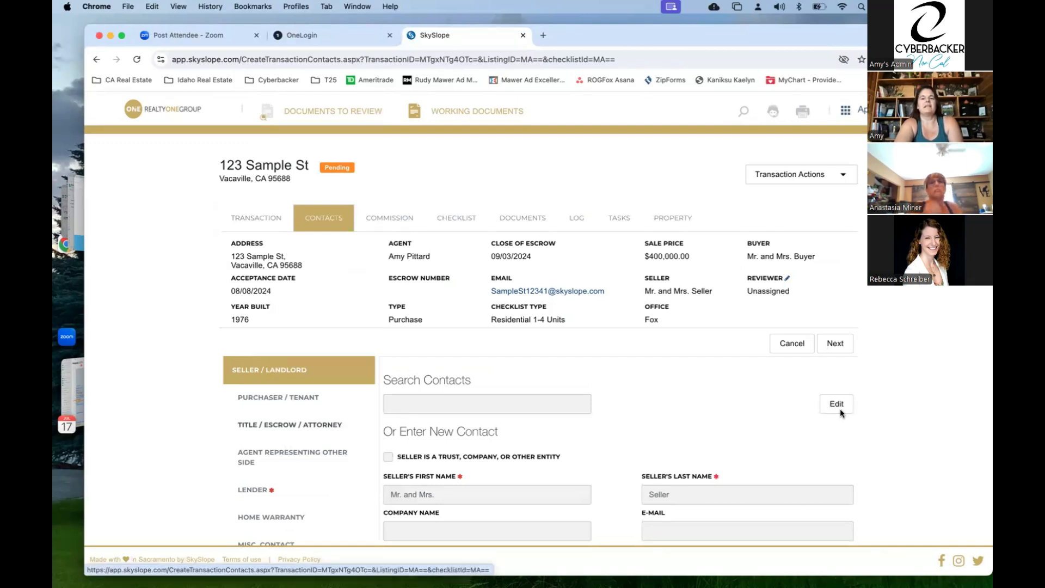
left_click(454, 218)
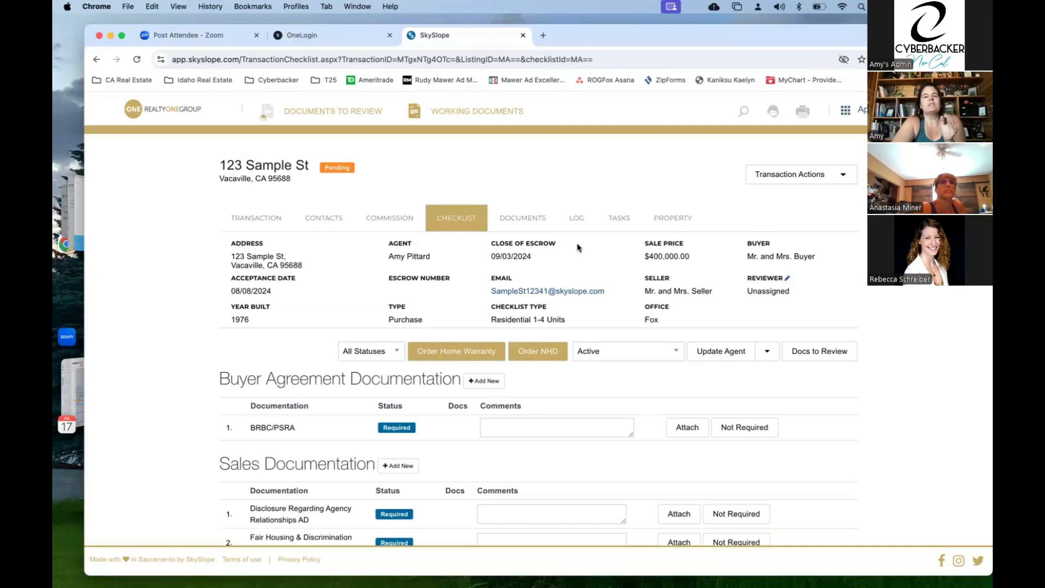
- Look through the transaction's activity Log, then return to the Checklist
left_click(577, 218)
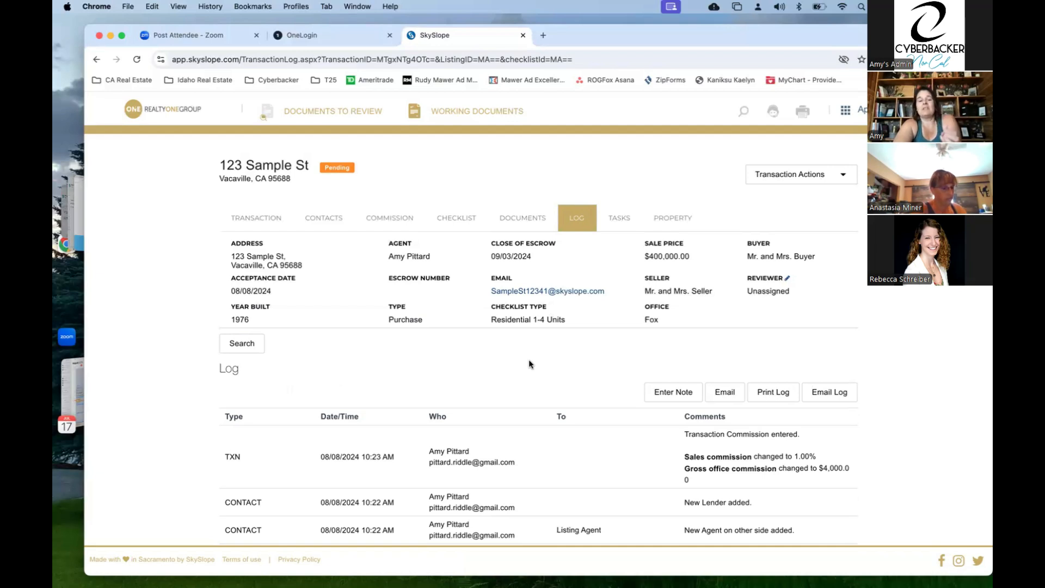
scroll(529, 364, "down", 5)
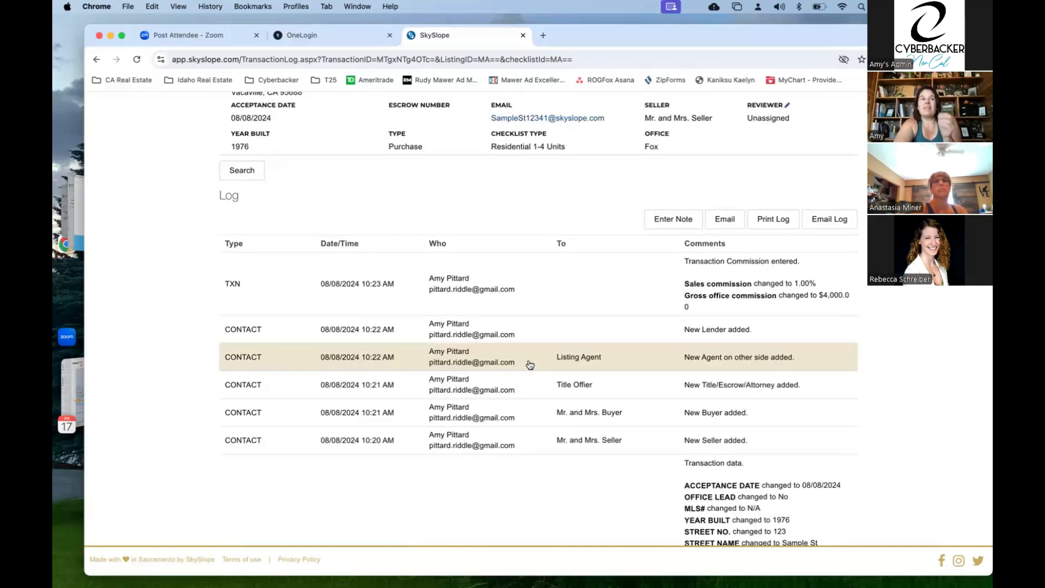
scroll(529, 363, "up", 1)
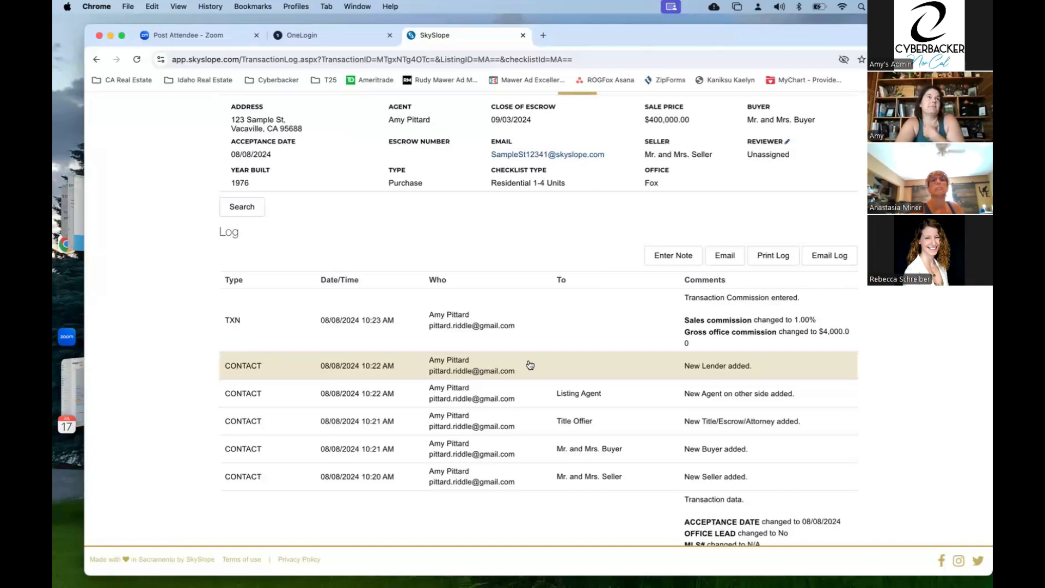
scroll(530, 365, "up", 1)
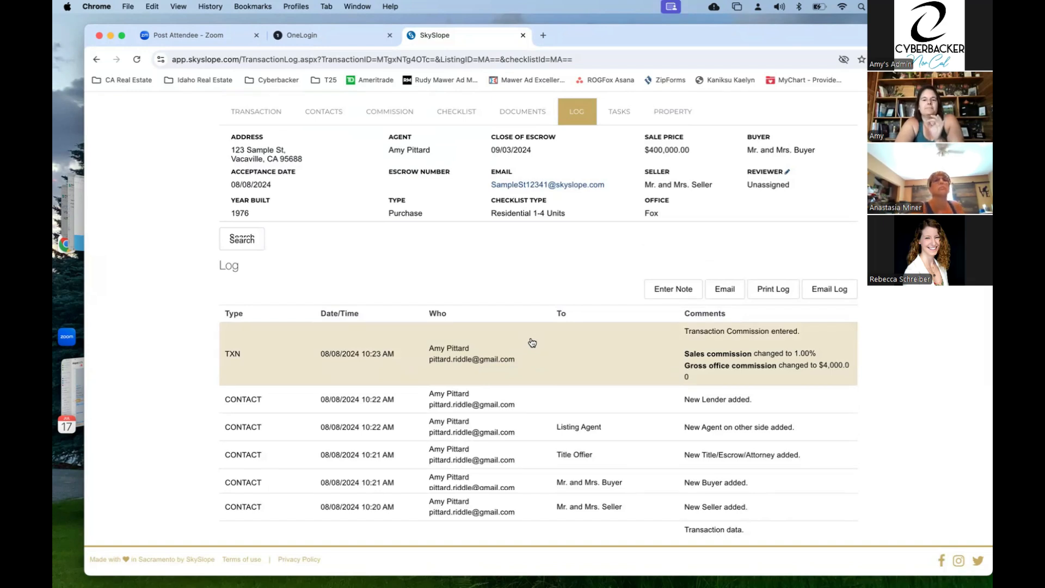
scroll(532, 342, "up", 2)
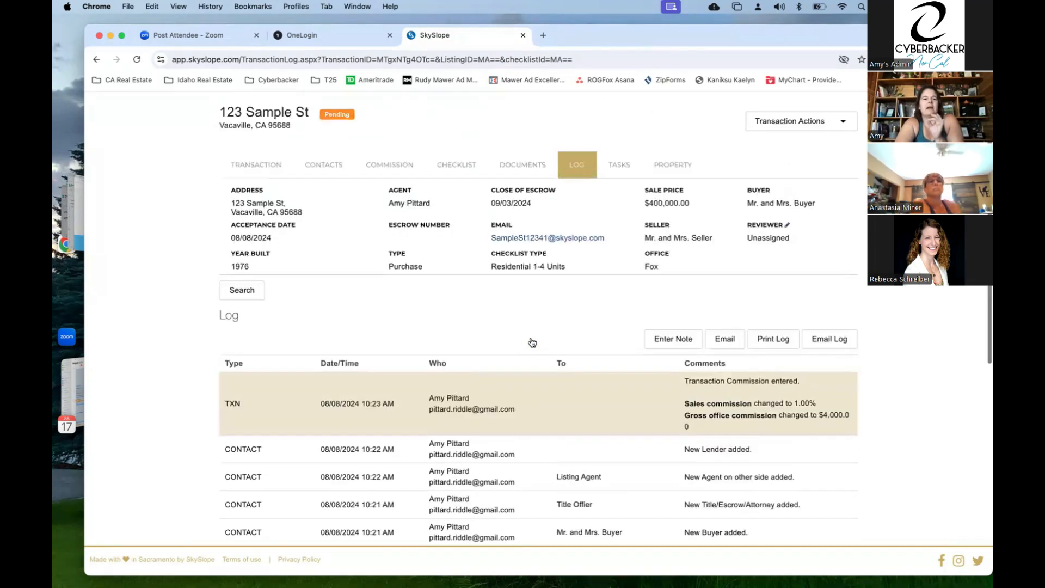
left_click(470, 169)
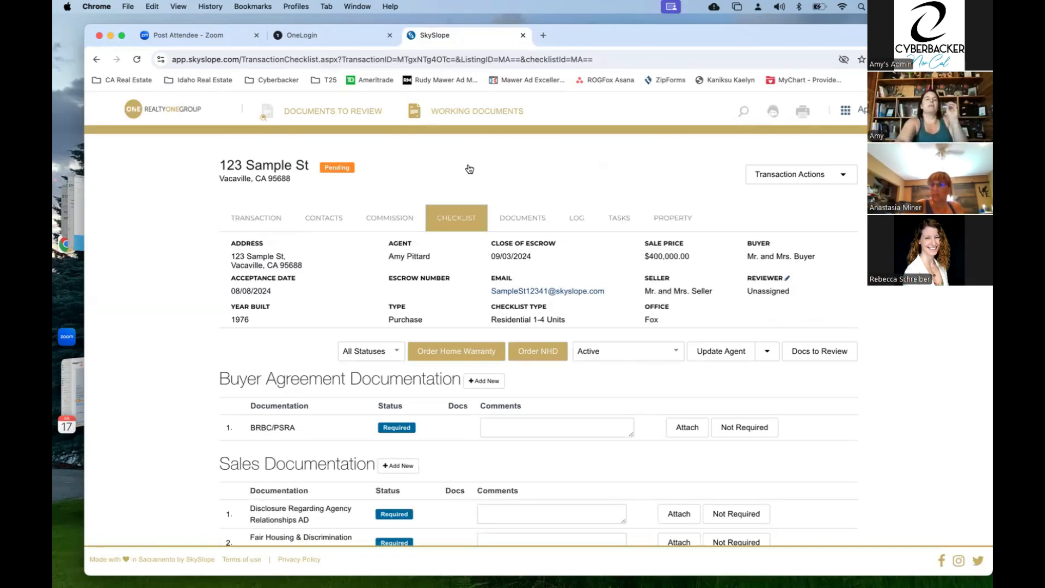
- Review the Buyer Agreement, Sales and Disclosure Documentation items such as TDS, SPQ and FIRPTA
scroll(338, 496, "down", 5)
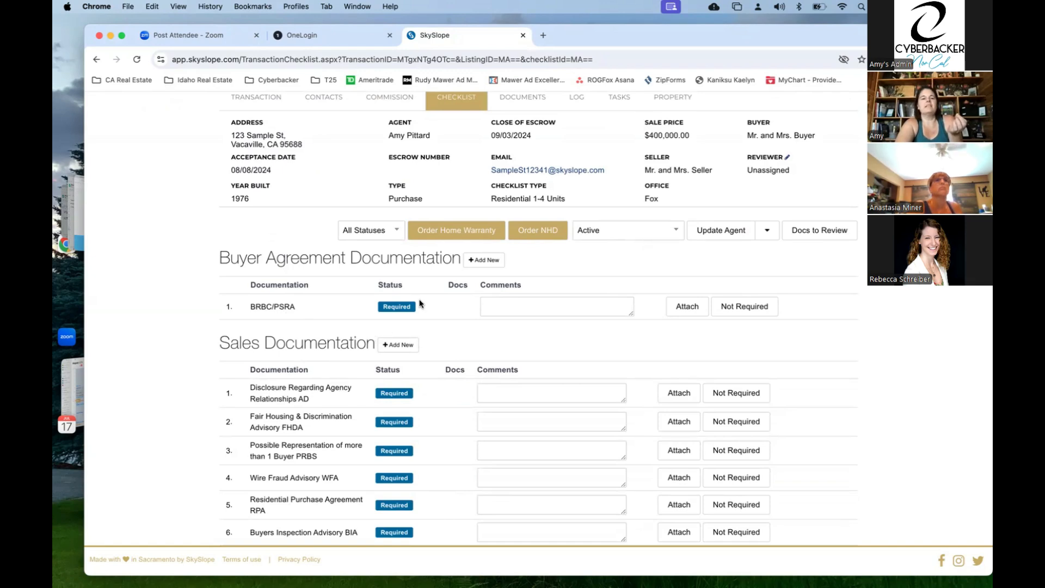
scroll(348, 349, "down", 4)
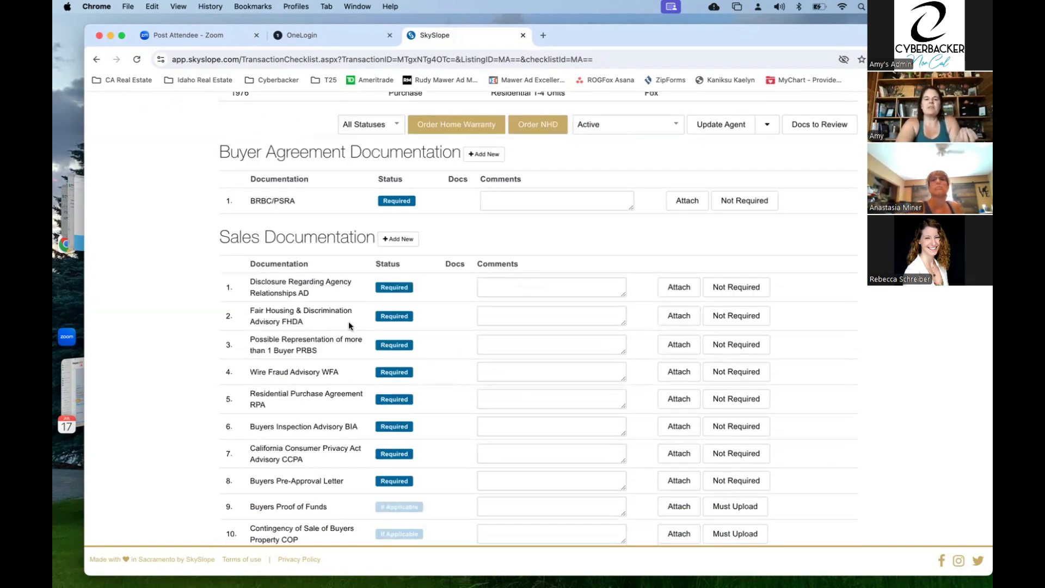
scroll(349, 323, "down", 1)
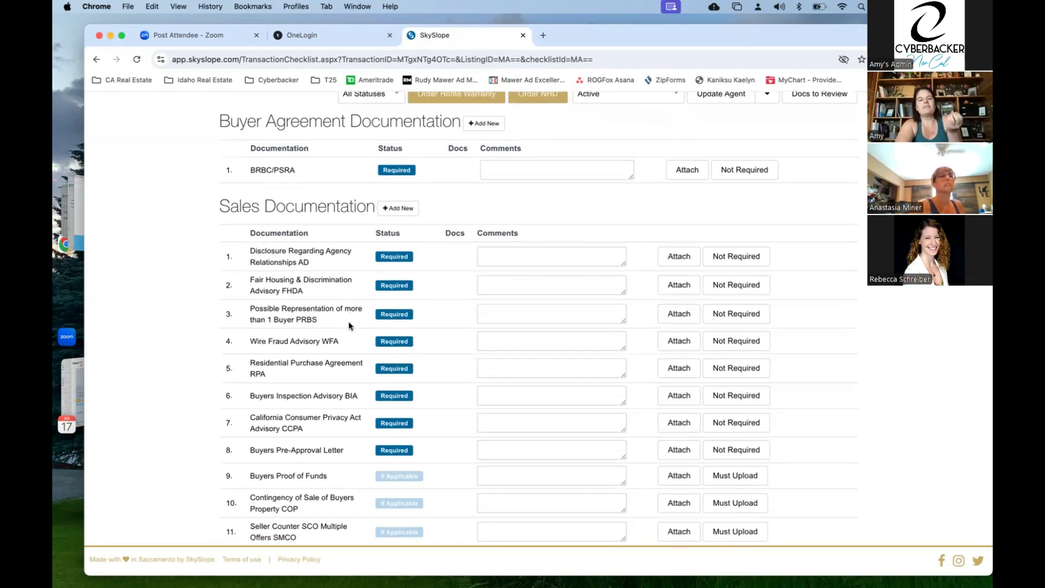
scroll(347, 341, "down", 4)
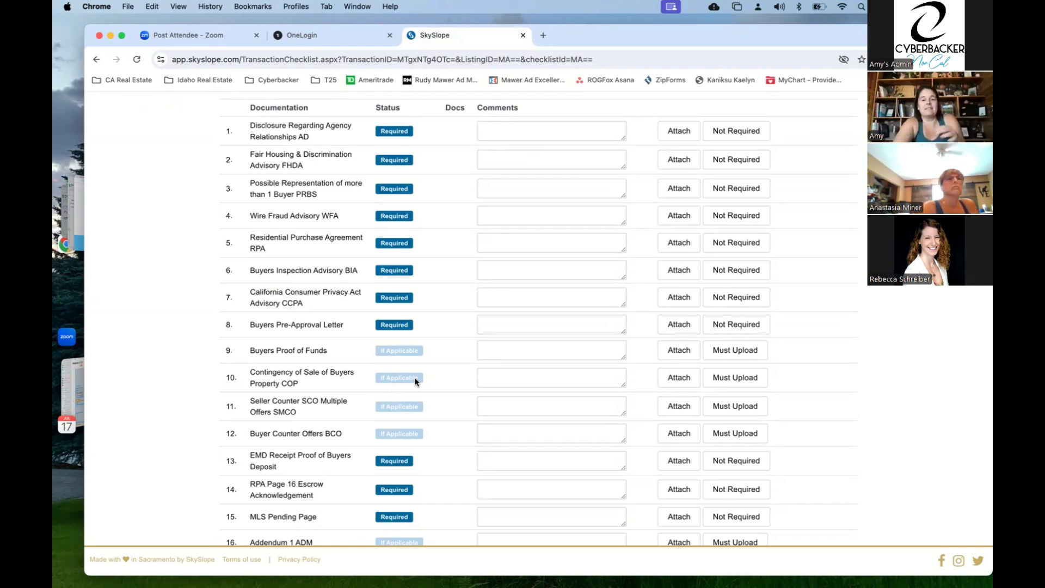
scroll(415, 381, "down", 2)
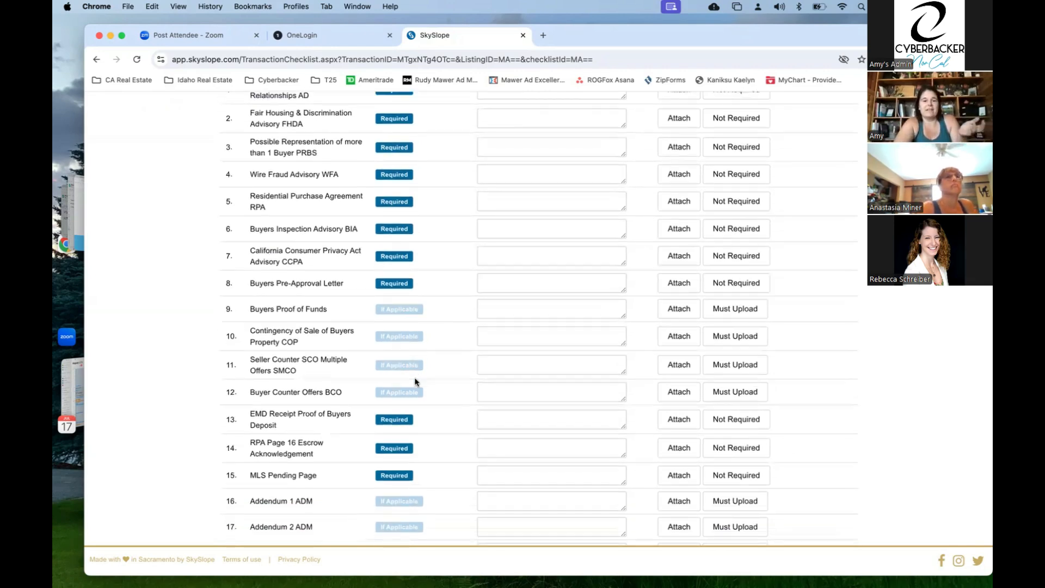
scroll(416, 381, "down", 10)
scroll(416, 381, "down", 20)
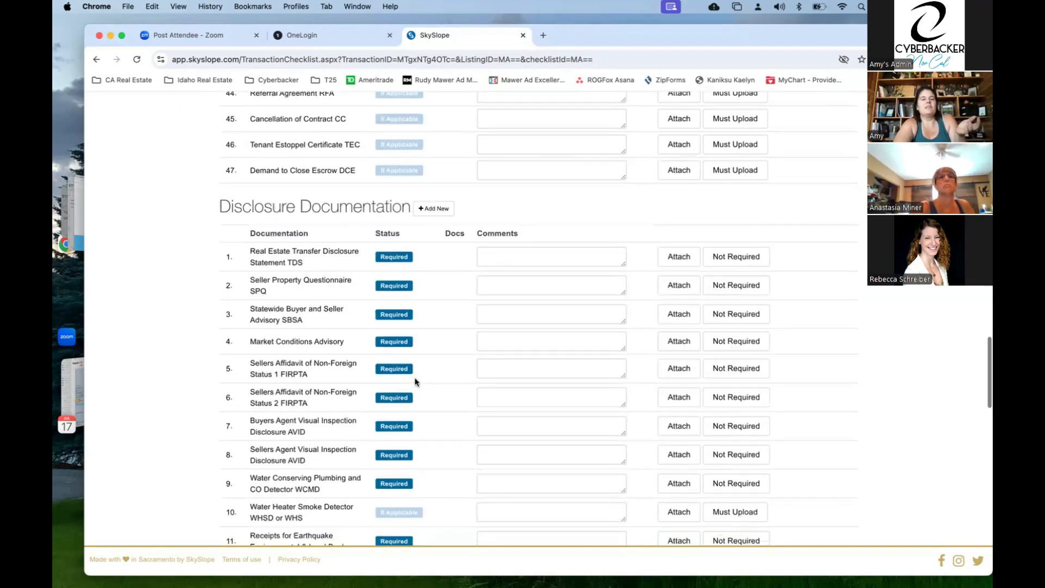
scroll(422, 224, "up", 7)
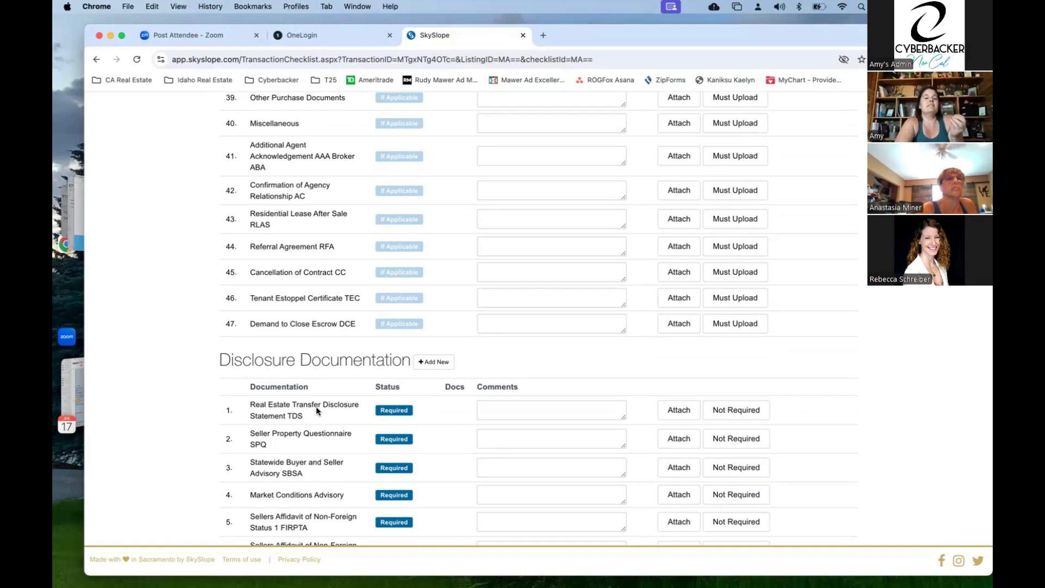
scroll(316, 408, "down", 1)
scroll(316, 407, "down", 9)
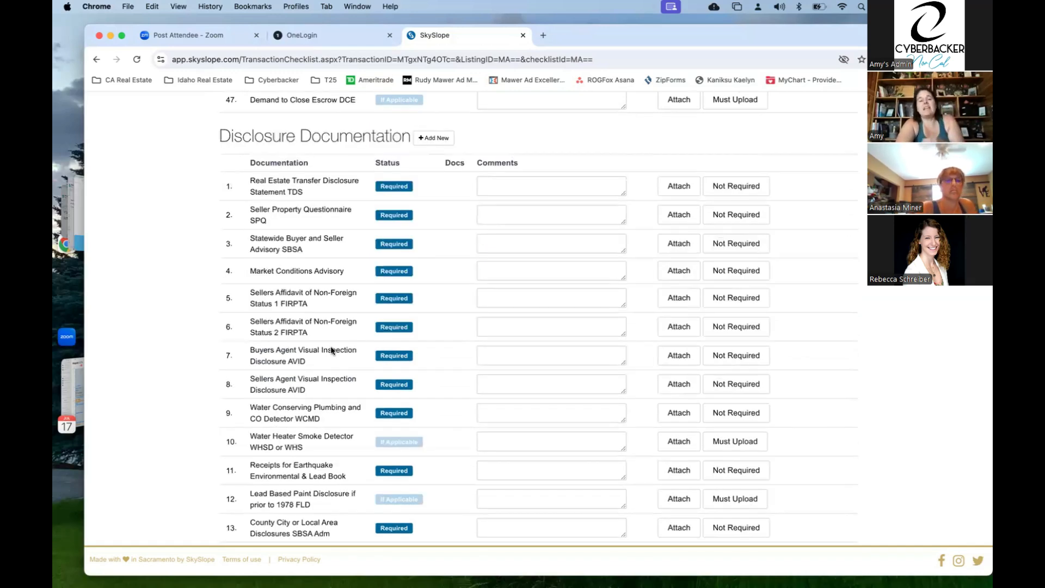
scroll(331, 342, "down", 2)
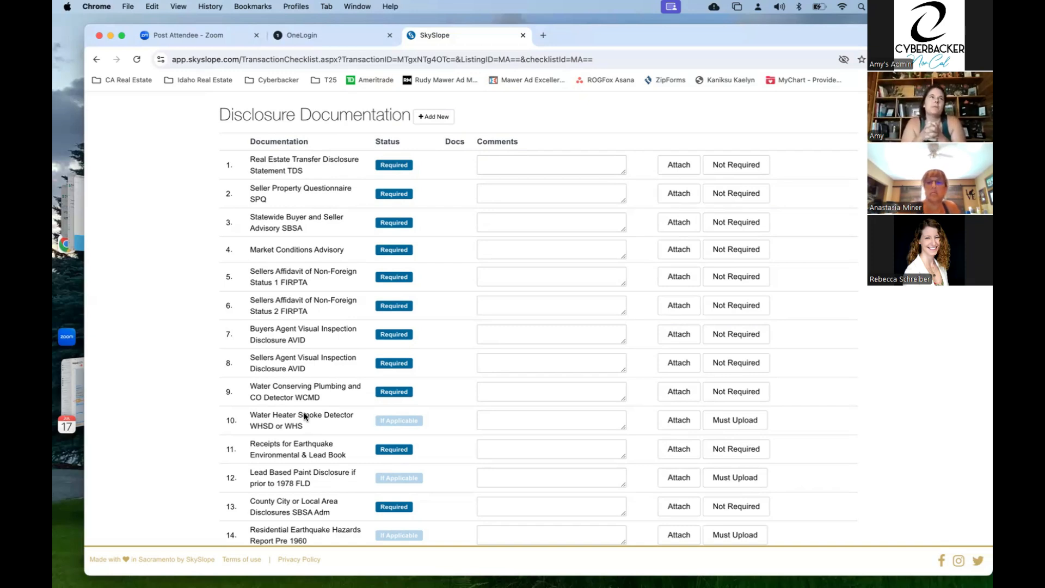
scroll(305, 416, "down", 1)
scroll(305, 415, "down", 4)
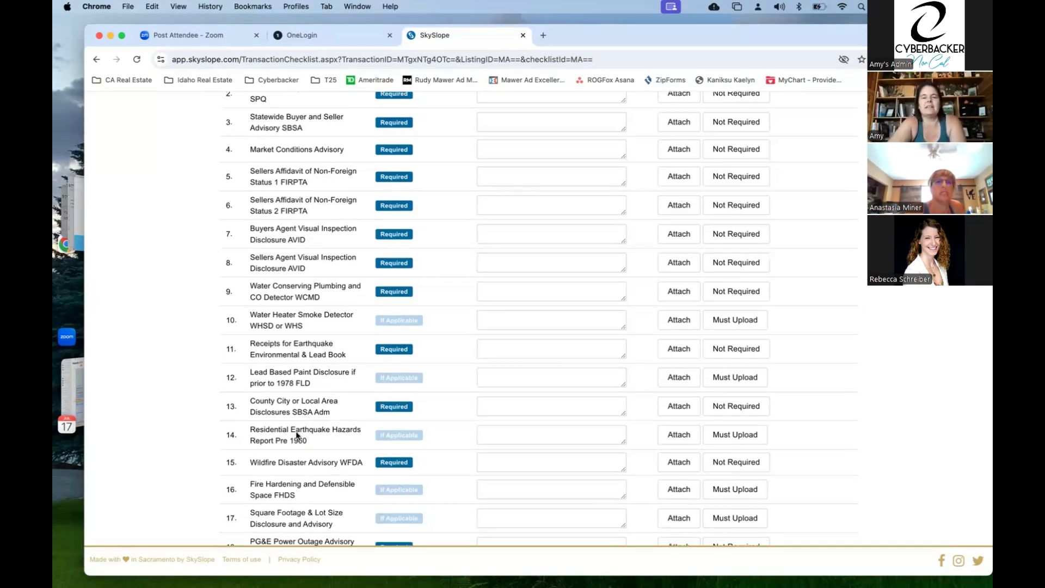
scroll(297, 434, "down", 1)
scroll(297, 434, "down", 7)
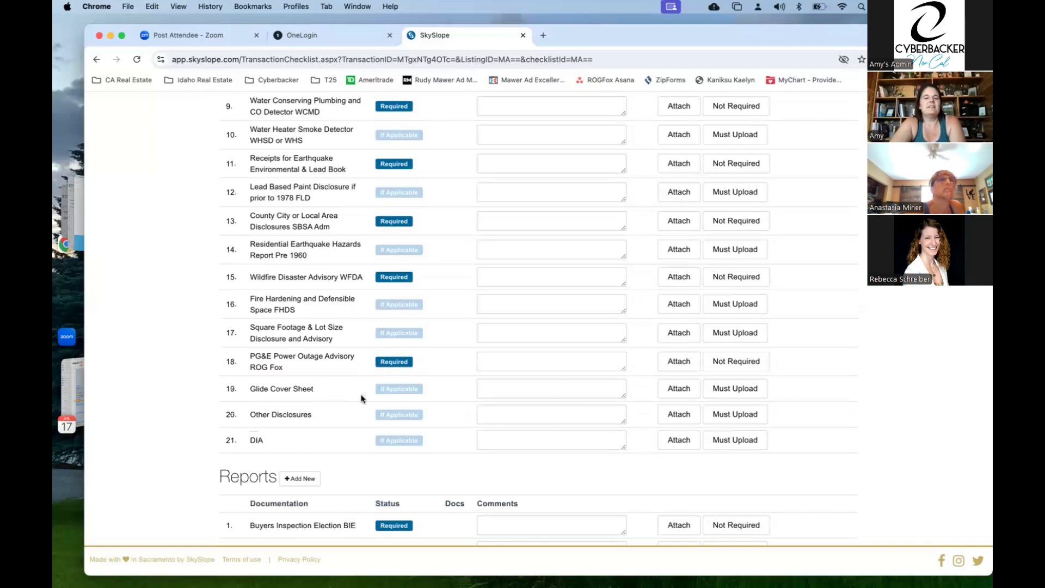
scroll(361, 397, "down", 14)
scroll(361, 398, "down", 3)
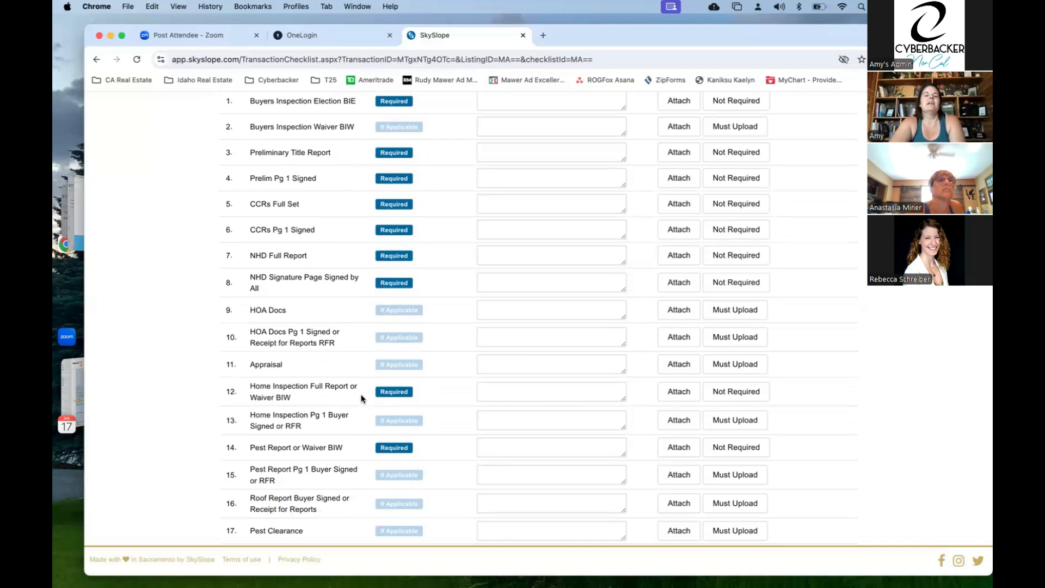
scroll(343, 428, "up", 10)
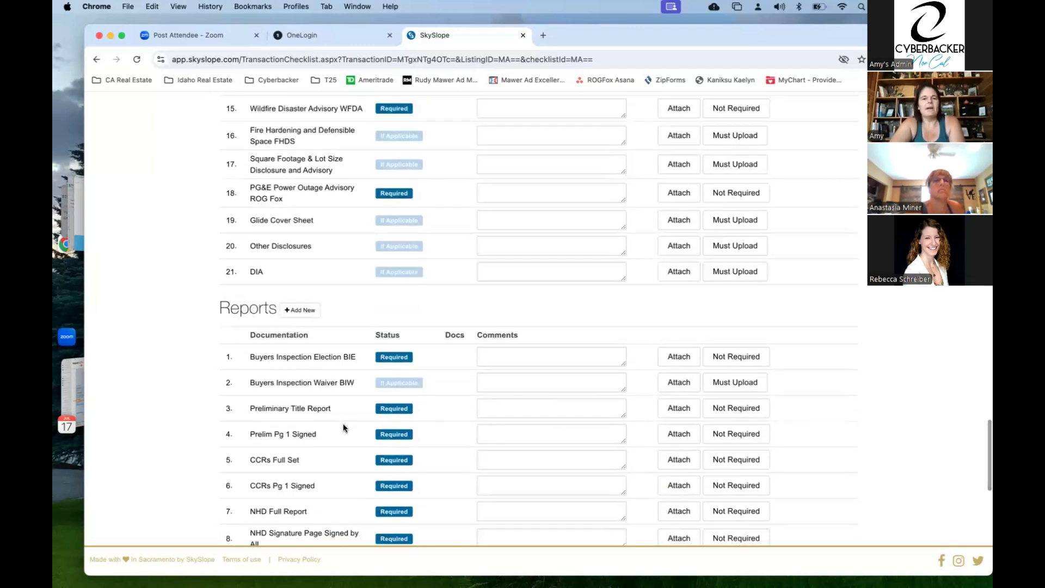
scroll(343, 428, "up", 20)
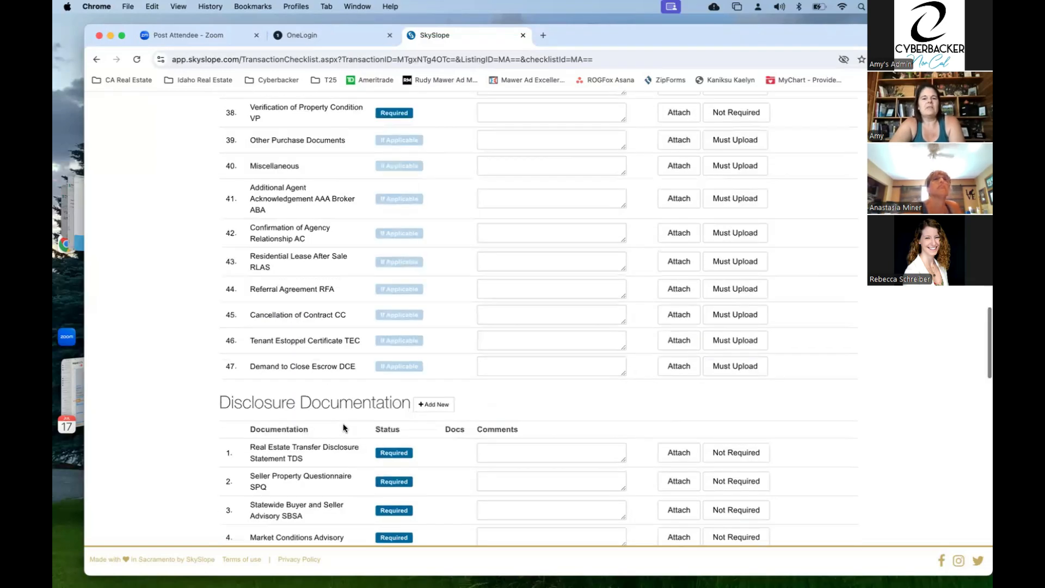
scroll(343, 428, "up", 10)
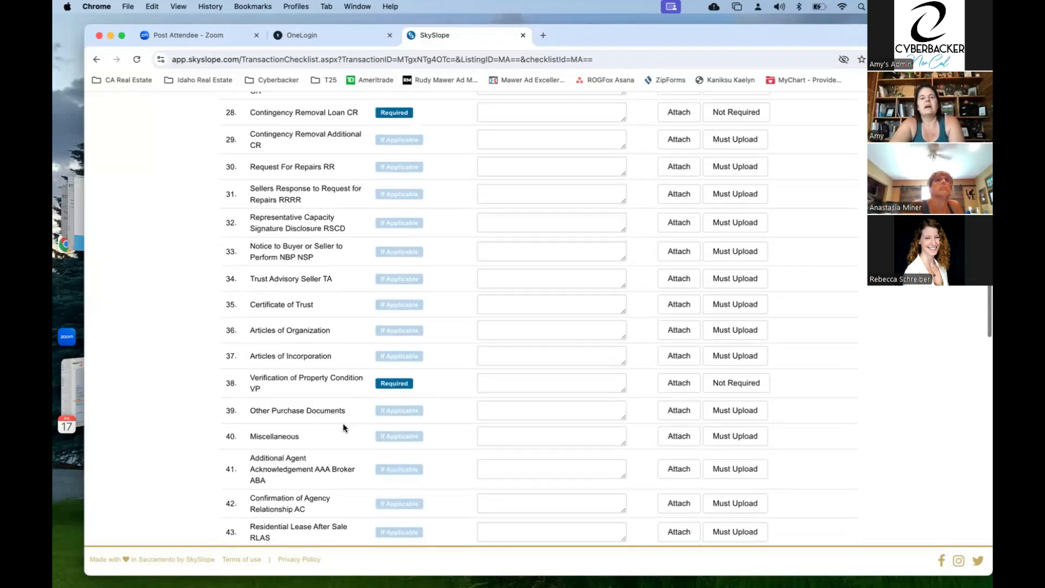
scroll(344, 428, "up", 10)
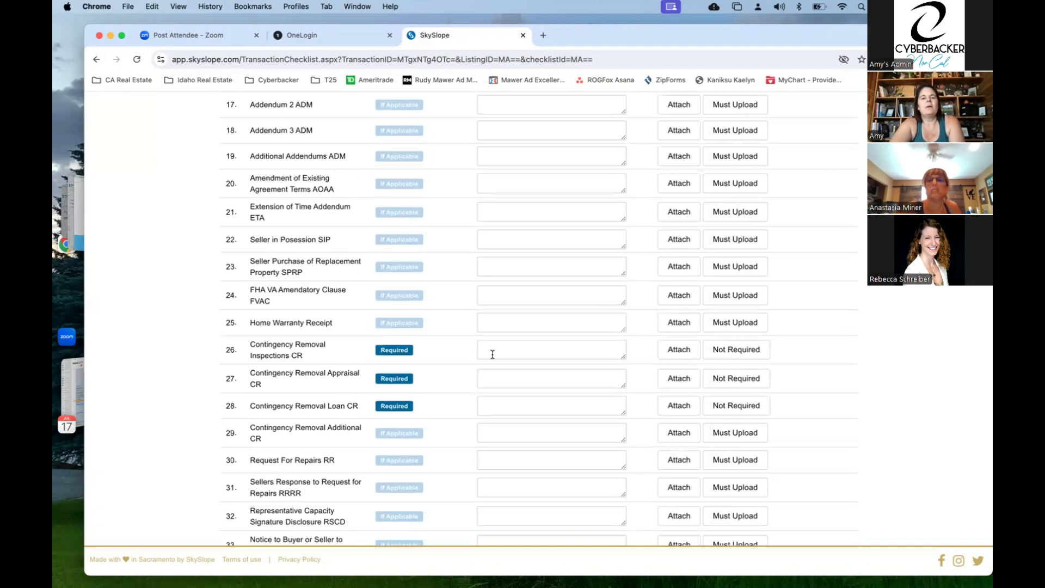
- Add the comment 'No loan contingency see RPA' to checklist row 28, Contingency Removal Loan CR
scroll(352, 463, "down", 1)
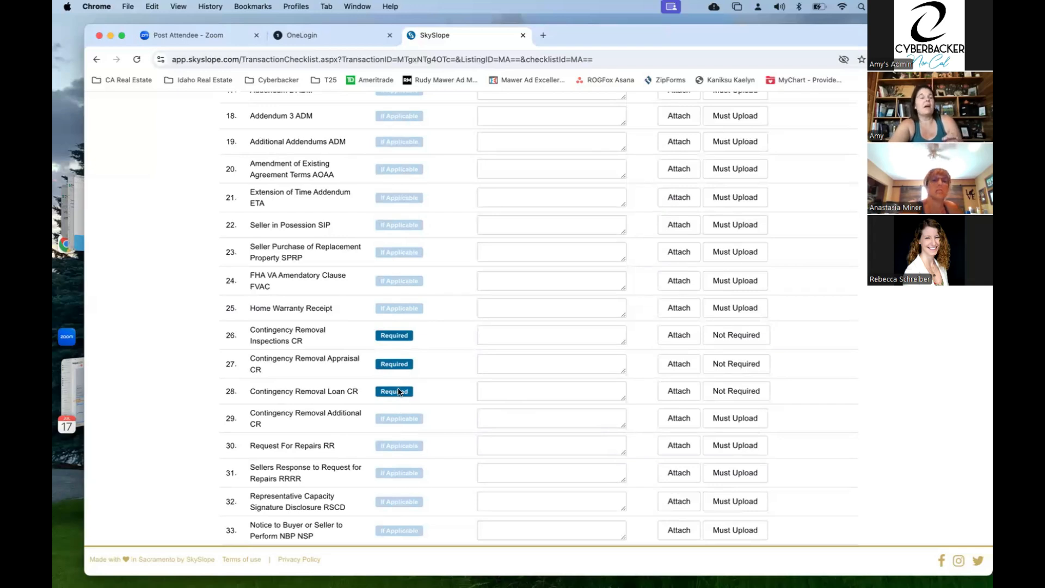
left_click(512, 391)
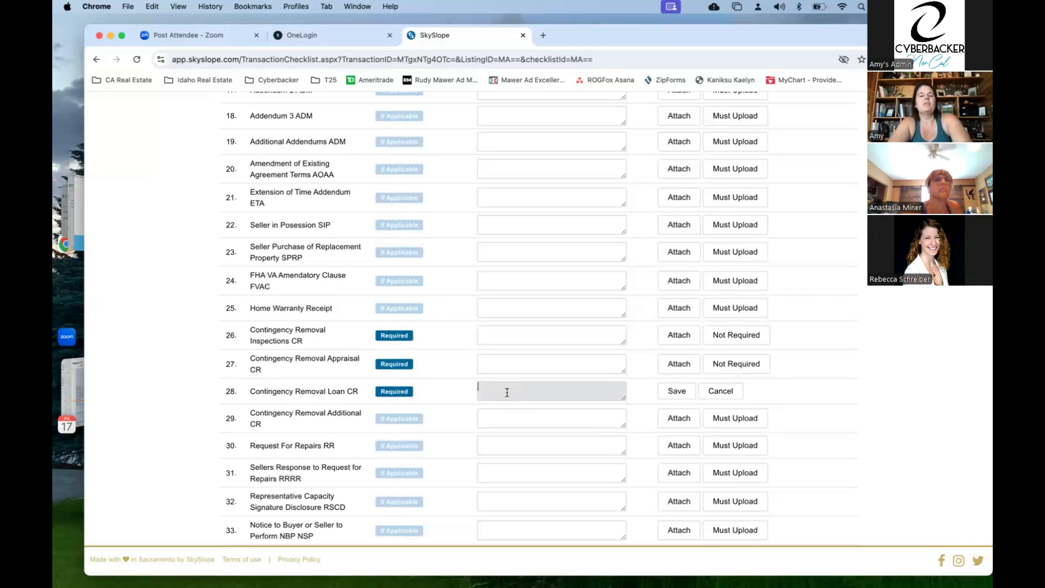
type("No")
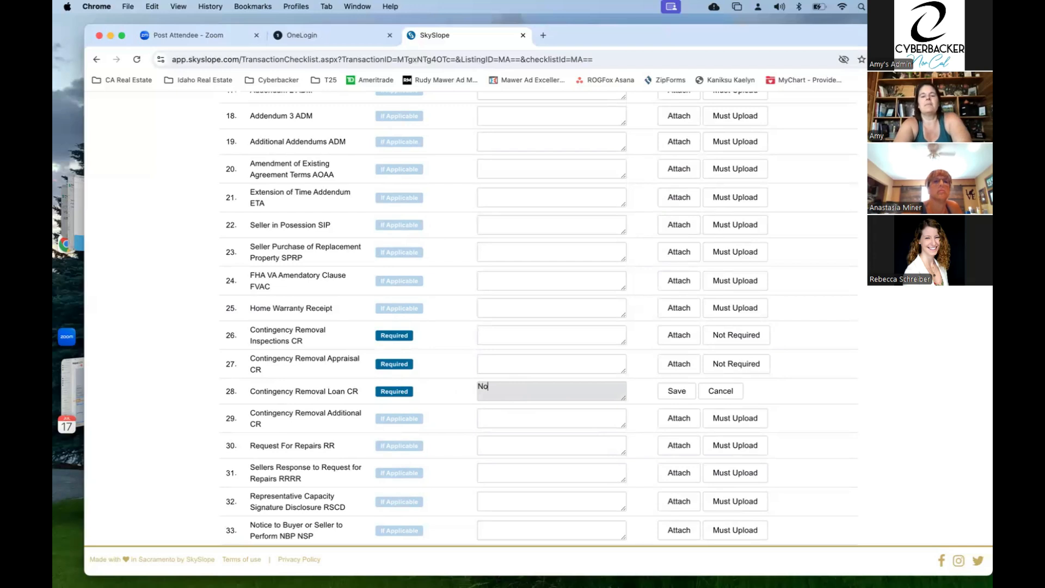
type(" loan conti")
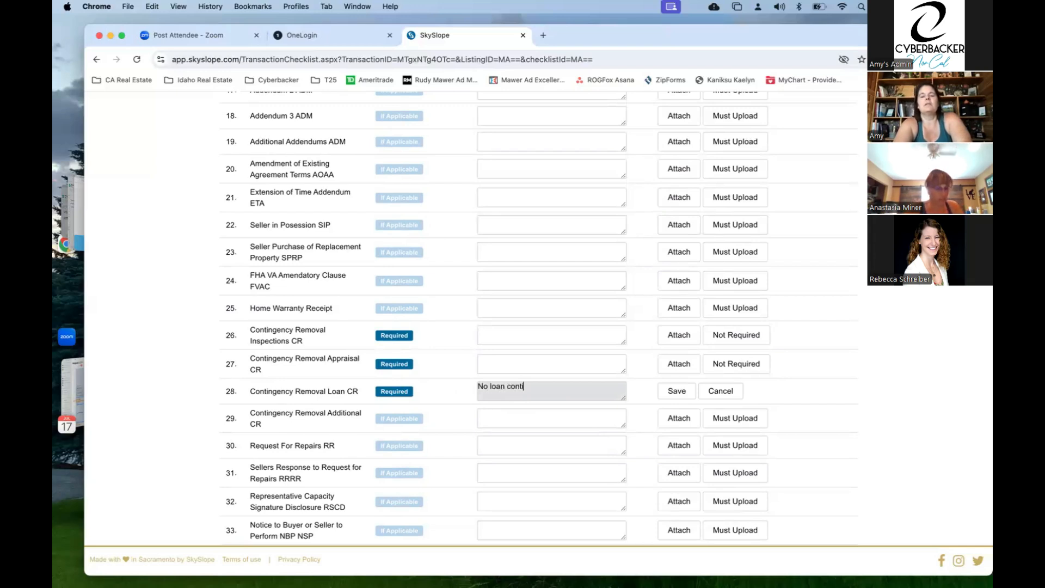
type("ngency see RPA")
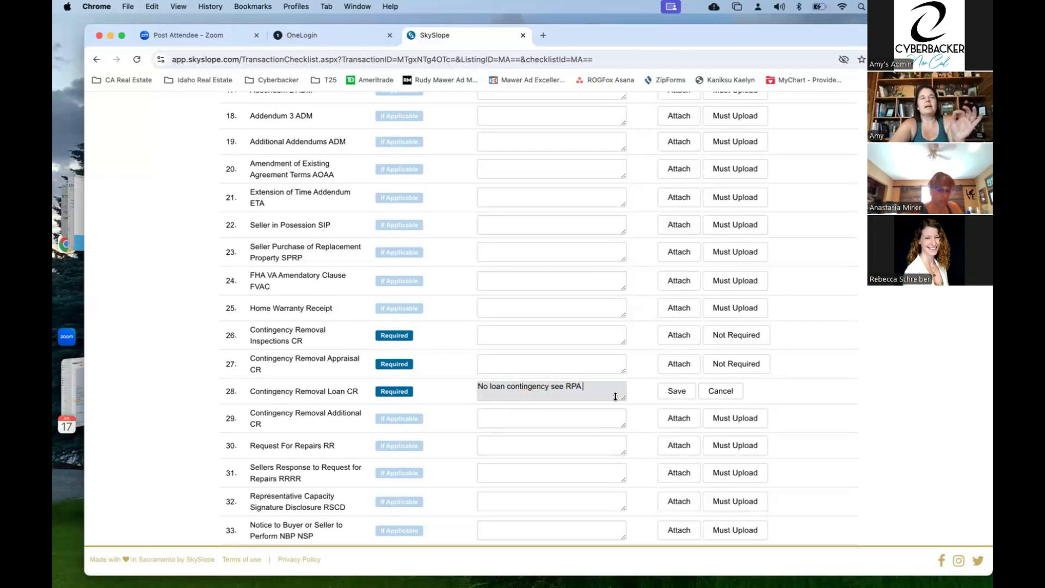
left_click(676, 396)
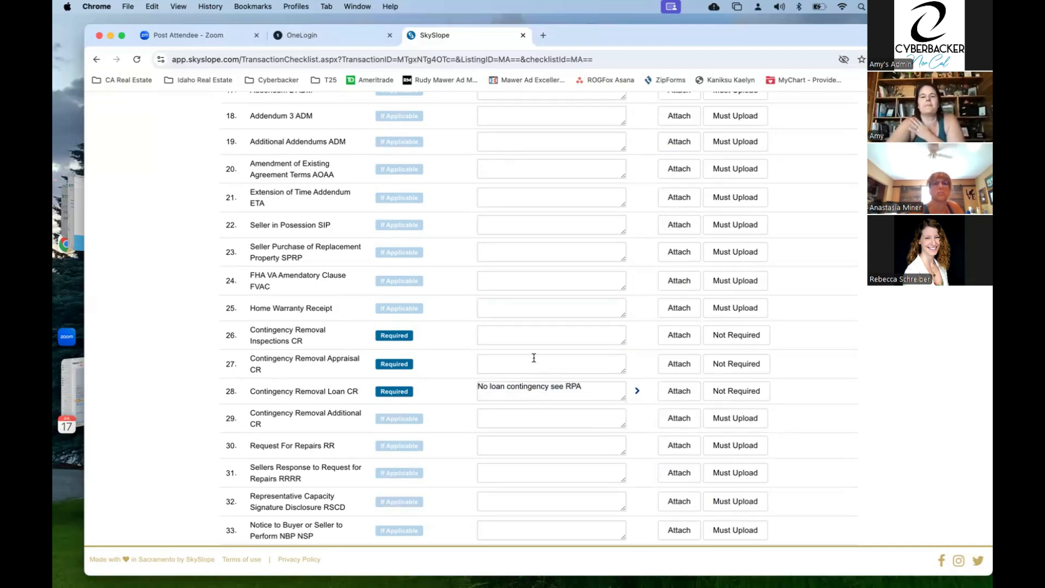
scroll(534, 358, "up", 10)
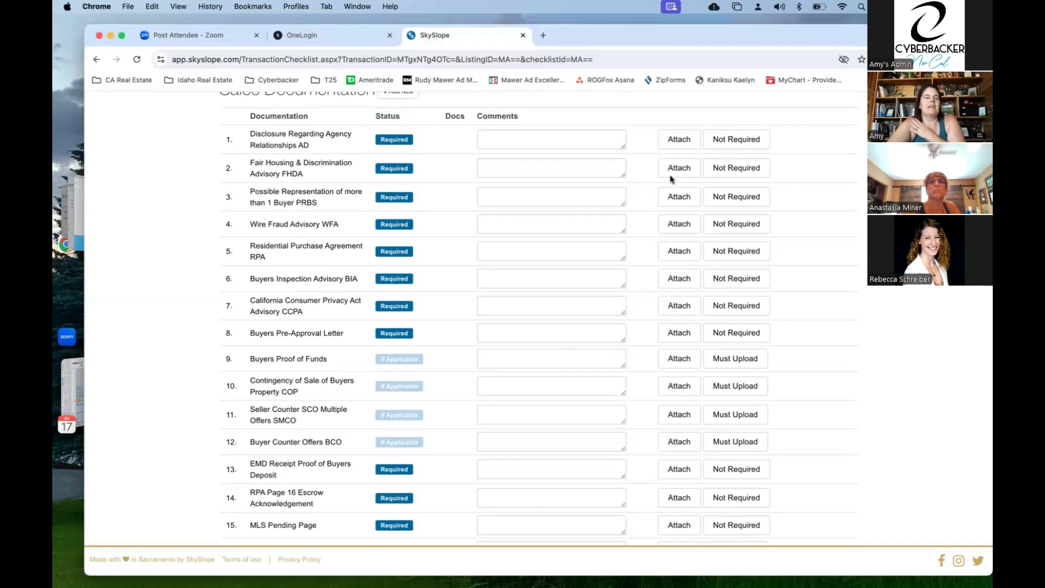
scroll(541, 351, "up", 8)
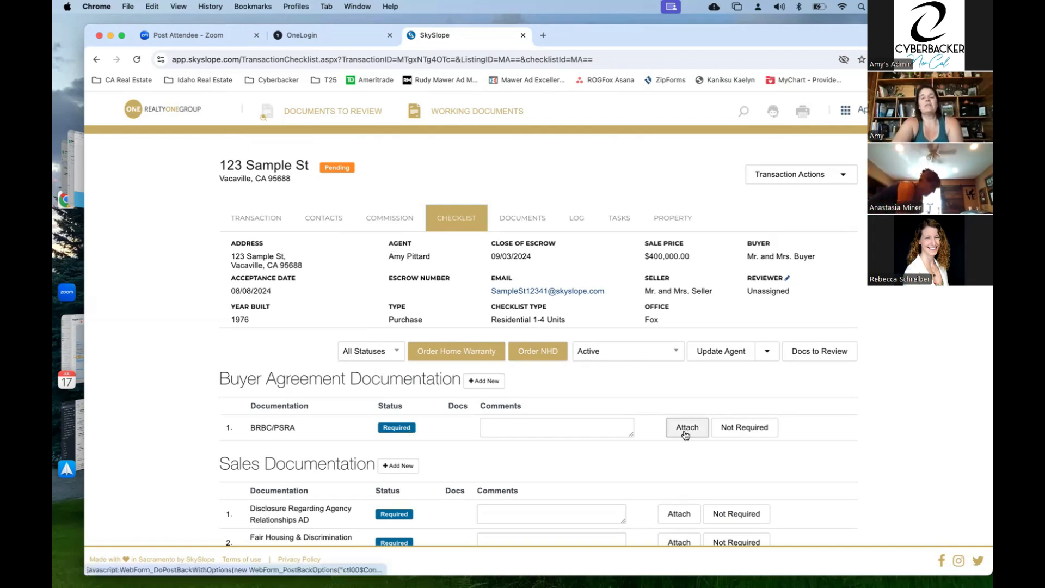
- Upload a document from the computer to the BRBC/PSRA checklist item
left_click(700, 430)
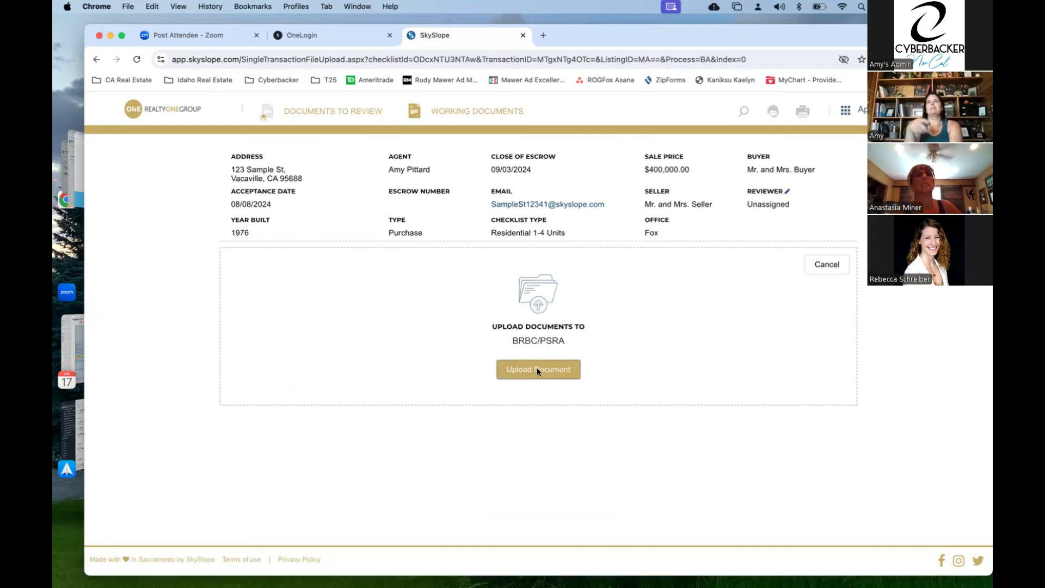
left_click(537, 370)
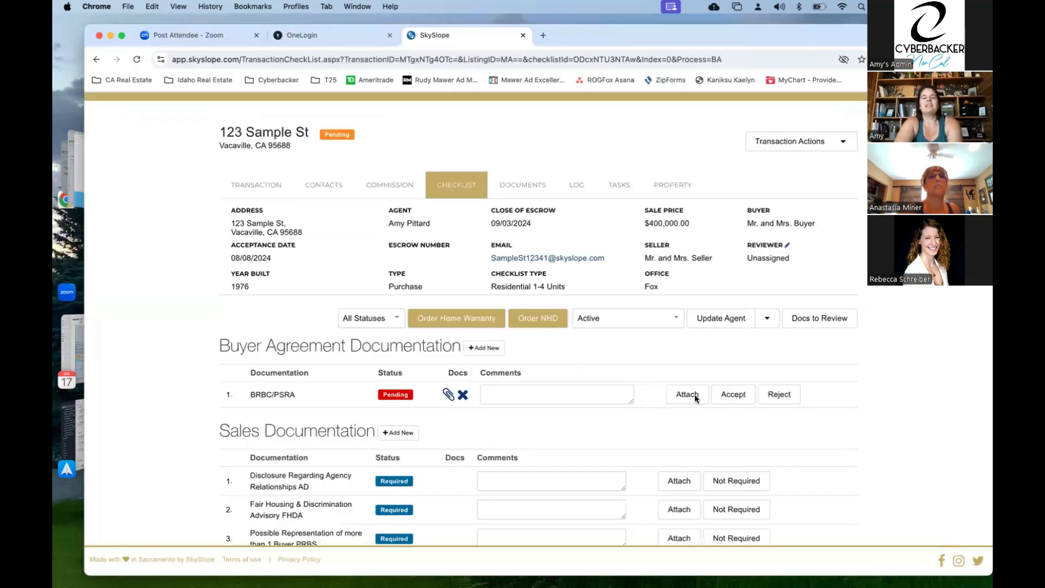
- Preview the cancellation instructions PDF attached to BRBC/PSRA, then close its tab to return to the checklist
left_click(447, 396)
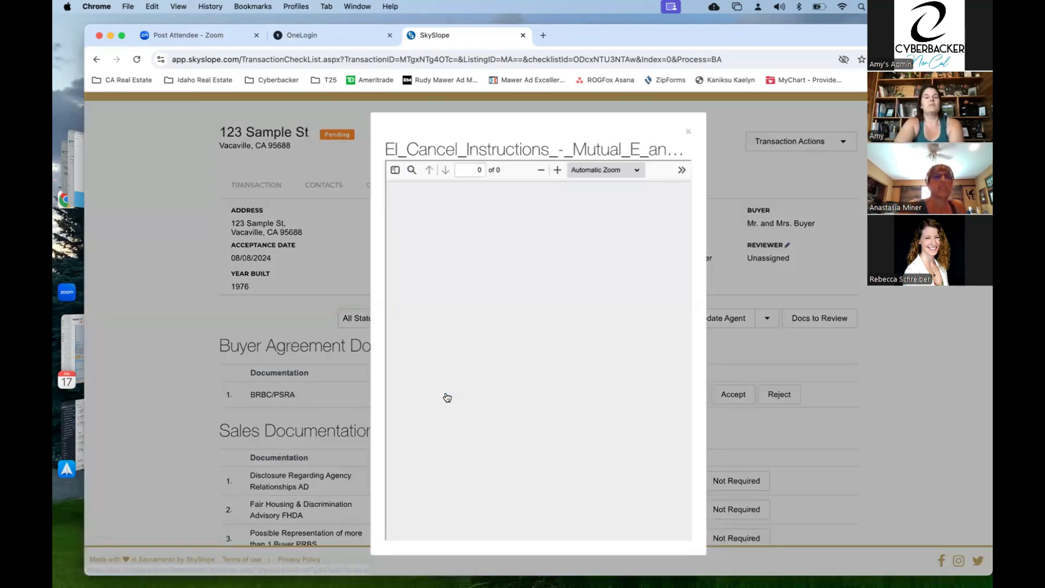
left_click(689, 134)
left_click(447, 393)
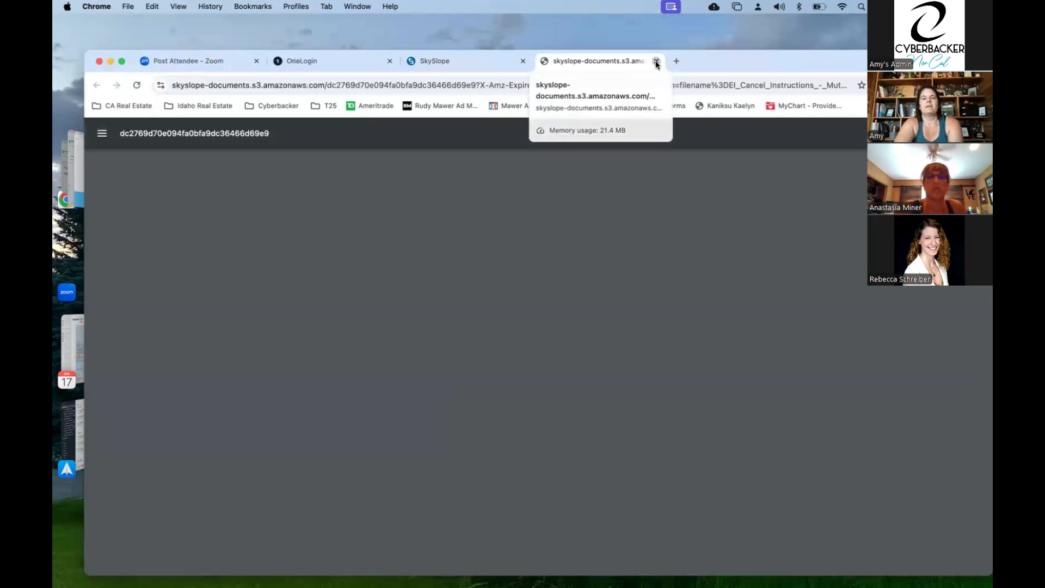
key("super+w")
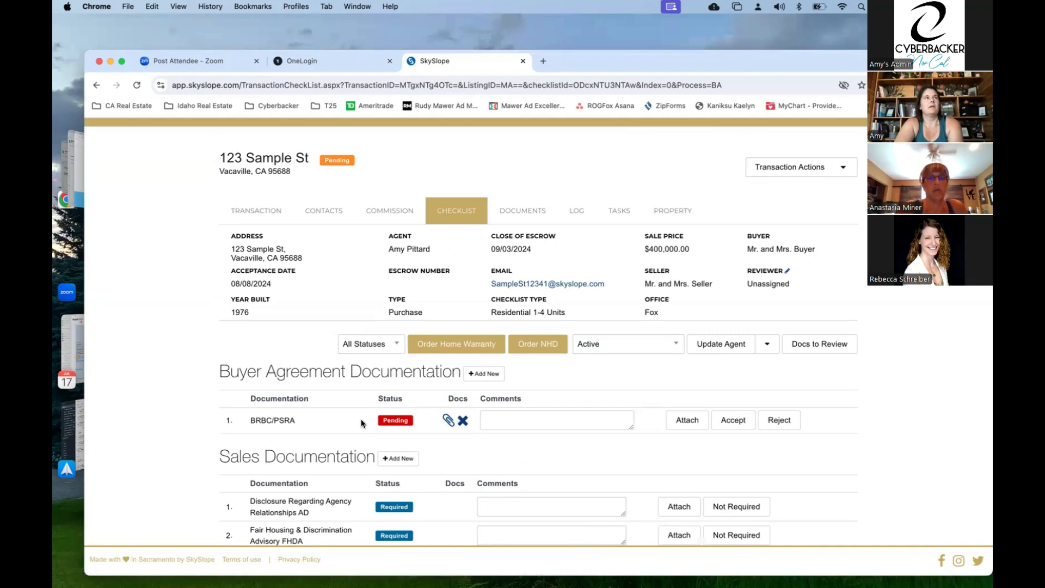
scroll(362, 423, "down", 1)
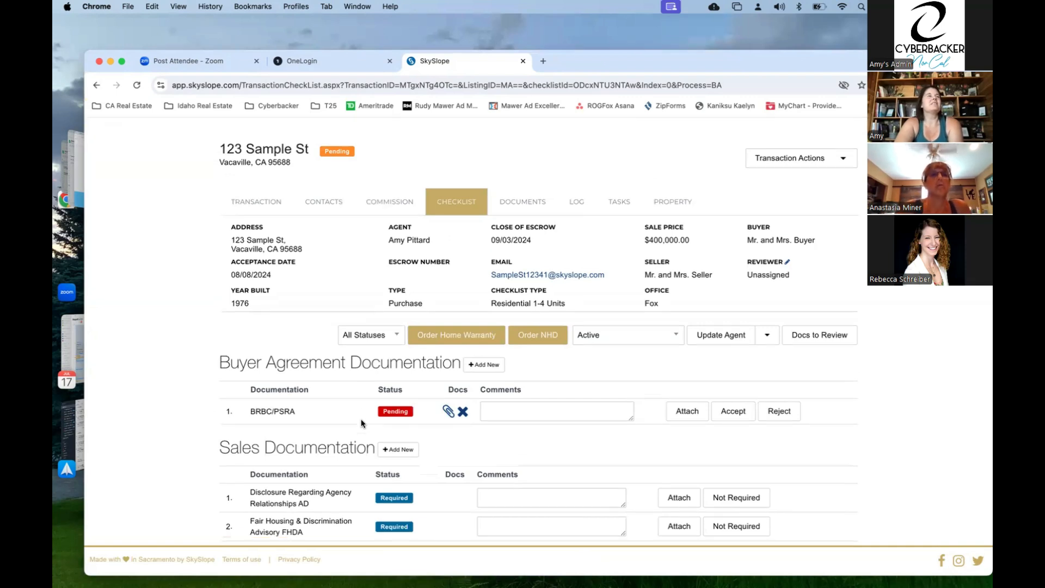
scroll(362, 423, "down", 1)
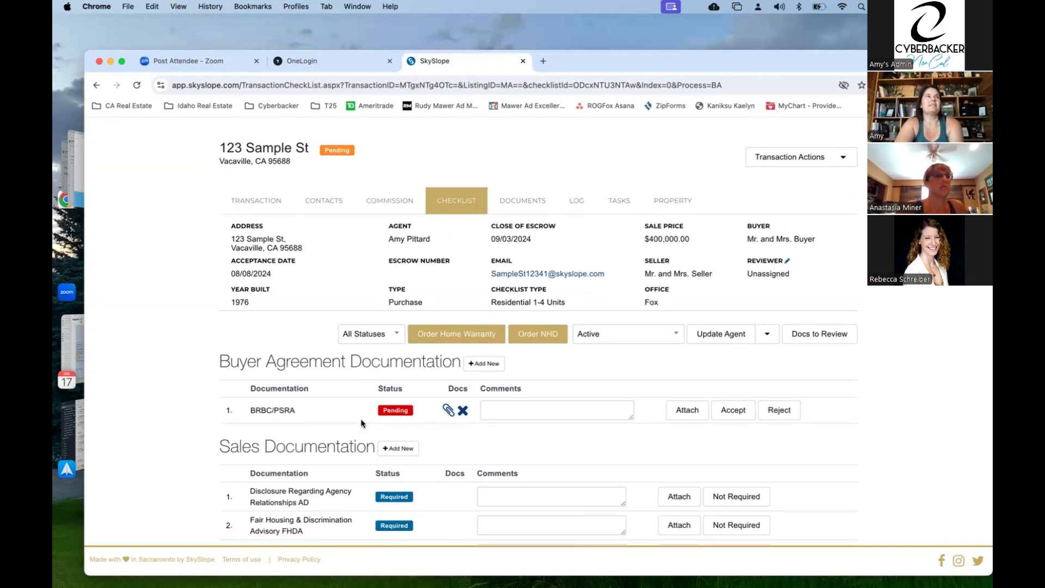
scroll(362, 423, "down", 1)
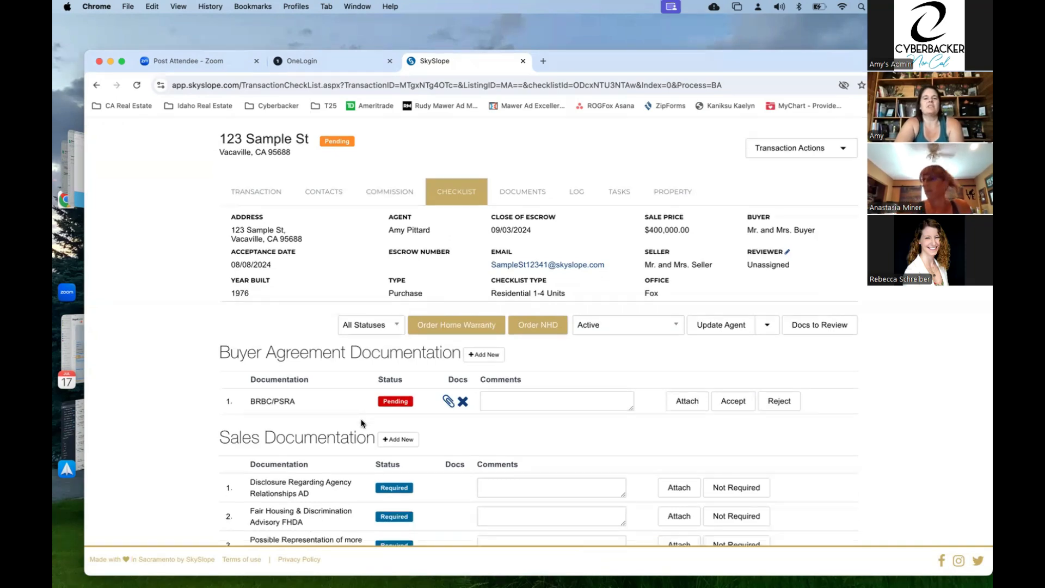
scroll(361, 423, "up", 2)
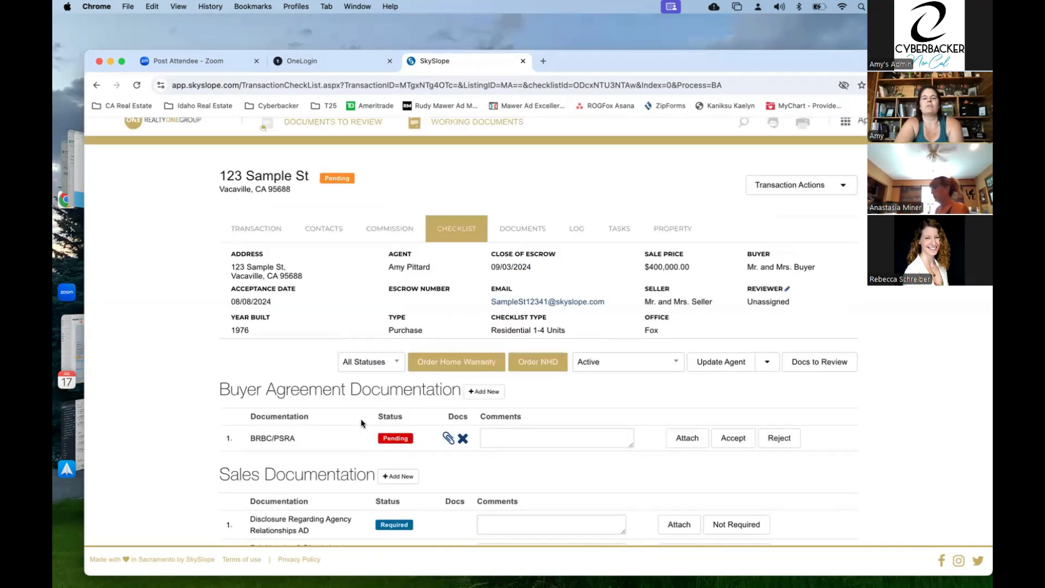
scroll(361, 423, "down", 5)
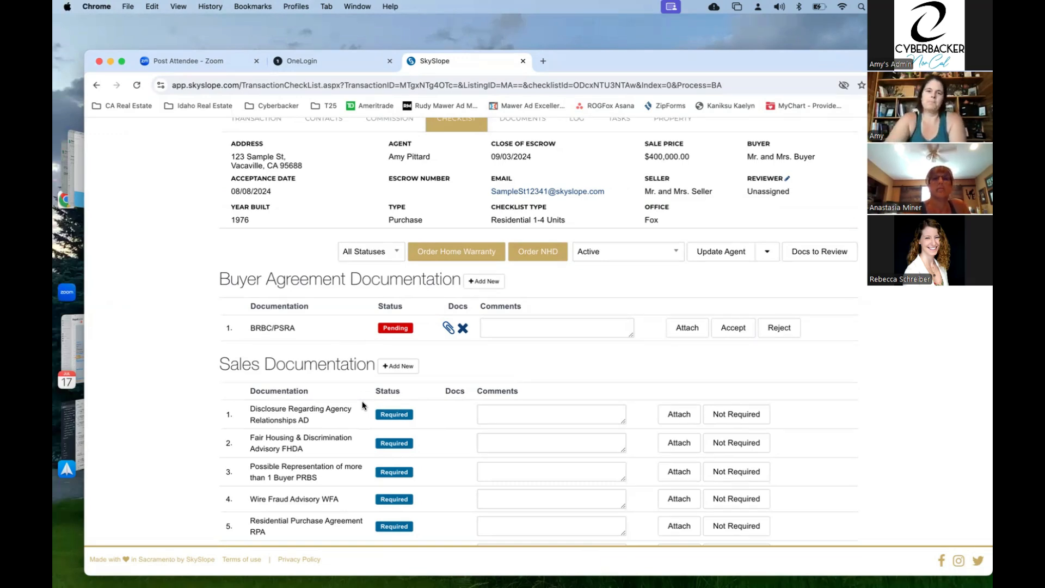
scroll(397, 344, "down", 1)
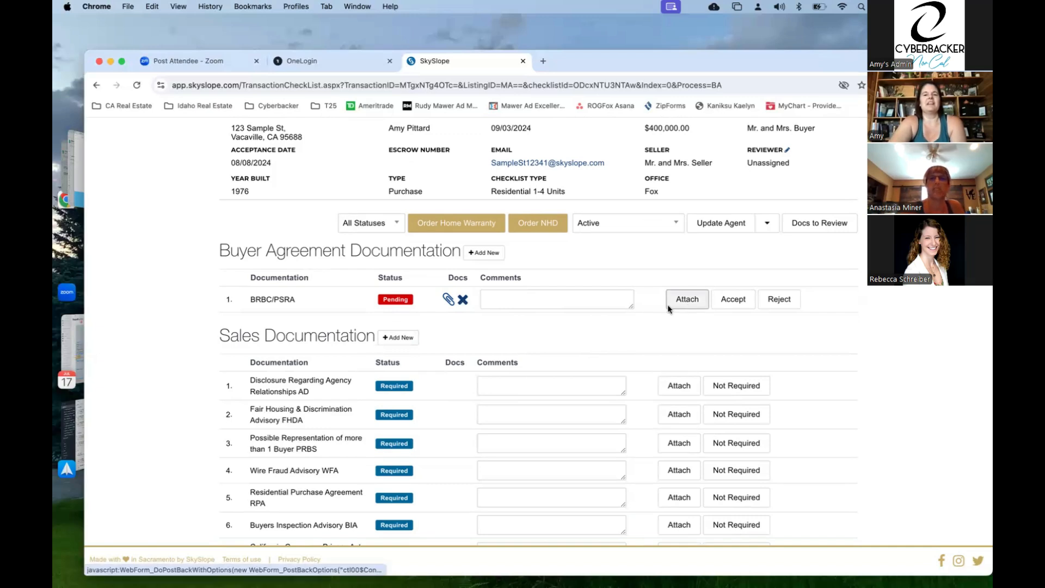
scroll(667, 305, "up", 3)
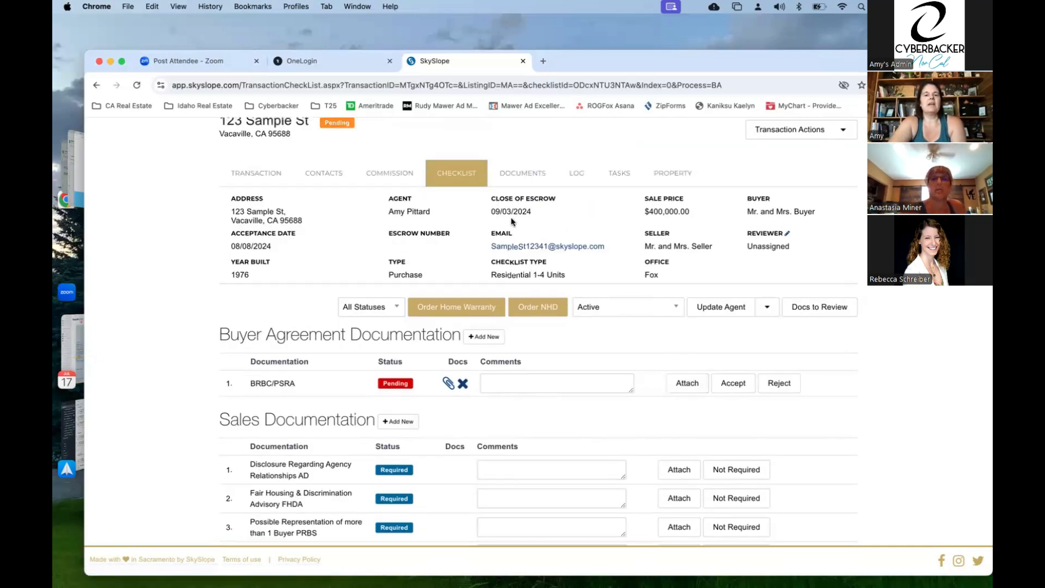
- Show the transaction's Documents list and dismiss the 'Split your documents' announcement
left_click(526, 174)
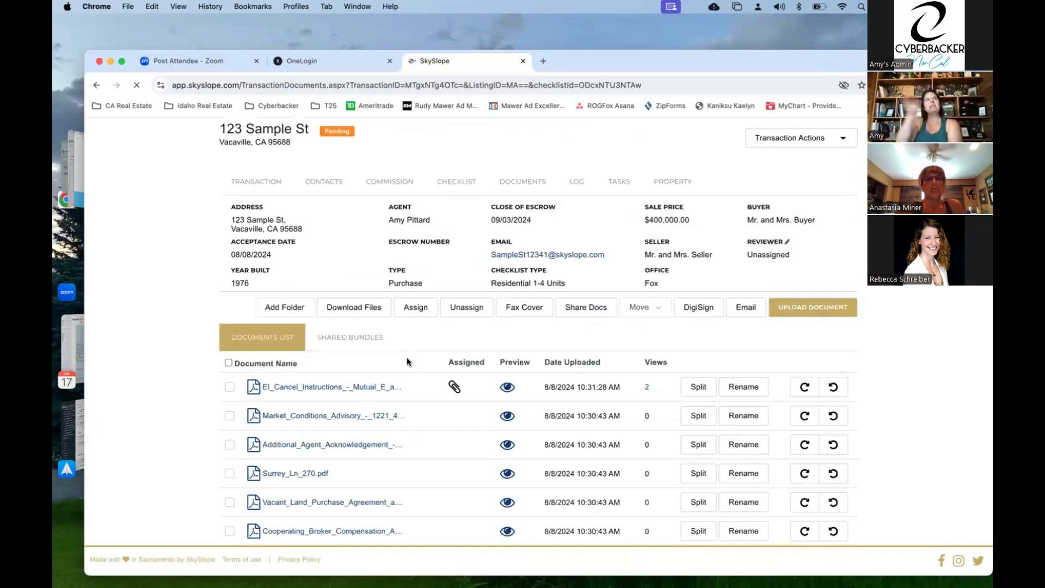
scroll(408, 359, "down", 3)
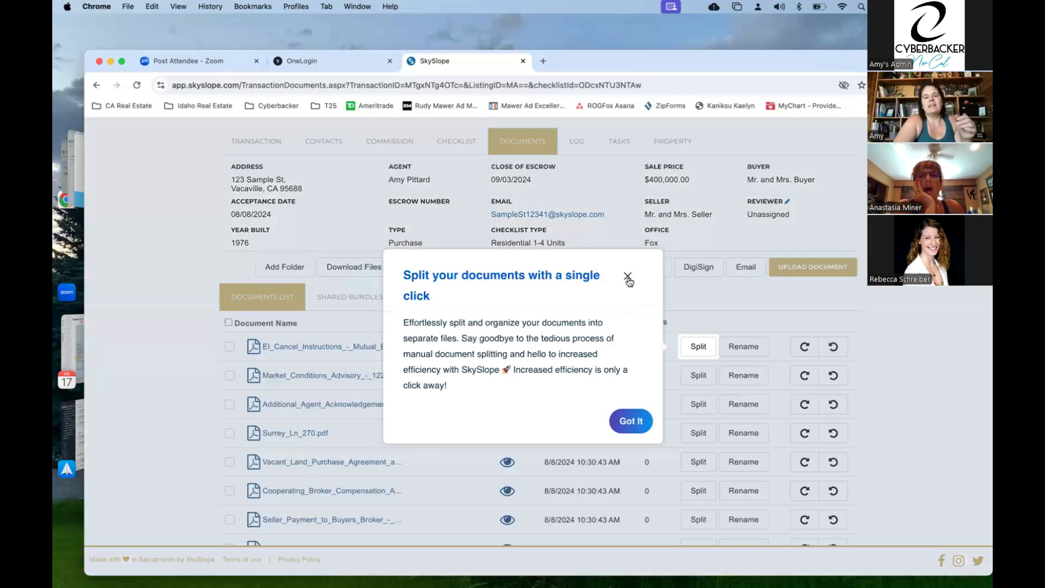
left_click(628, 277)
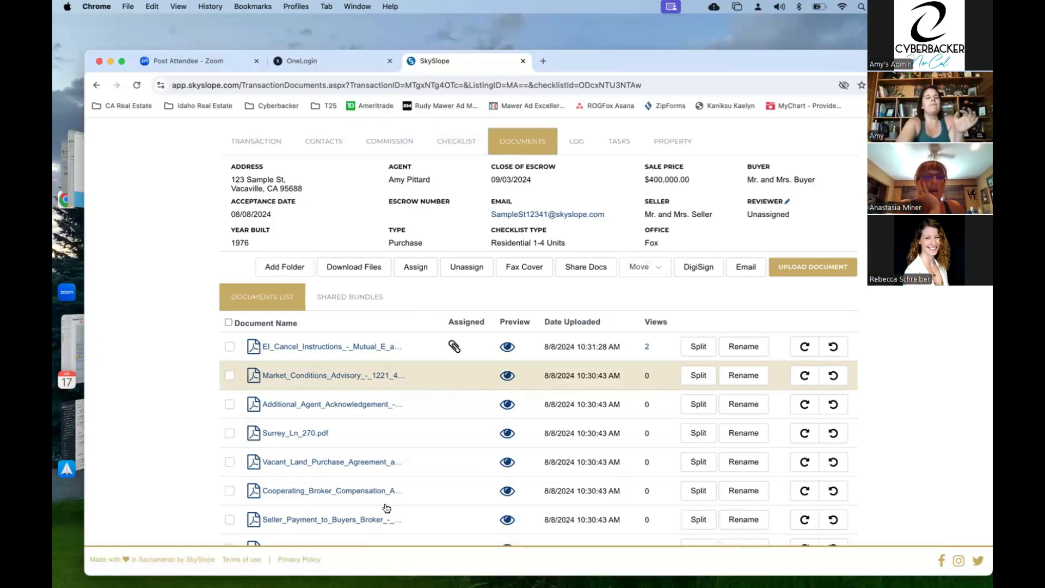
- Review the Documents List, with EI Cancel Instructions assigned to BRBC/PSRA and the rest unassigned
scroll(386, 508, "down", 3)
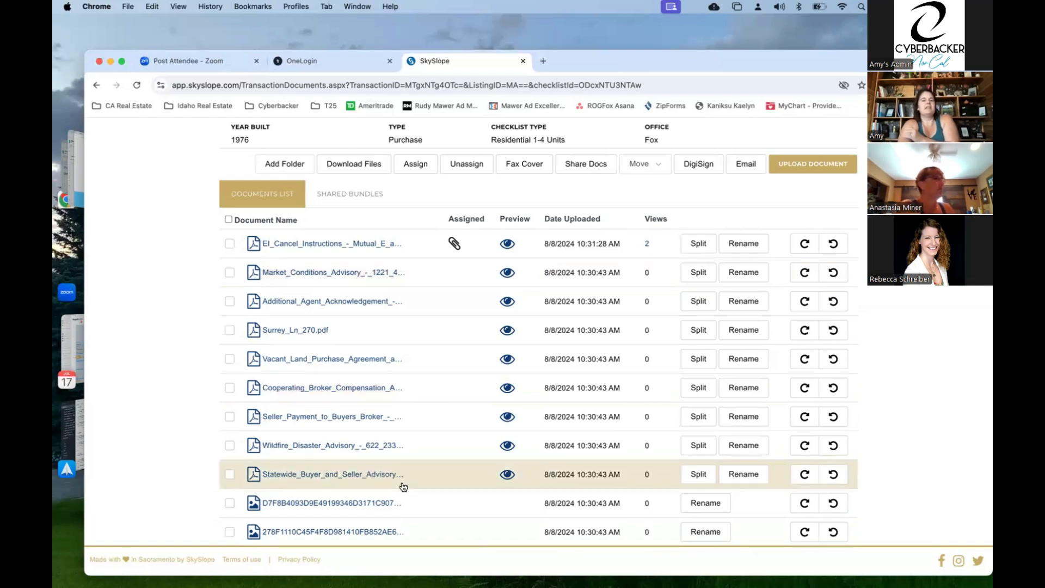
scroll(403, 487, "down", 1)
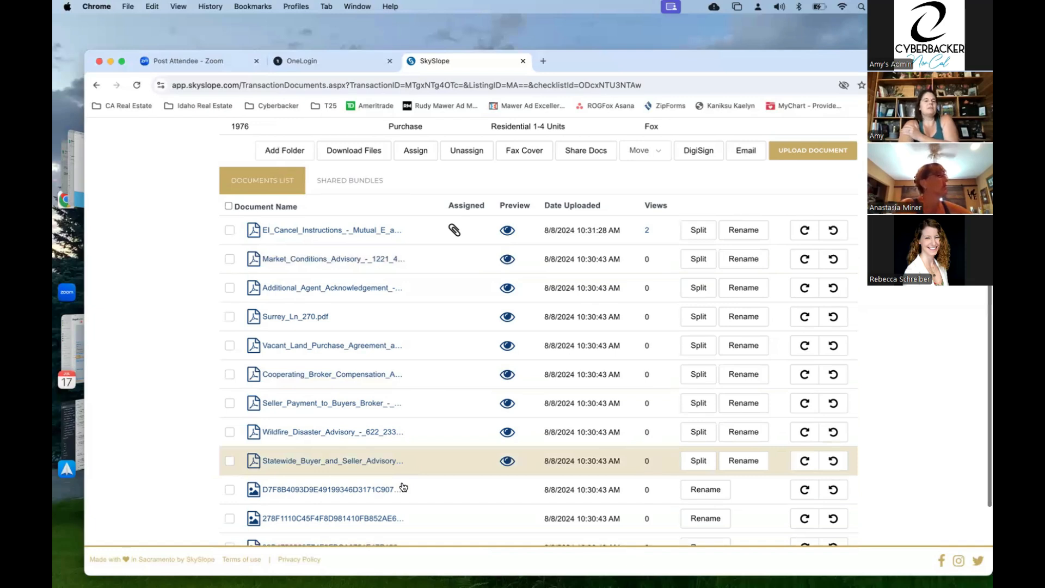
scroll(408, 419, "down", 3)
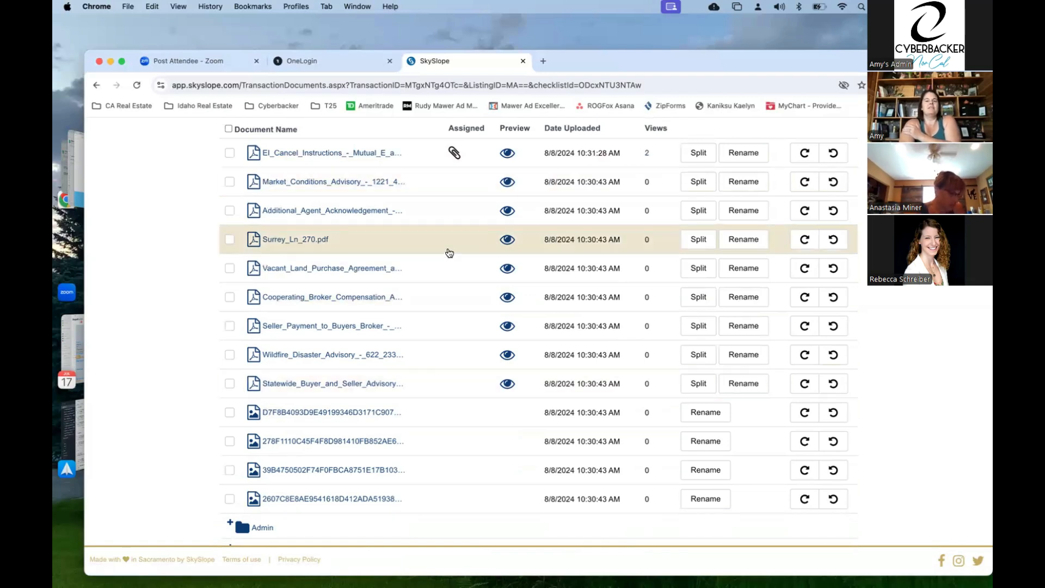
scroll(449, 253, "up", 1)
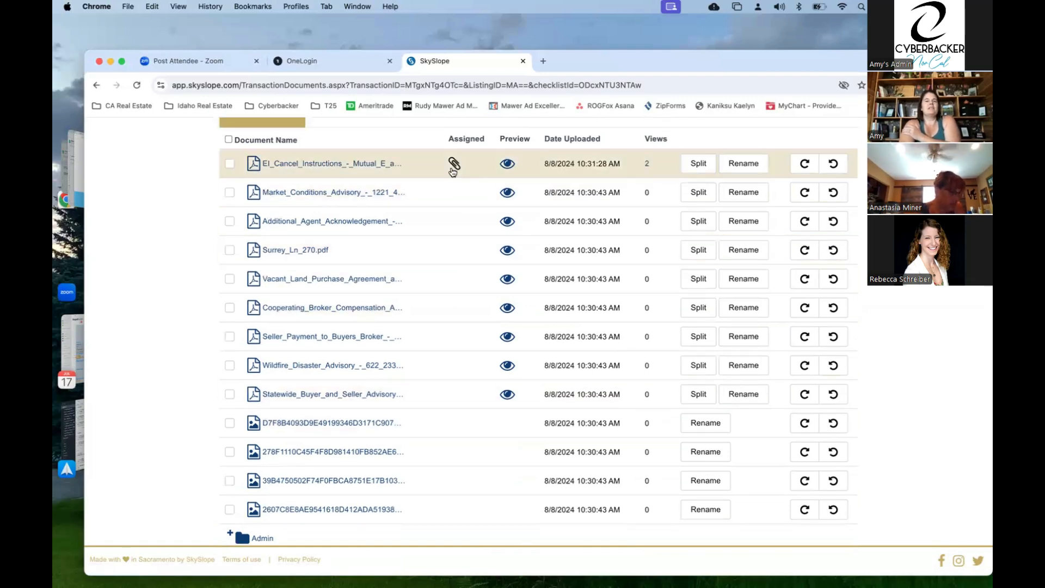
mouse_move(456, 163)
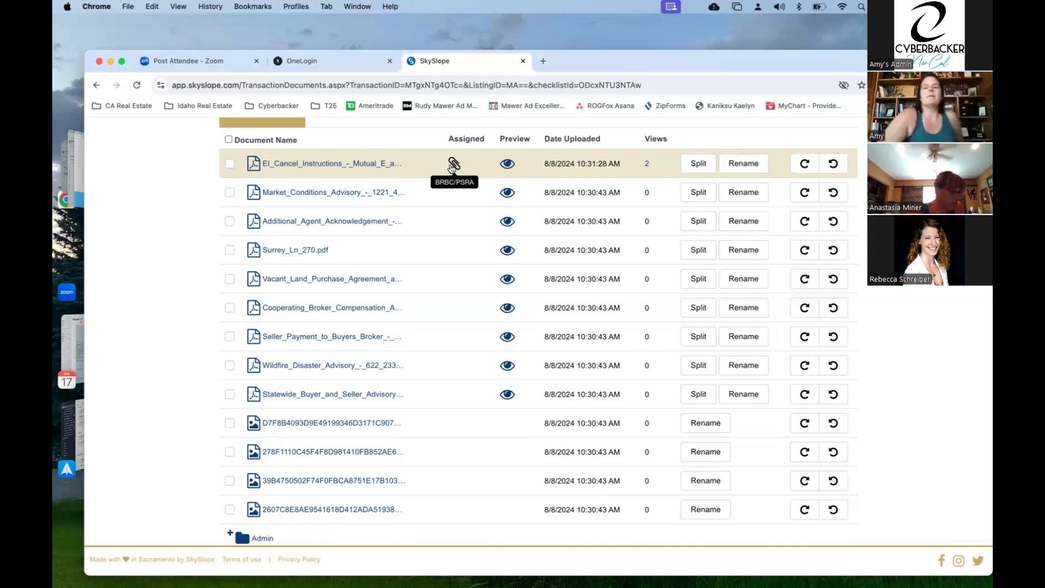
scroll(440, 201, "up", 2)
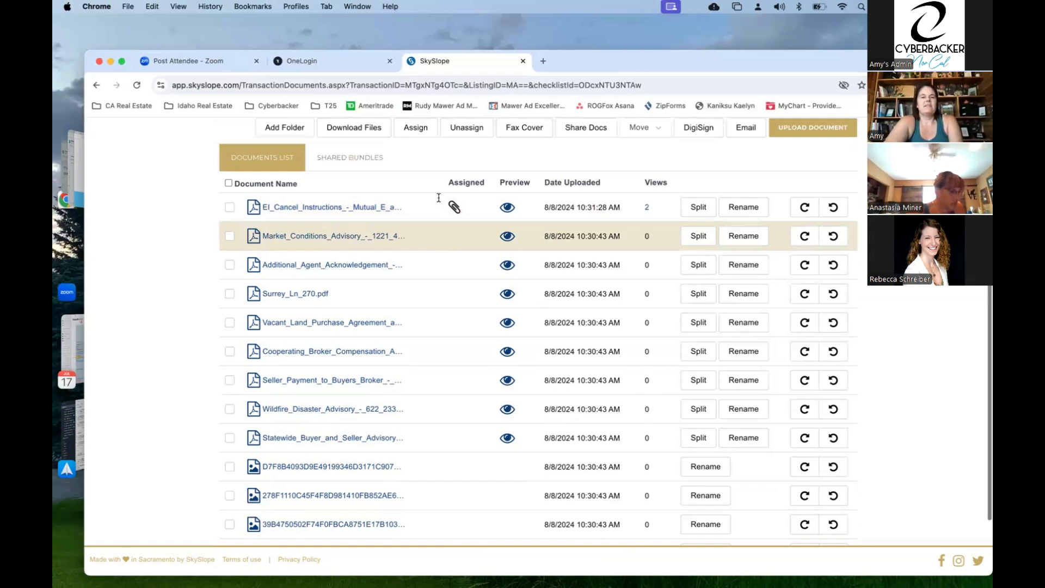
scroll(439, 202, "up", 3)
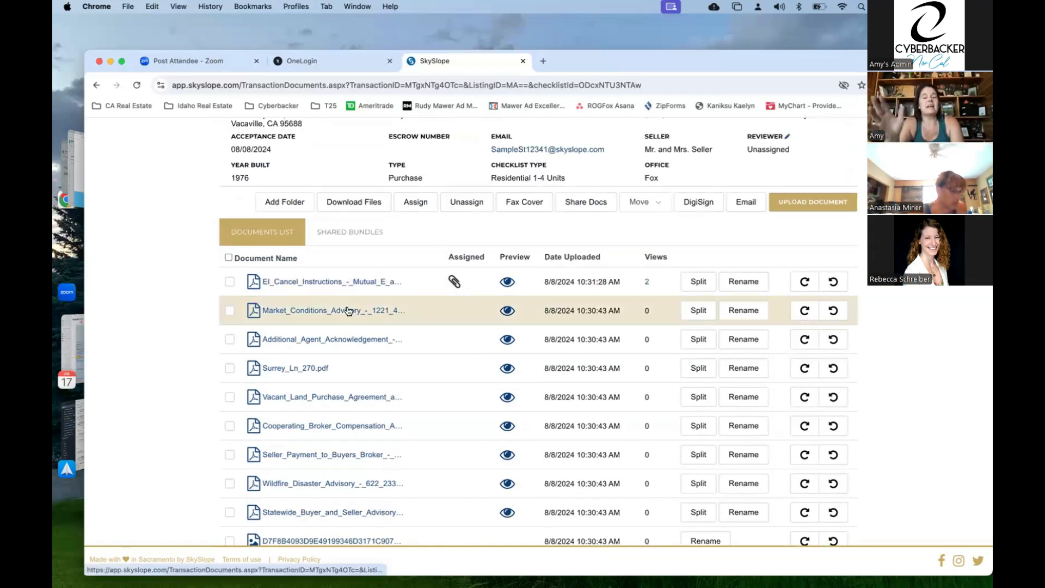
- Assign MARKET_CONDITIONS_ADVISORY_-_1221_430.PDF to the Market Conditions Advisory item, found by searching 'mark'
left_click(230, 313)
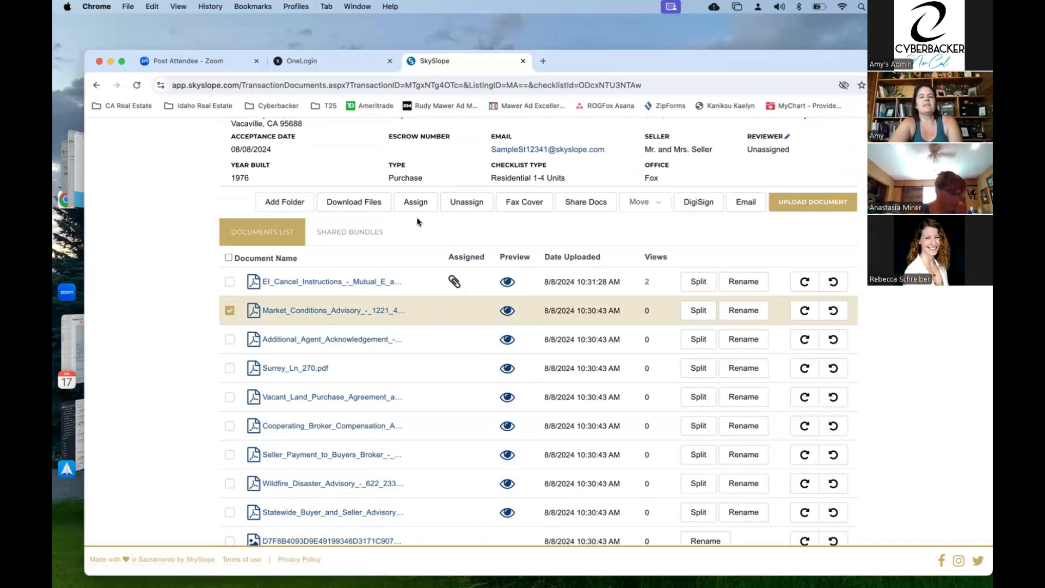
left_click(414, 203)
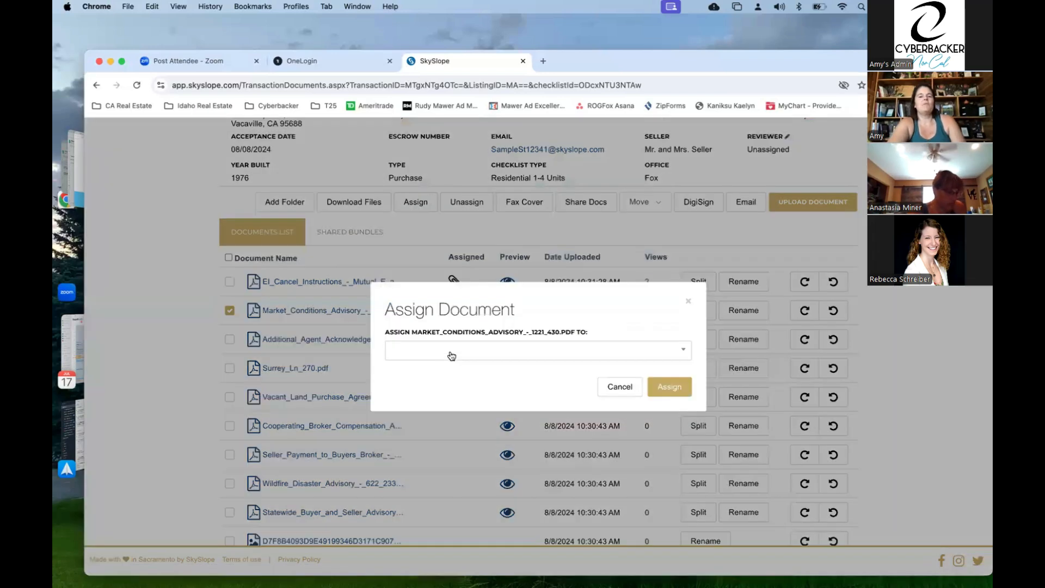
left_click(451, 356)
type("ma")
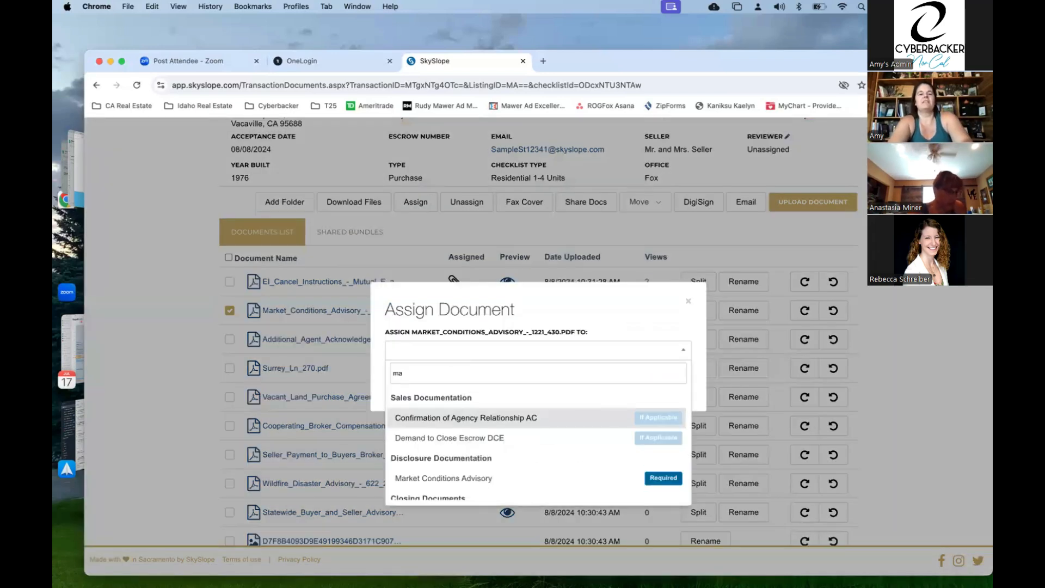
key("BackSpace")
type("ca")
key("BackSpace")
key("BackSpace")
type("a")
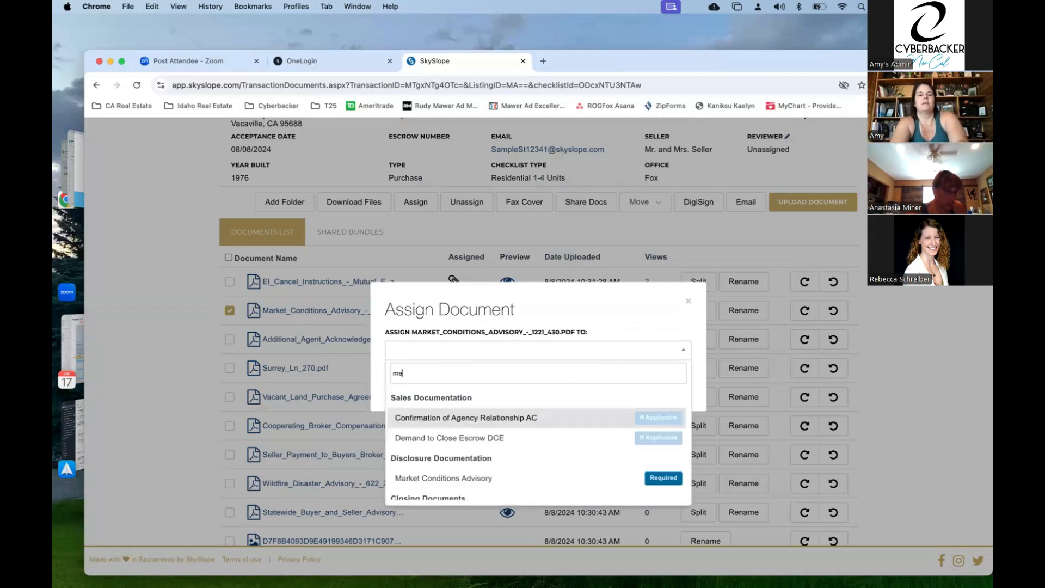
type("re")
key("BackSpace")
type("k")
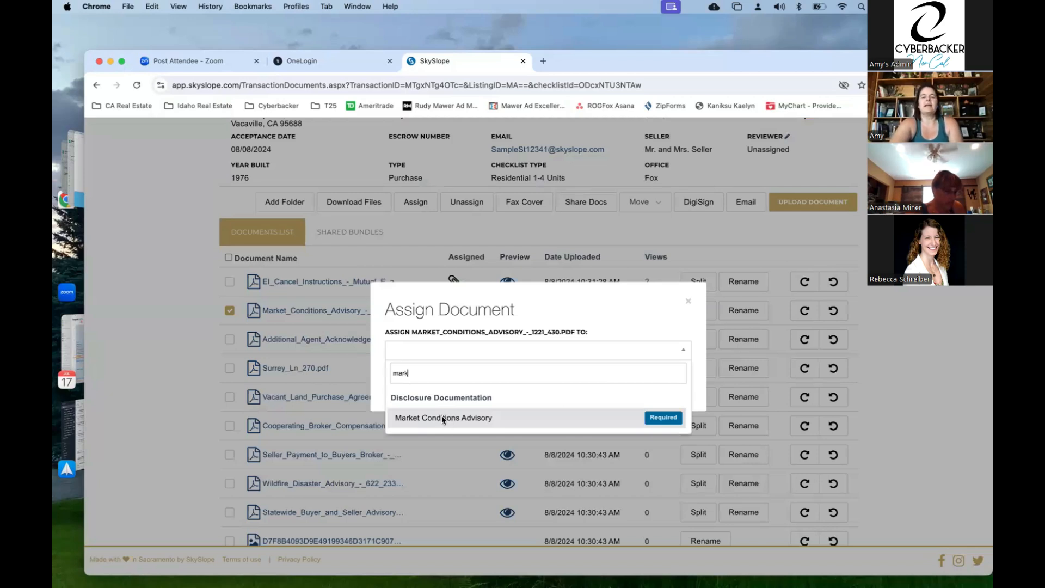
left_click(612, 417)
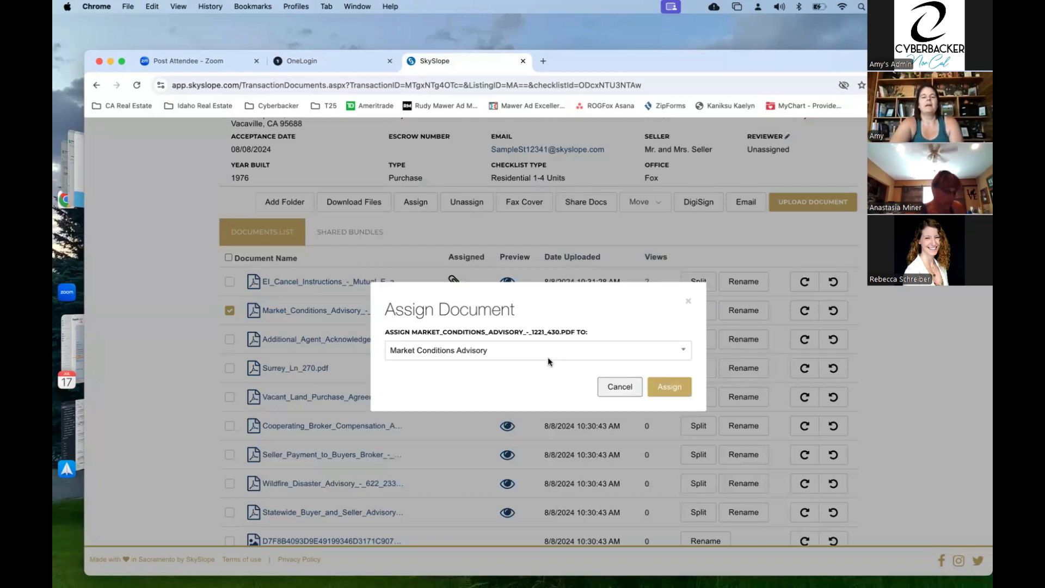
left_click(666, 392)
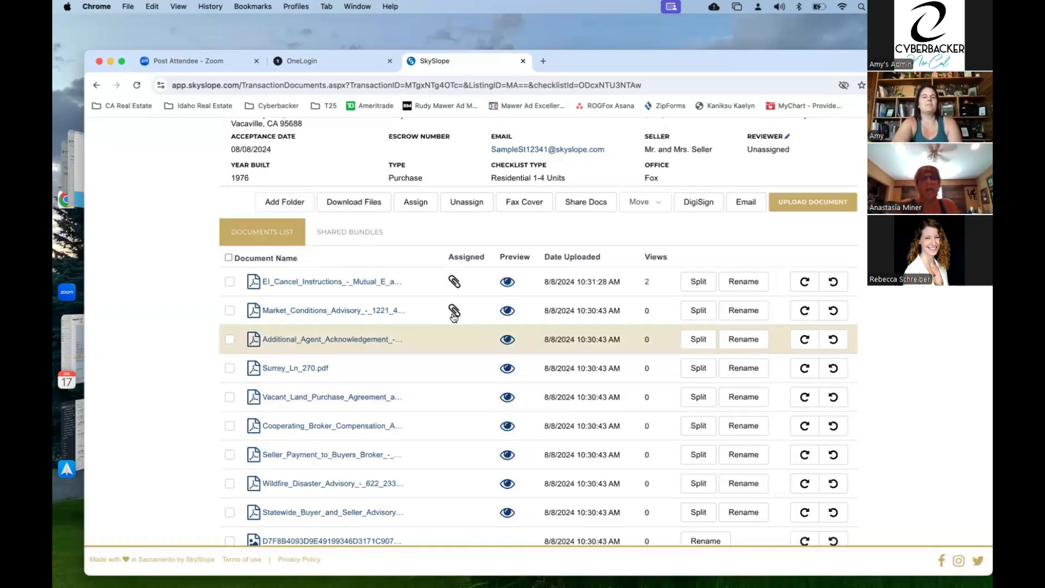
scroll(462, 204, "up", 3)
- Verify on the checklist that Market Conditions Advisory is Pending with its document attached, then reload the Documents list
left_click(463, 204)
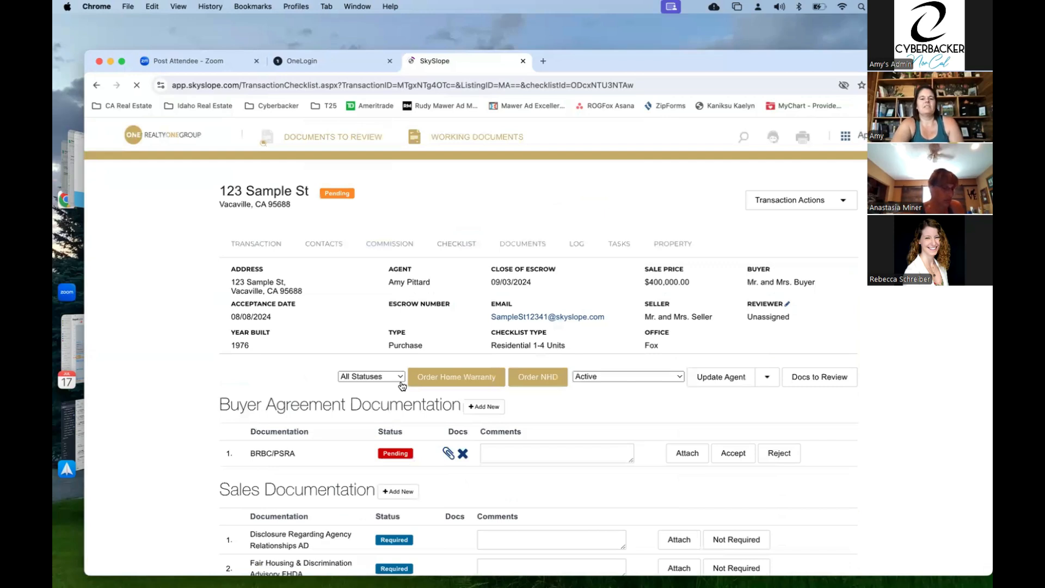
scroll(402, 386, "down", 20)
scroll(402, 386, "down", 6)
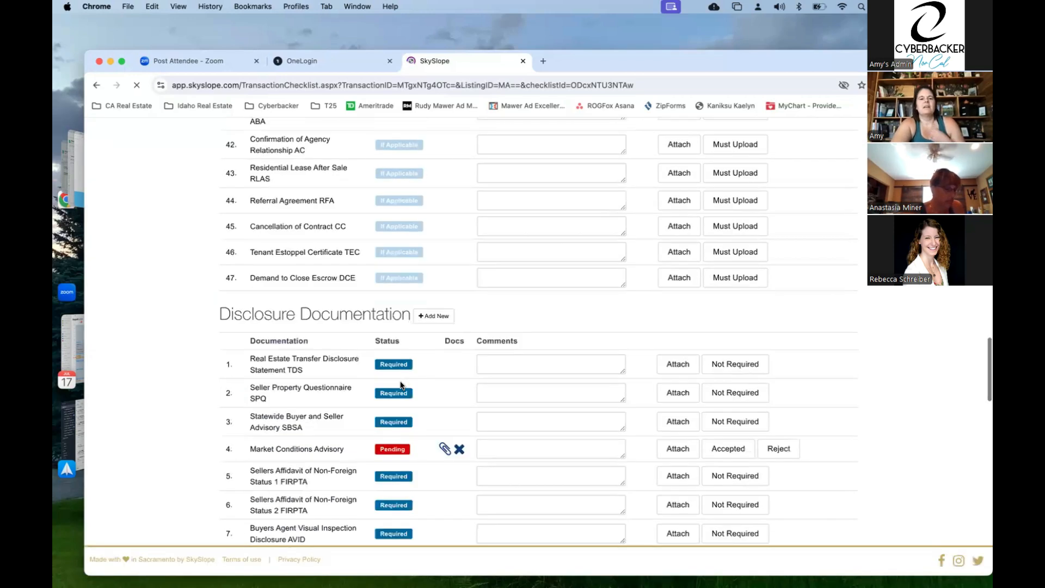
scroll(377, 340, "down", 2)
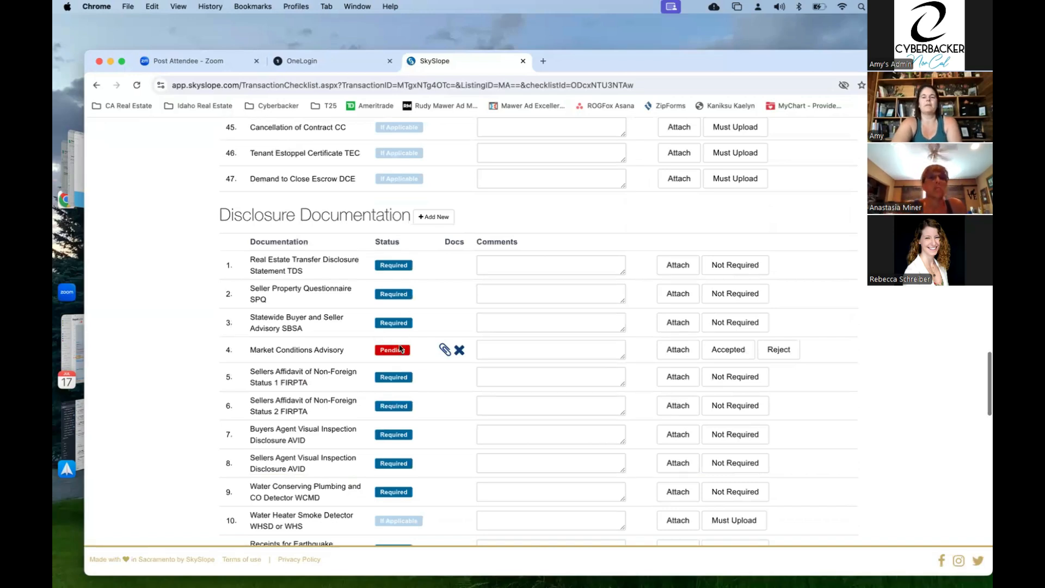
scroll(400, 349, "up", 15)
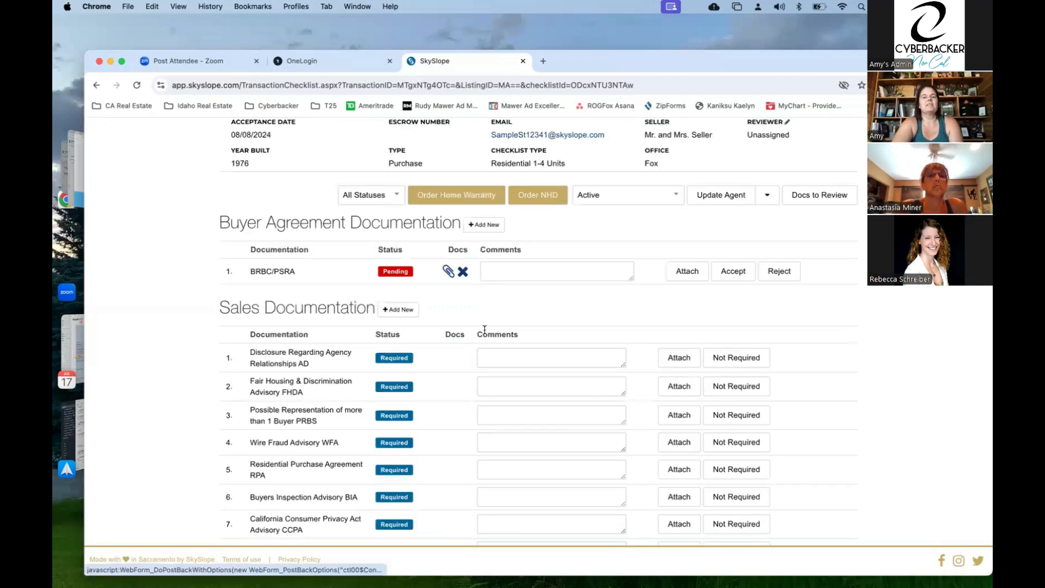
scroll(485, 329, "up", 4)
left_click(514, 240)
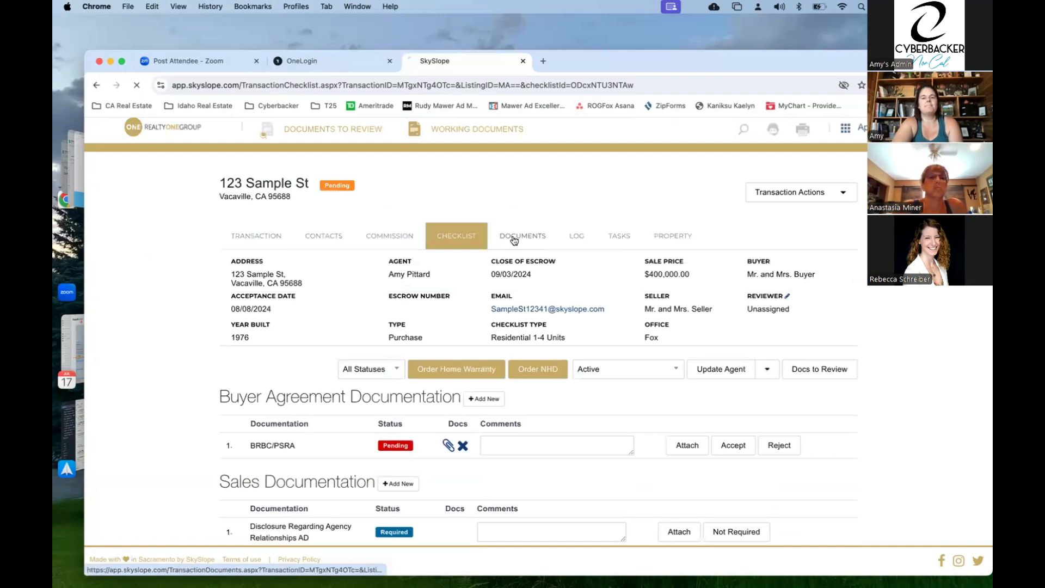
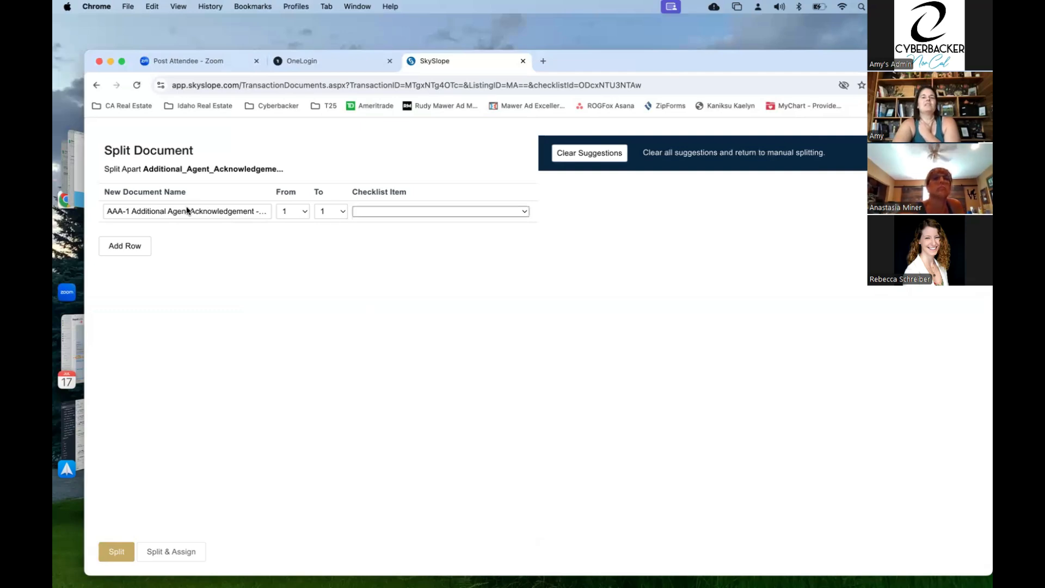
- Match the Additional Agent Acknowledgement to its checklist item and split it off
left_click(413, 211)
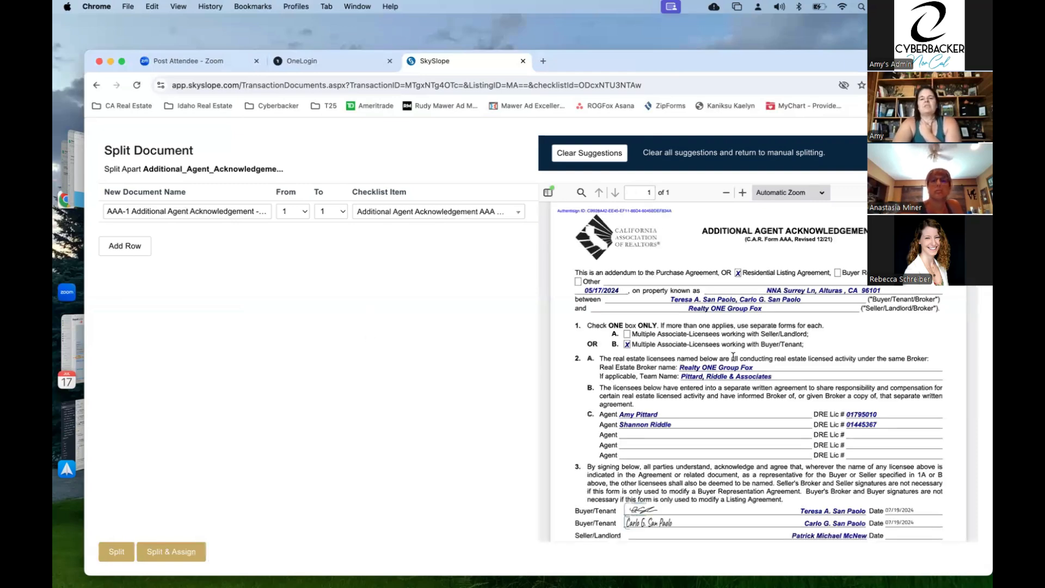
scroll(734, 356, "down", 3)
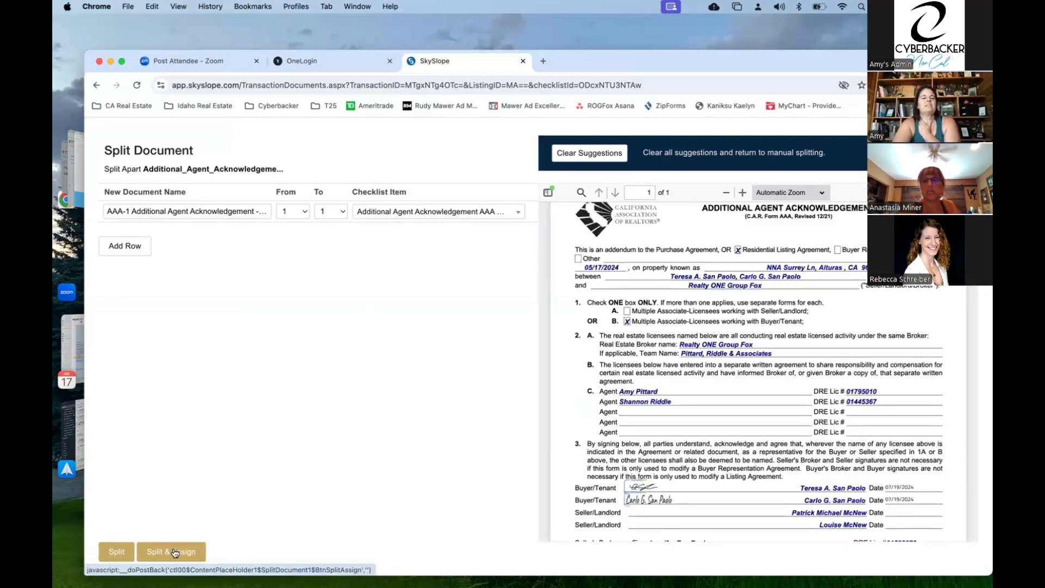
left_click(175, 553)
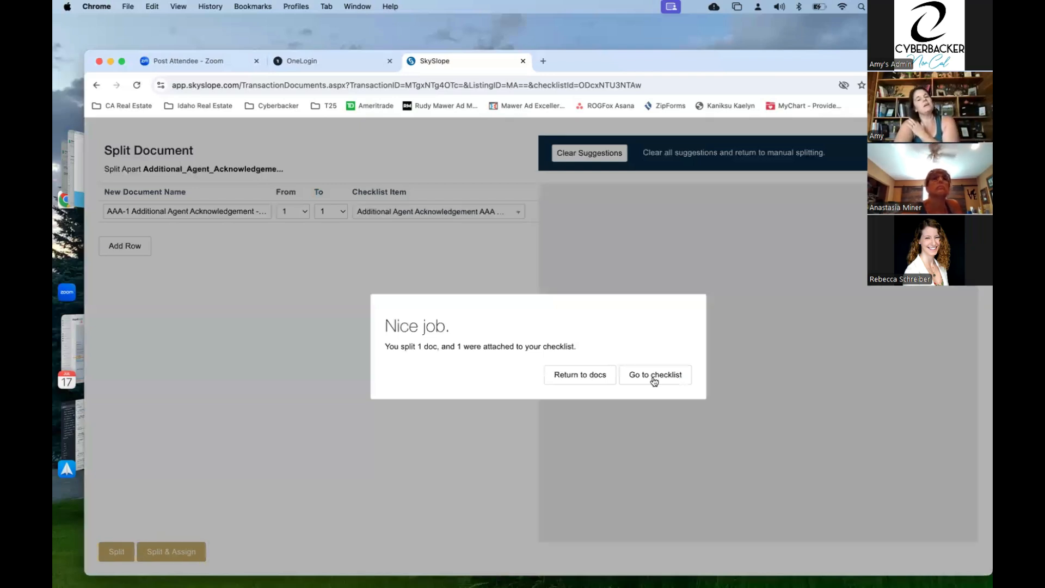
- Return to the Documents list and check that AAA-1 Additional Agent Acknowledgement is first and assigned
left_click(581, 376)
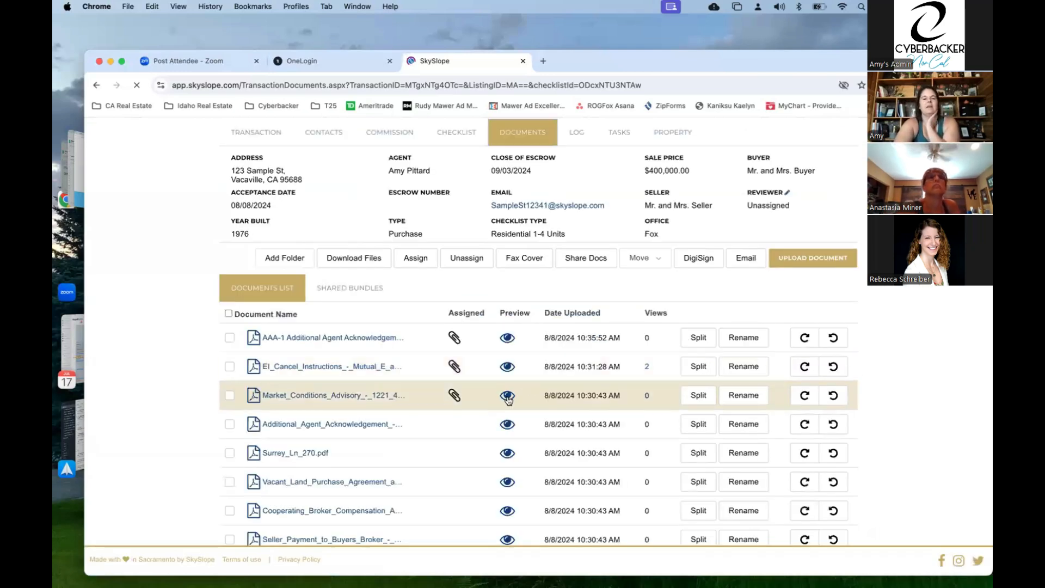
scroll(433, 388, "down", 2)
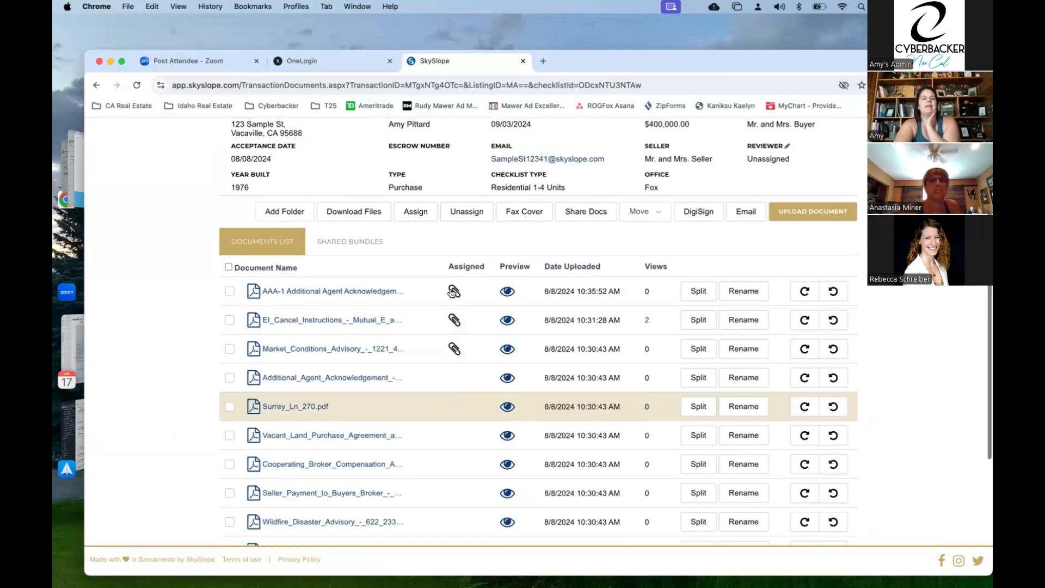
mouse_move(452, 294)
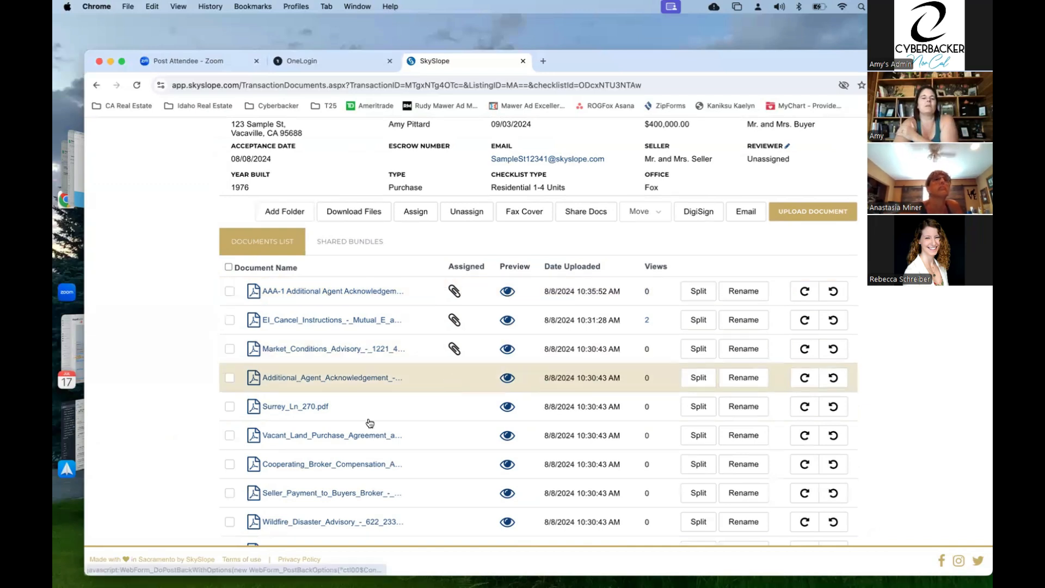
scroll(370, 423, "down", 3)
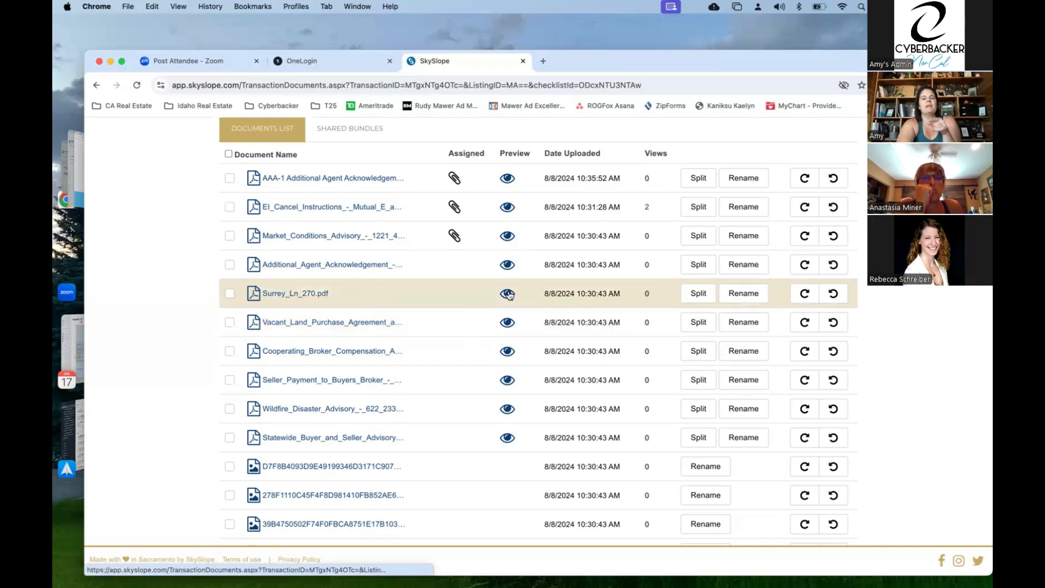
left_click(508, 294)
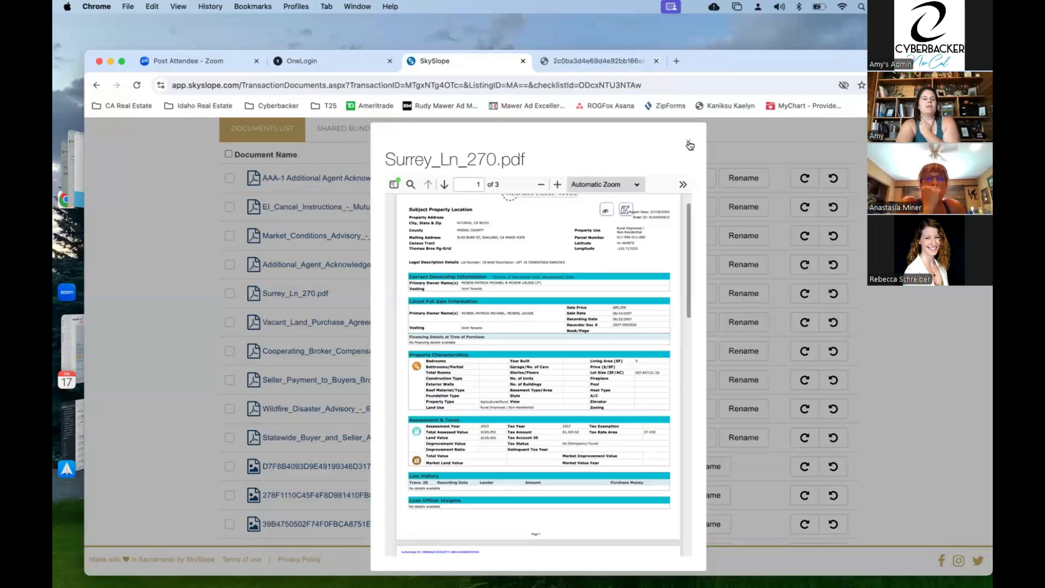
left_click(230, 294)
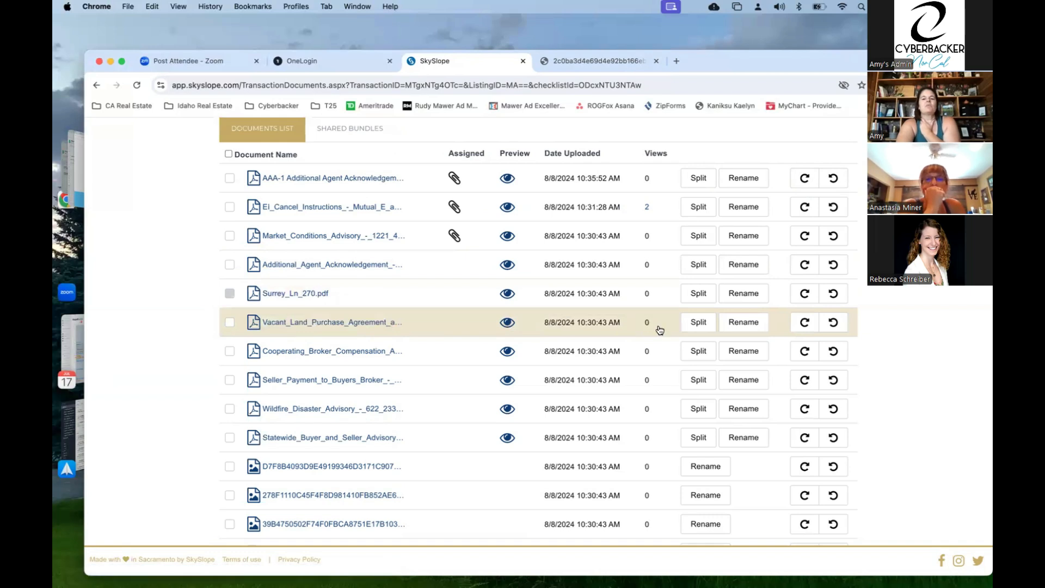
- Start splitting Vacant_Land_Purchase_Agreement and review its eight suggested documents and page ranges
left_click(699, 323)
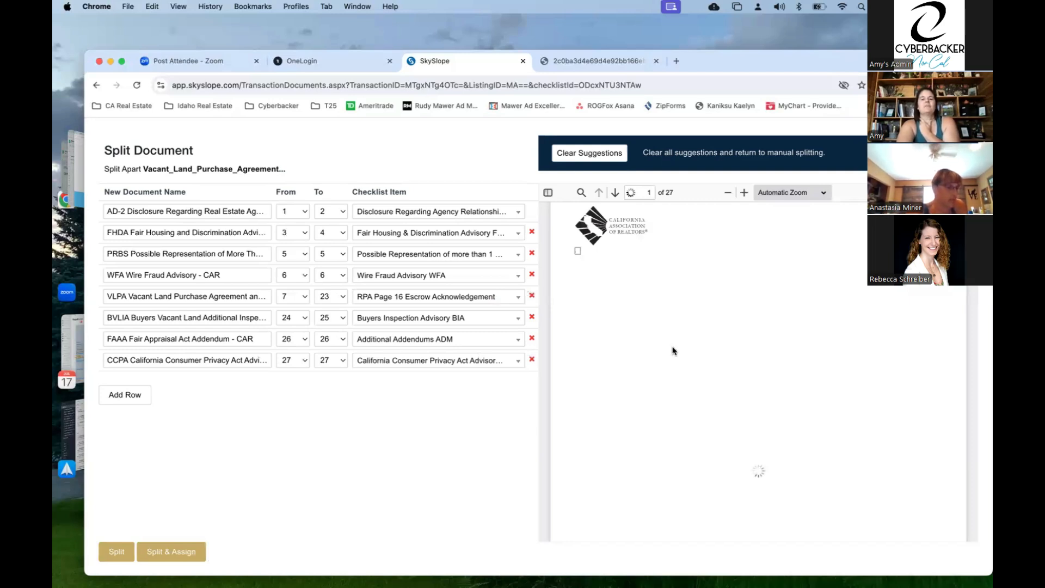
scroll(673, 351, "down", 10)
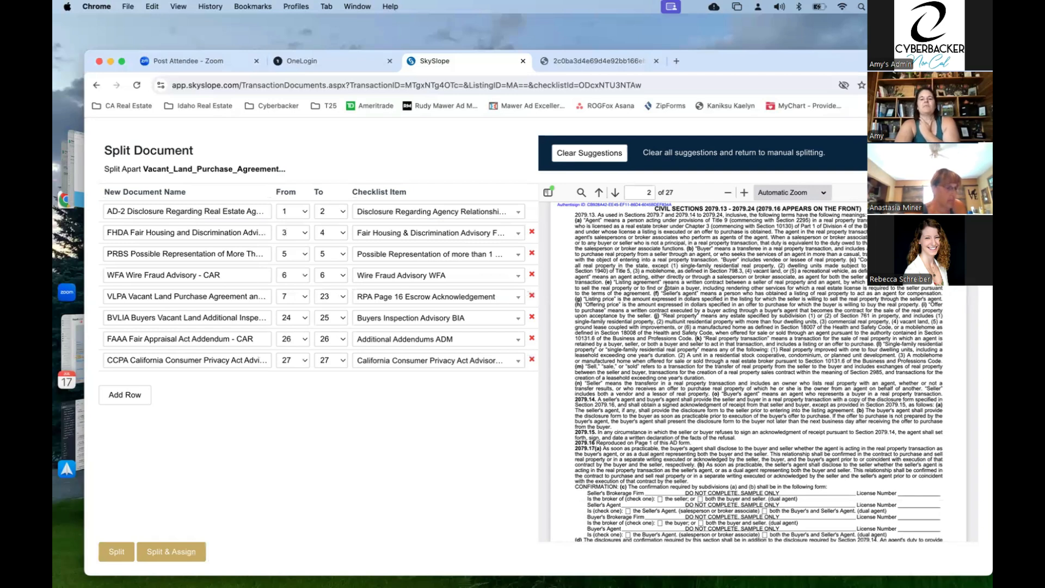
scroll(667, 287, "down", 5)
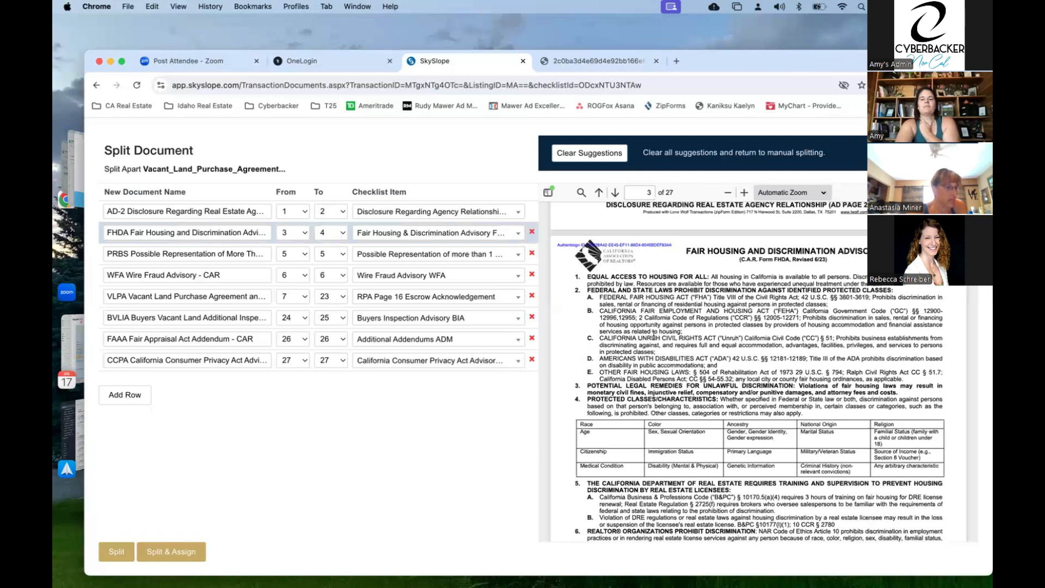
scroll(653, 335, "down", 5)
scroll(654, 338, "down", 15)
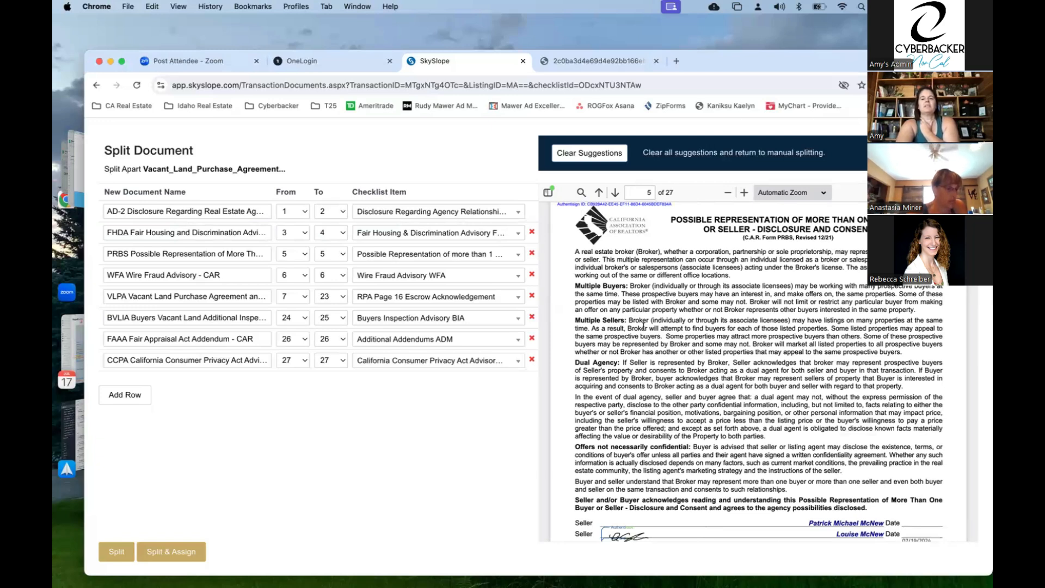
scroll(645, 327, "down", 4)
scroll(644, 326, "down", 12)
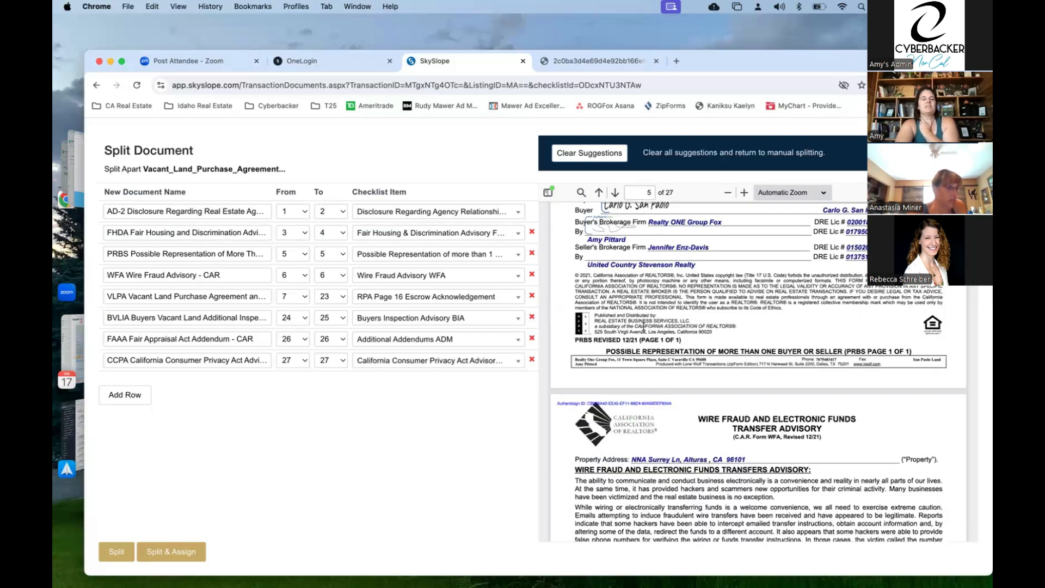
scroll(644, 326, "down", 1)
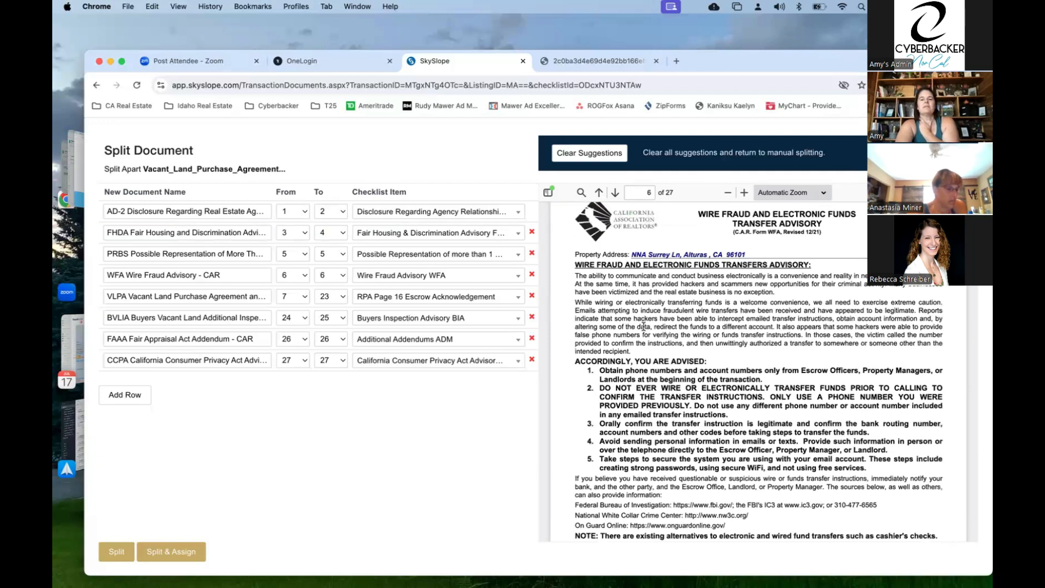
scroll(644, 326, "down", 3)
scroll(644, 326, "down", 1)
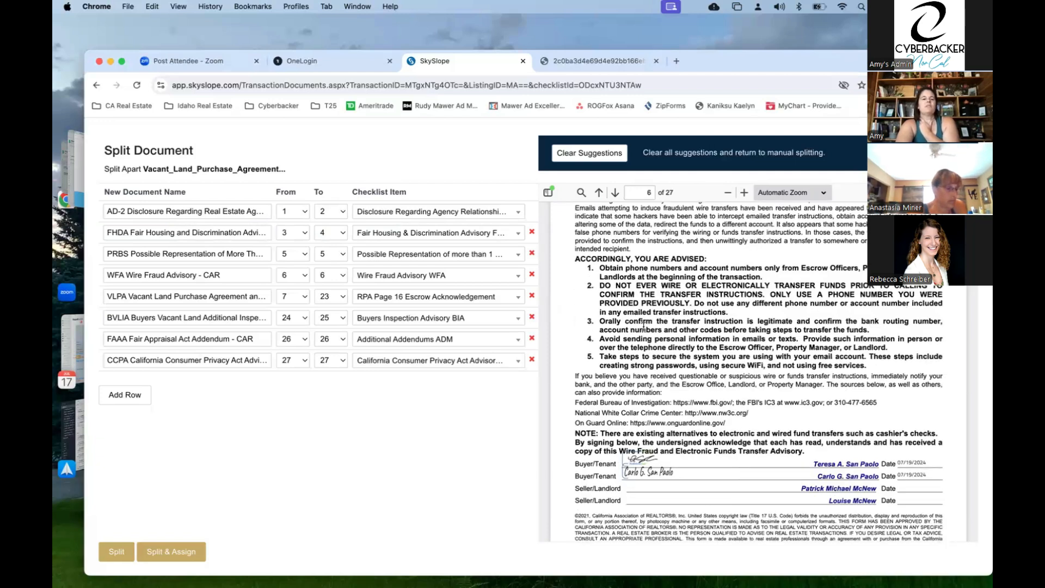
scroll(644, 326, "down", 3)
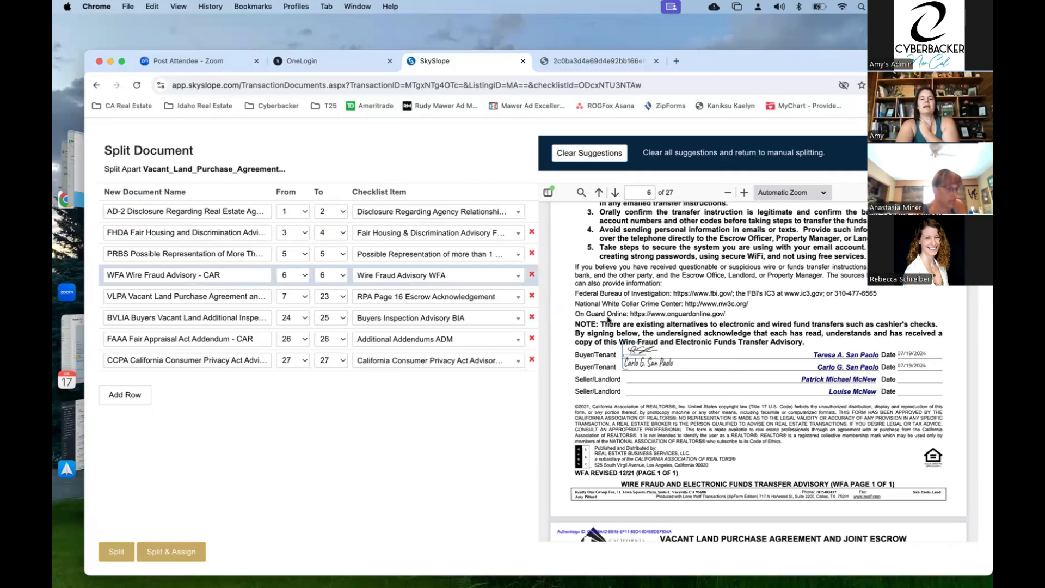
scroll(661, 363, "down", 1)
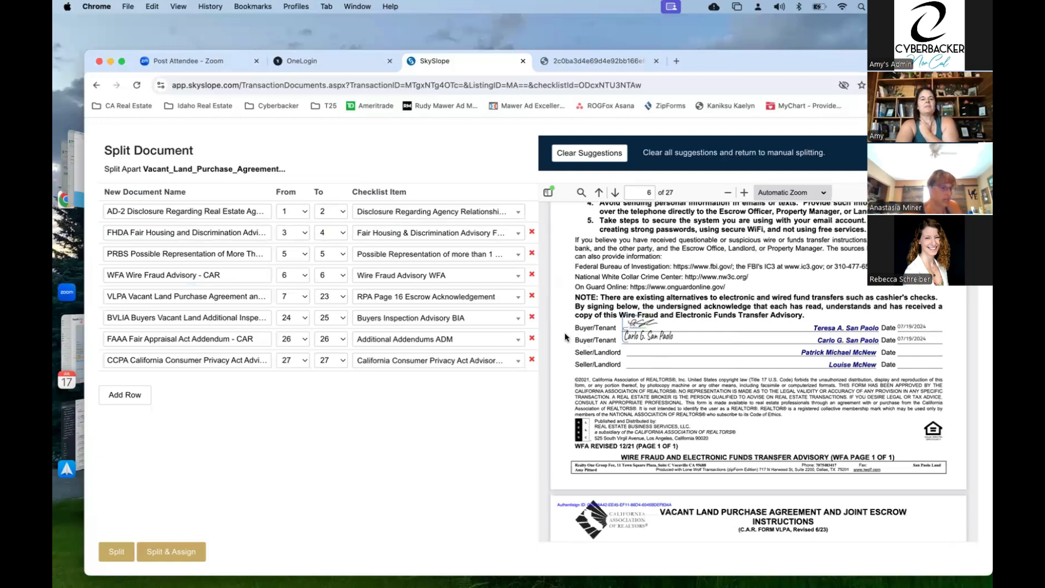
scroll(661, 363, "down", 6)
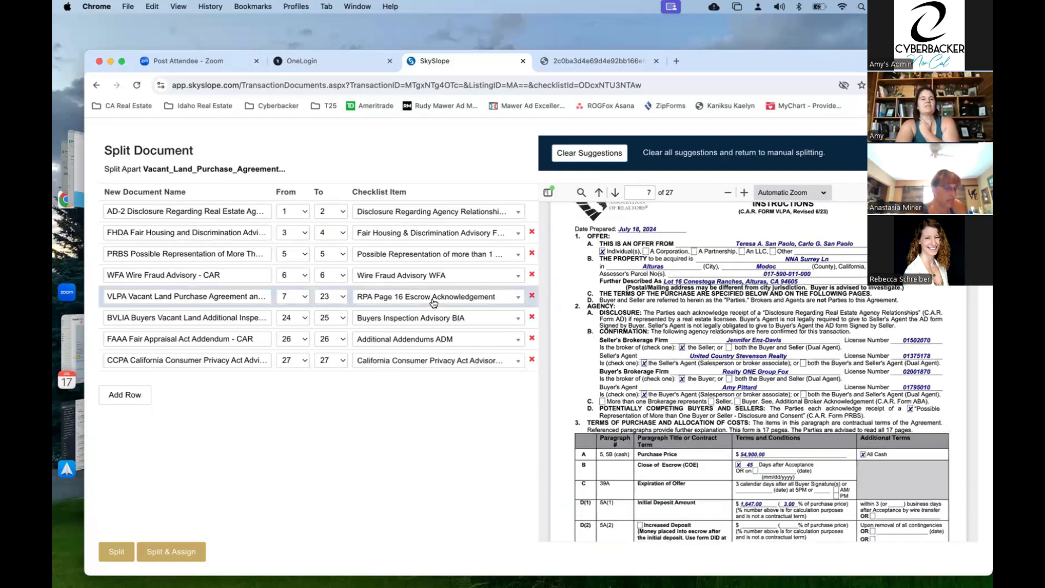
- Map the VLPA pages 7–23 row to Residential Purchase Agreement RPA, confirming via the 'purc' search
left_click(434, 303)
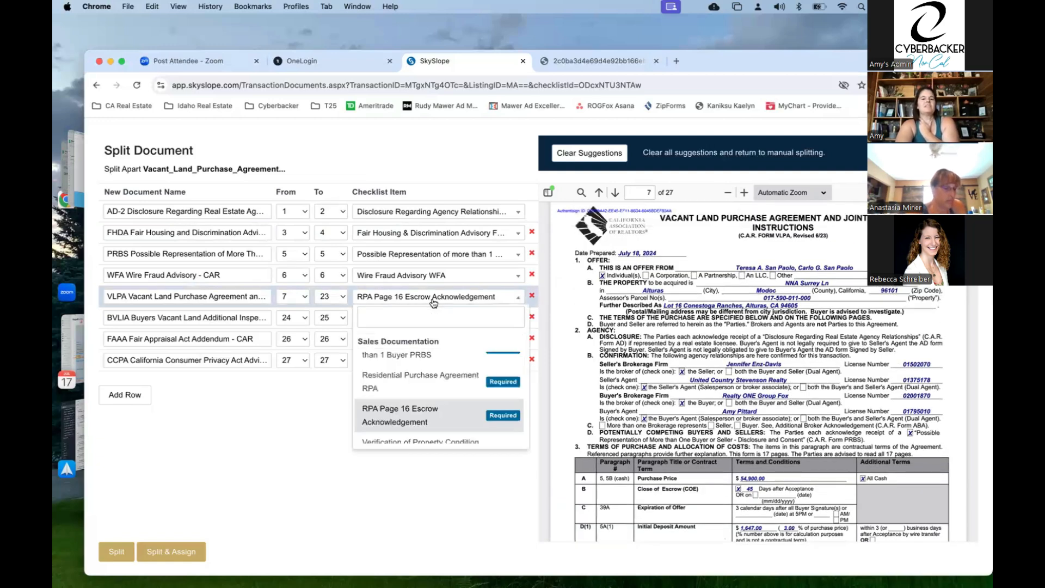
left_click(423, 381)
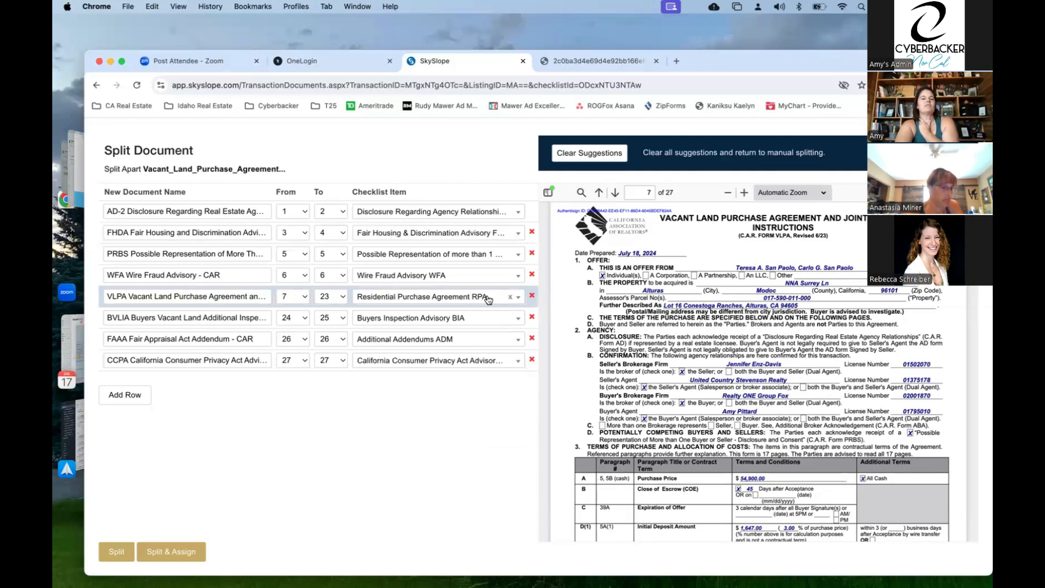
left_click(488, 300)
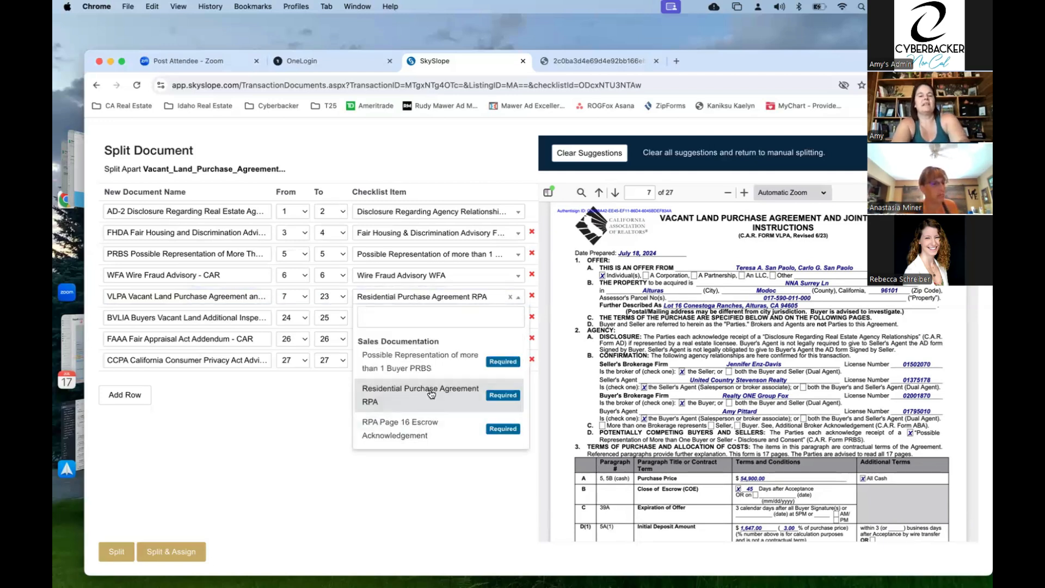
type("purc")
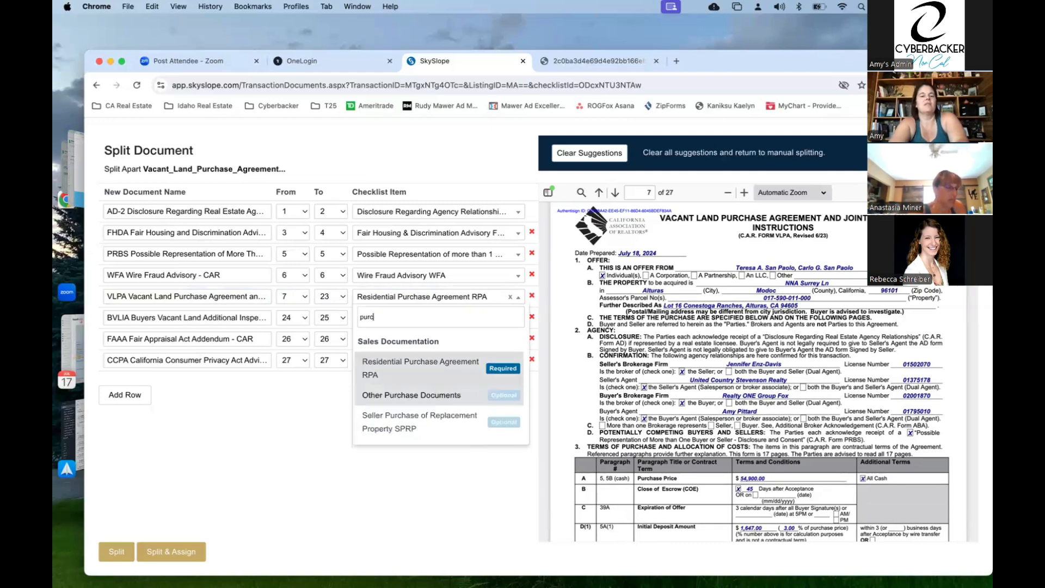
left_click(416, 365)
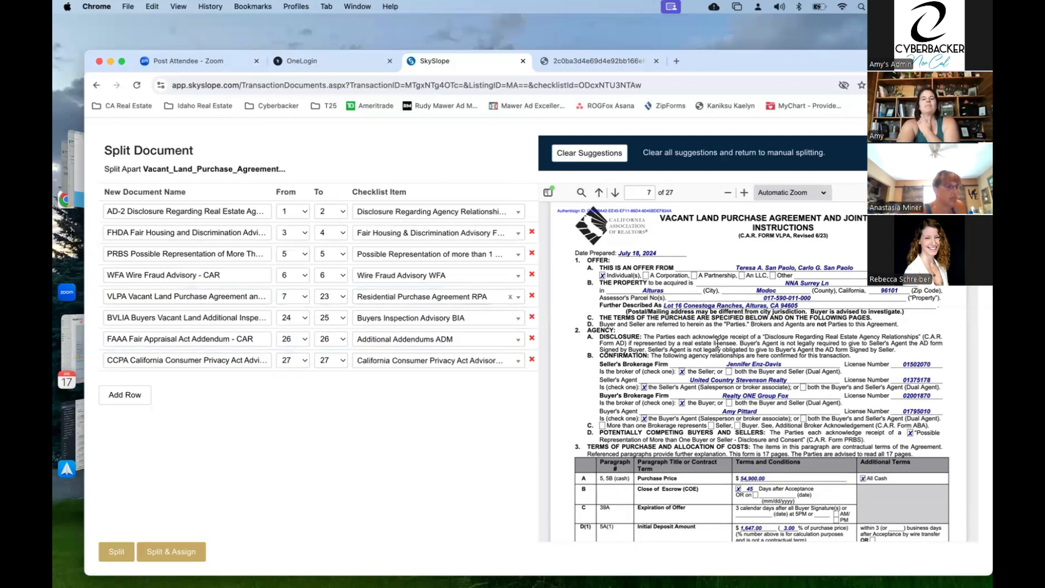
scroll(717, 341, "down", 1)
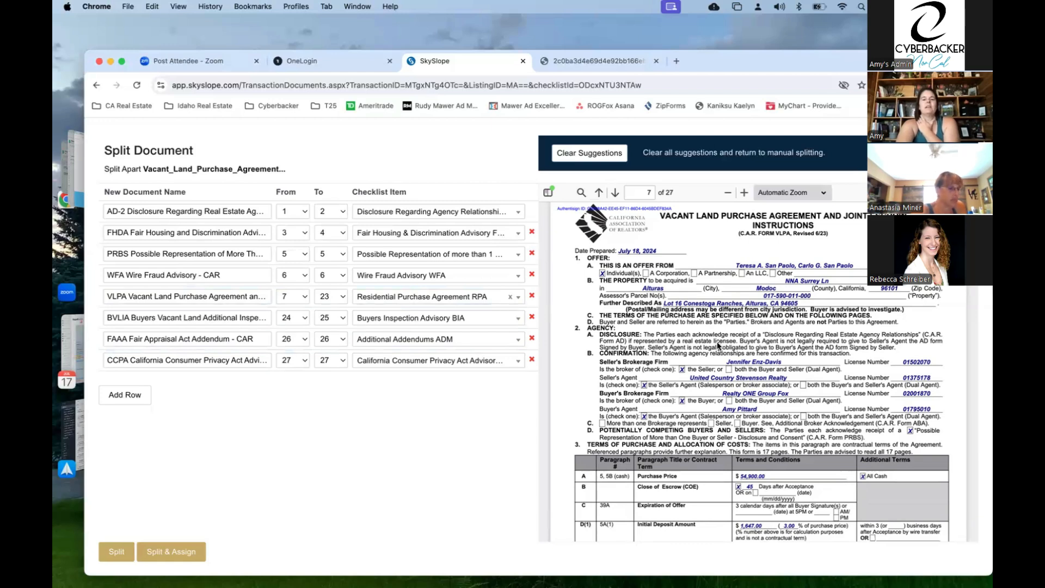
- Trim the VLPA document so it ends at page 22
scroll(717, 346, "down", 15)
scroll(717, 346, "down", 10)
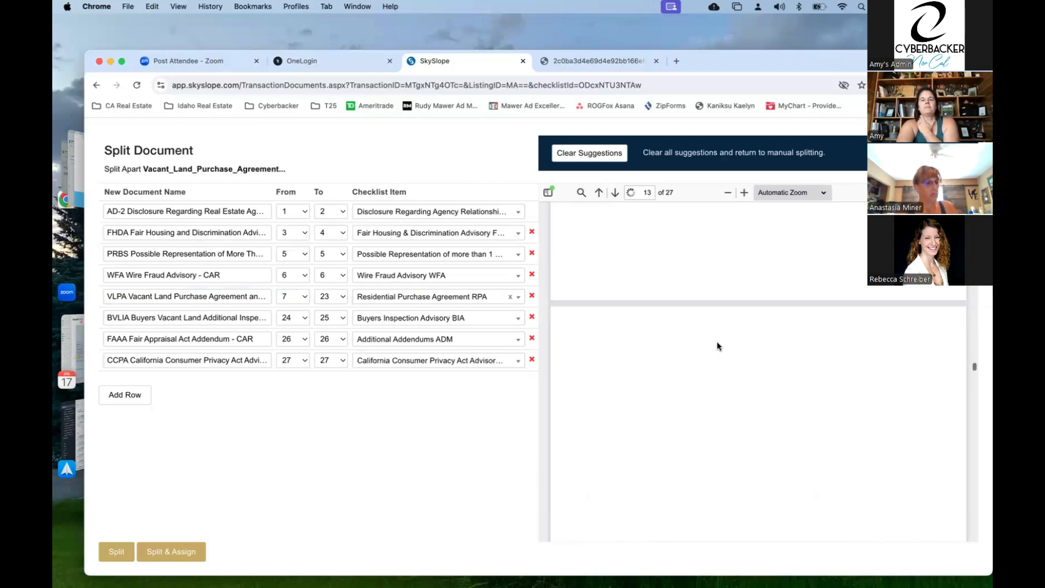
scroll(717, 346, "down", 7)
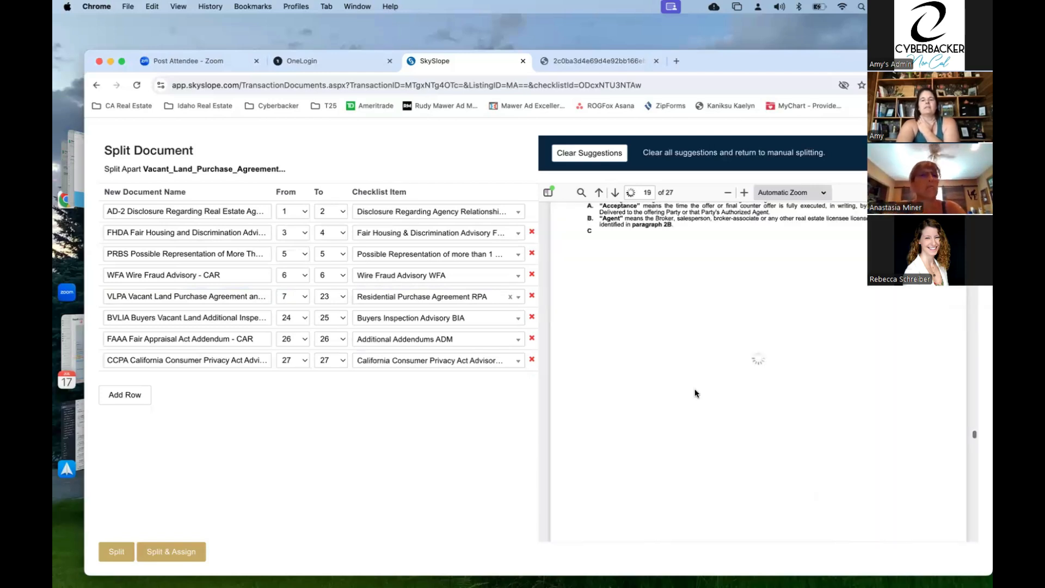
scroll(695, 394, "down", 10)
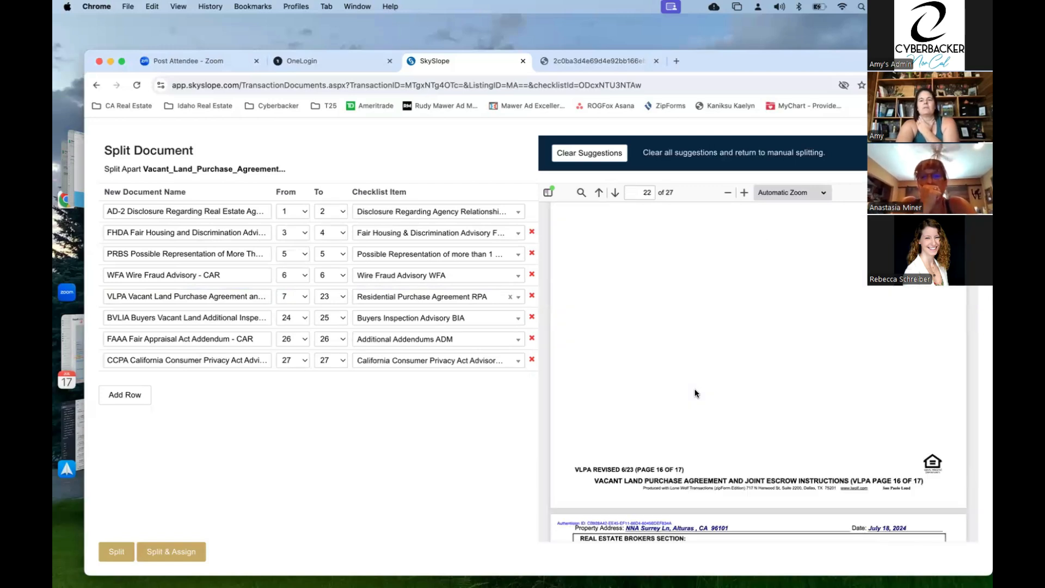
scroll(695, 388, "down", 5)
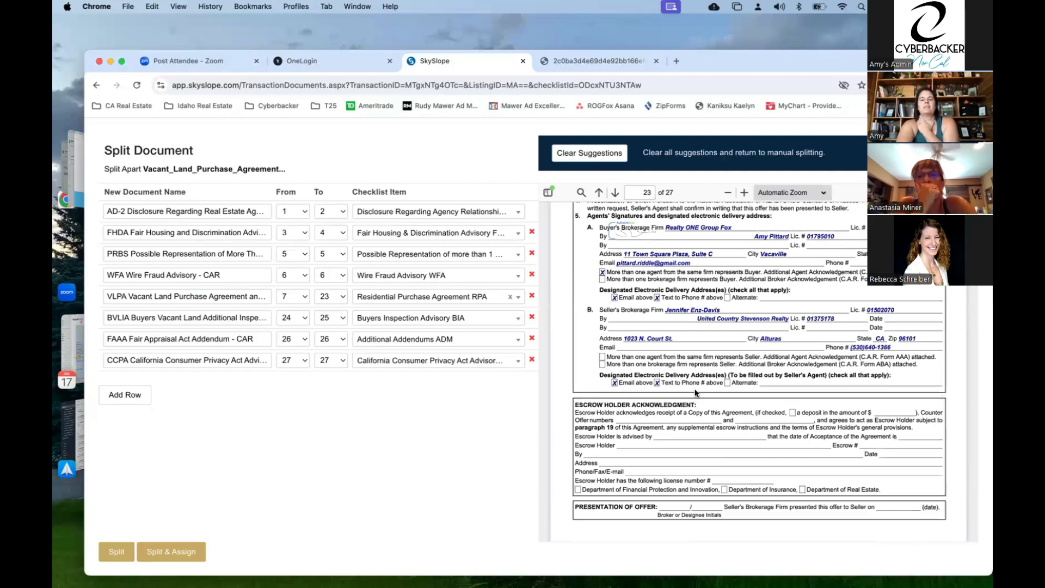
scroll(694, 390, "down", 5)
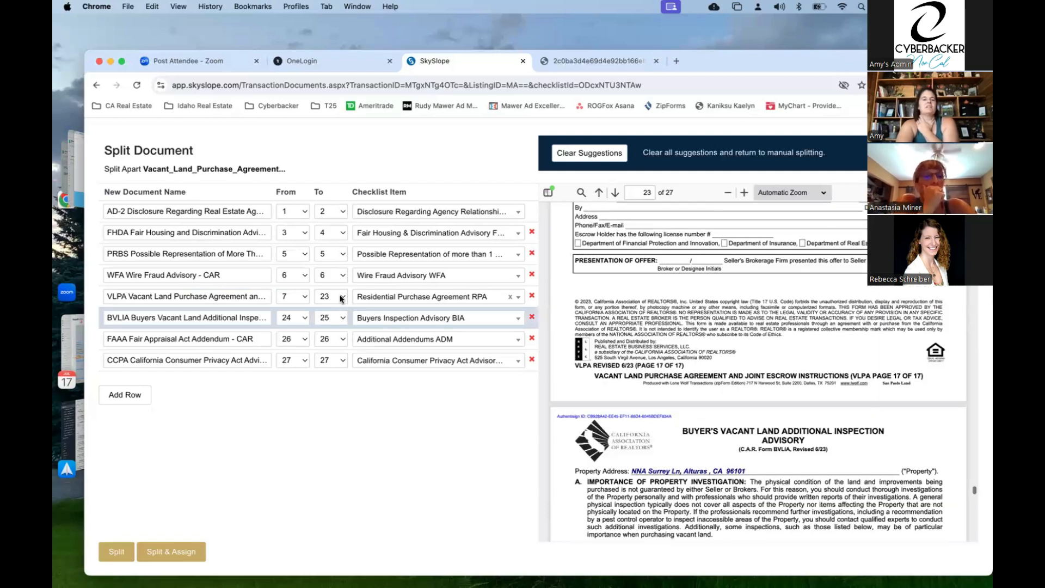
left_click(342, 298)
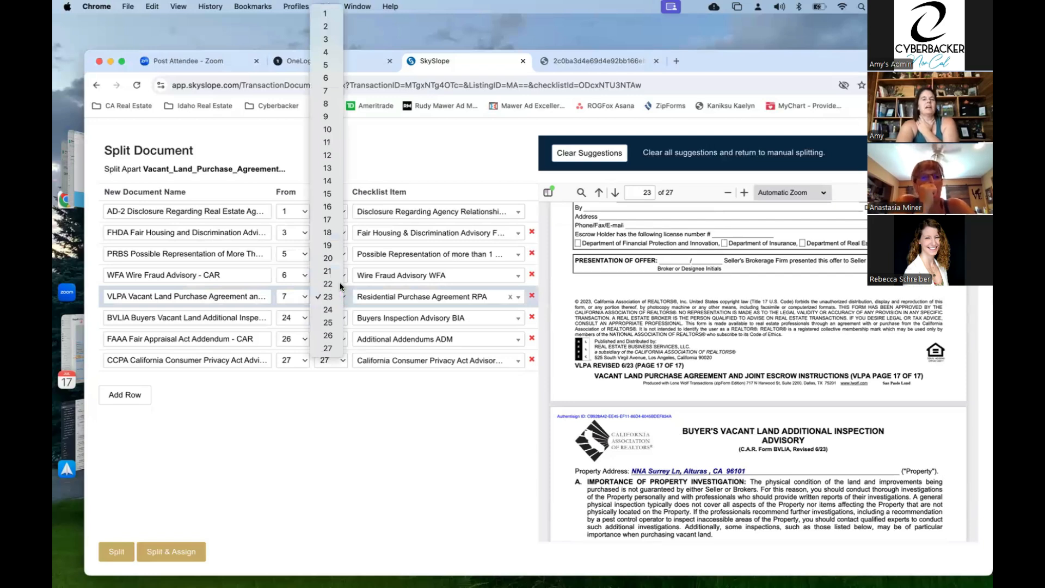
left_click(340, 285)
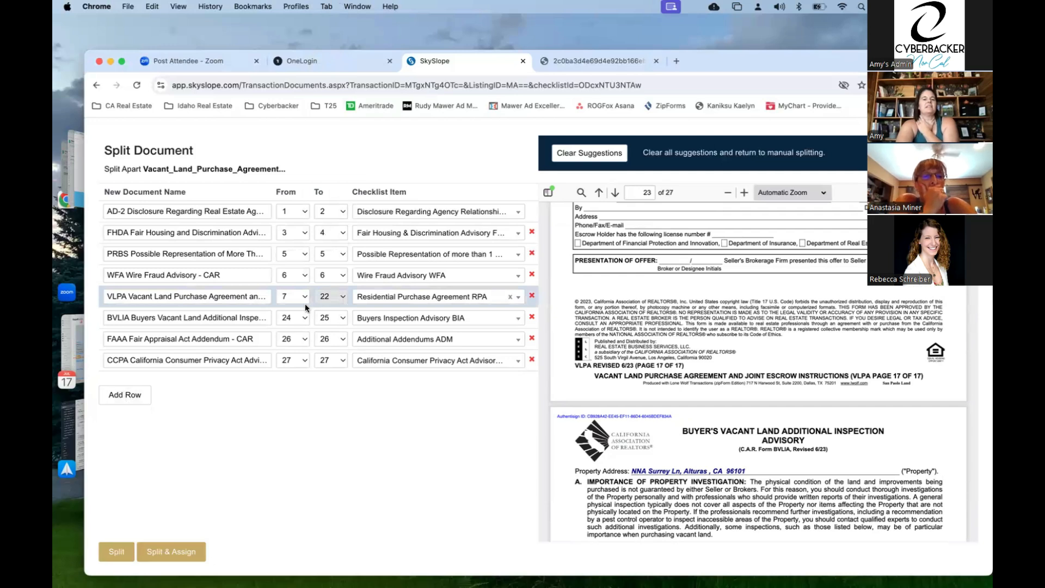
- Add a new split row named 'page 16 of RPA'
left_click(122, 399)
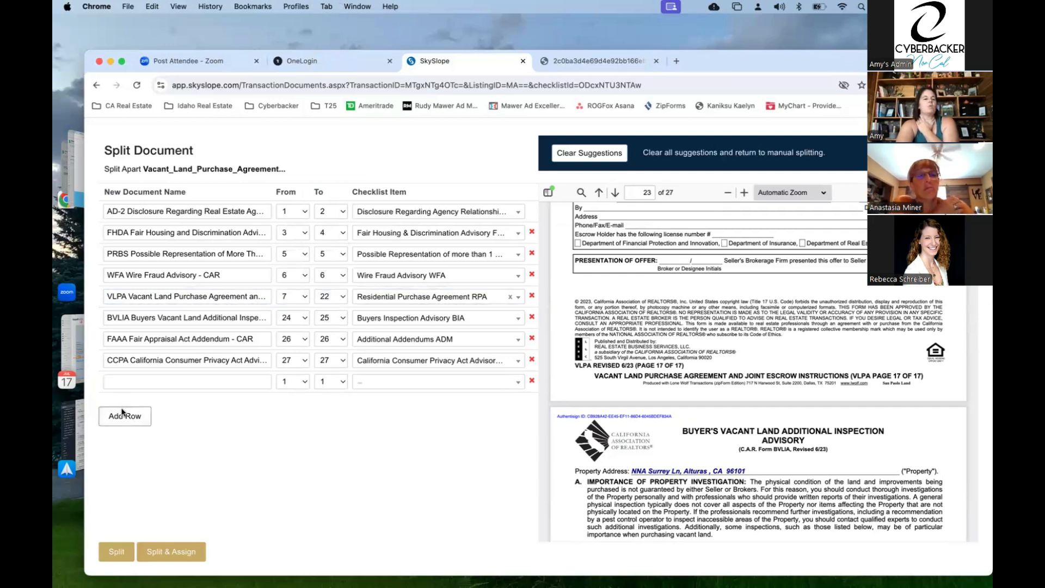
left_click(147, 379)
type("par")
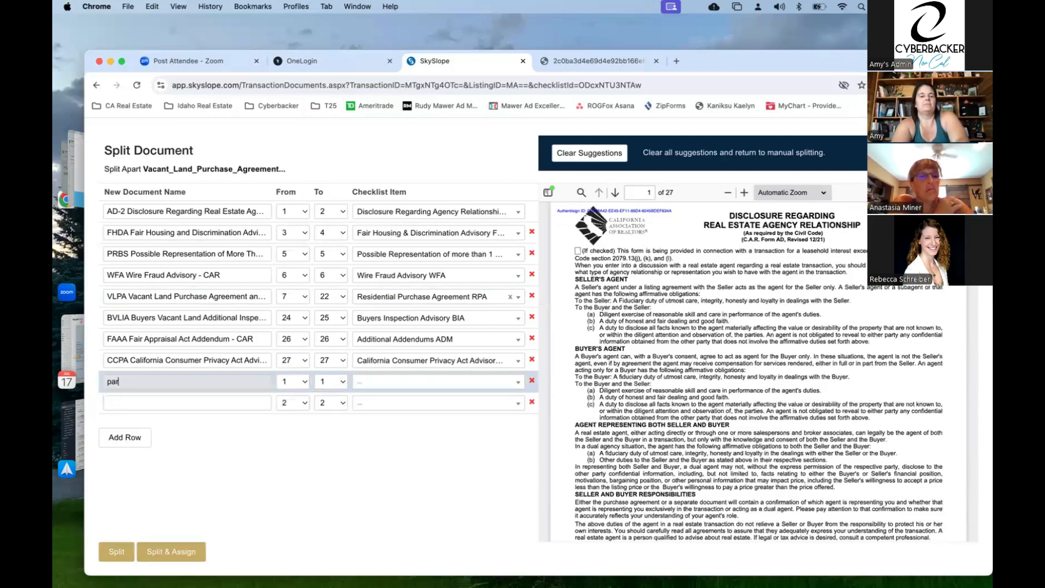
key("BackSpace")
type("ge 16")
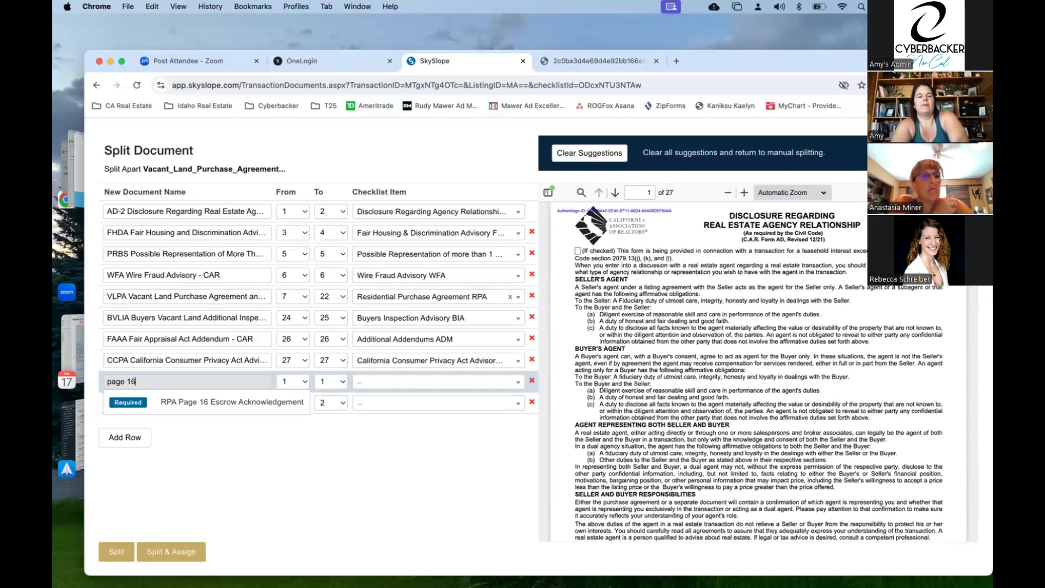
type(" of RPA")
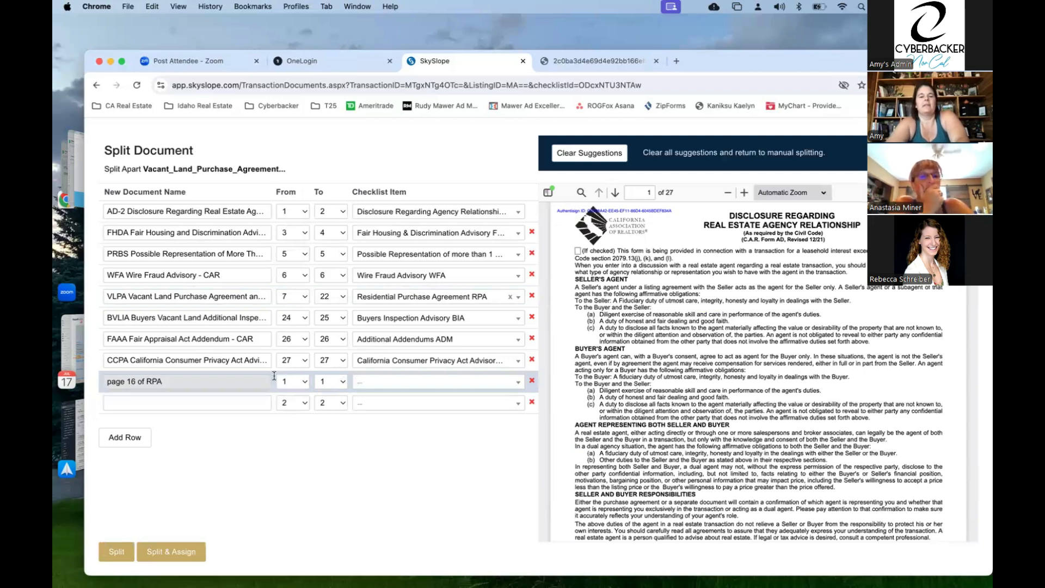
- Set the new row to page 23 only and file it under RPA Page 16 Escrow Acknowledgement
left_click(293, 381)
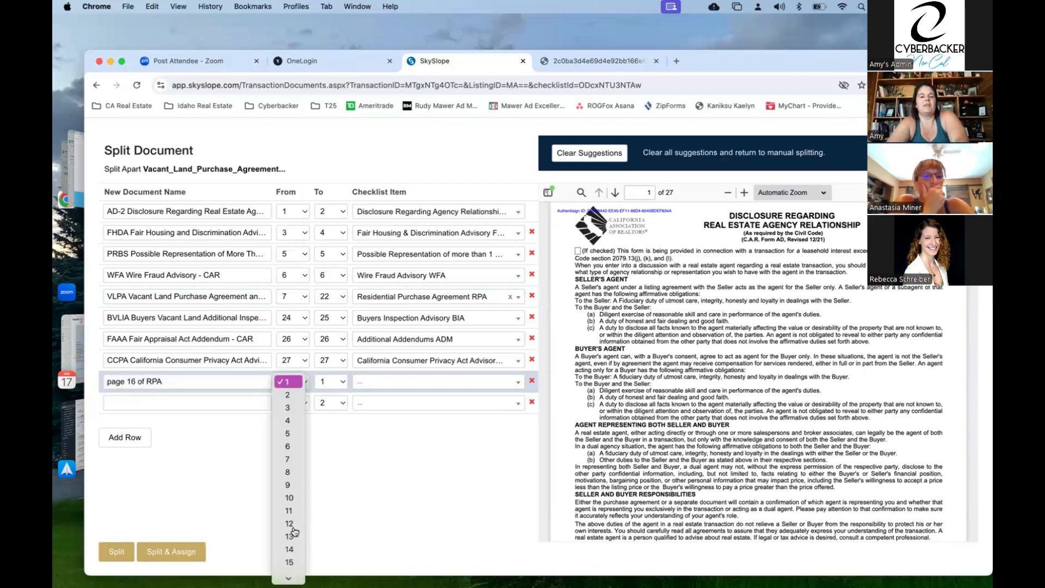
scroll(294, 531, "down", 3)
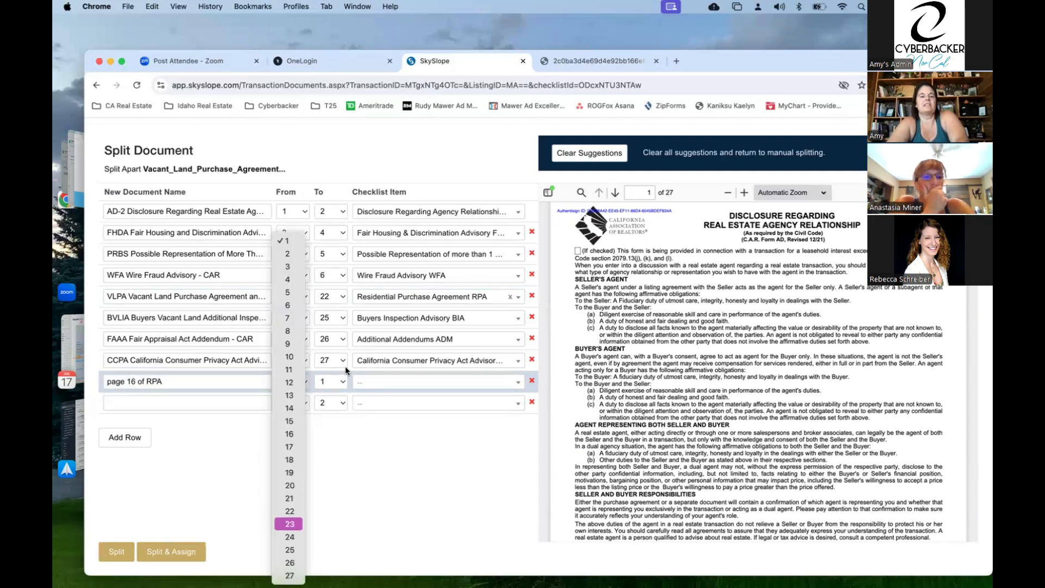
left_click(289, 524)
left_click(341, 382)
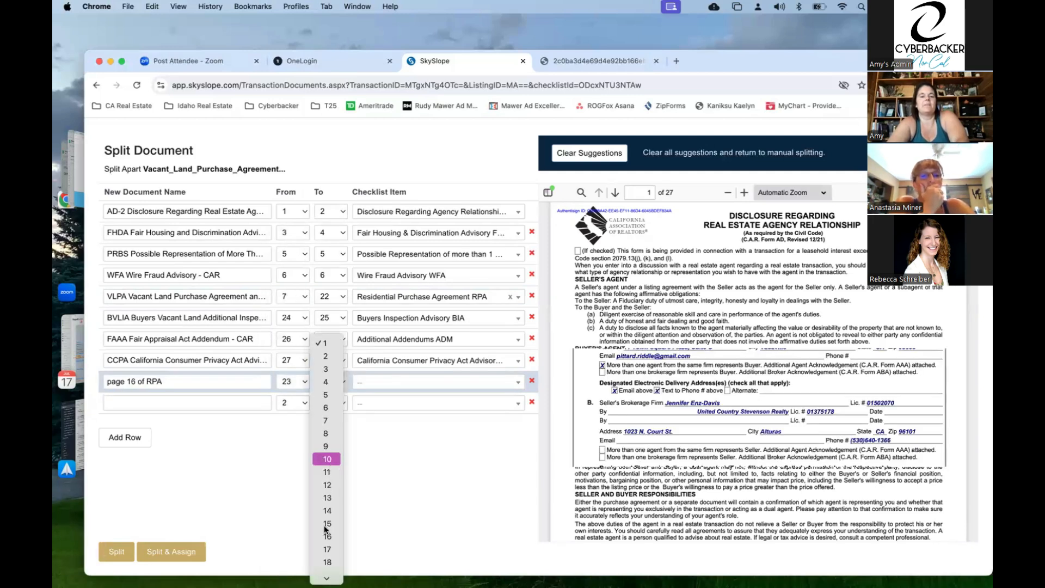
scroll(325, 526, "down", 3)
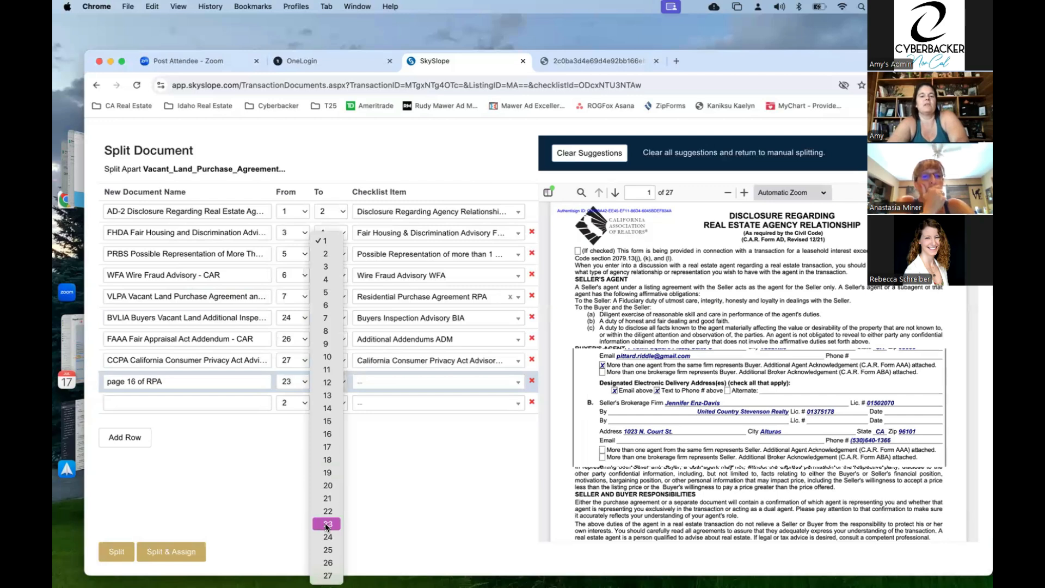
left_click(327, 525)
left_click(412, 384)
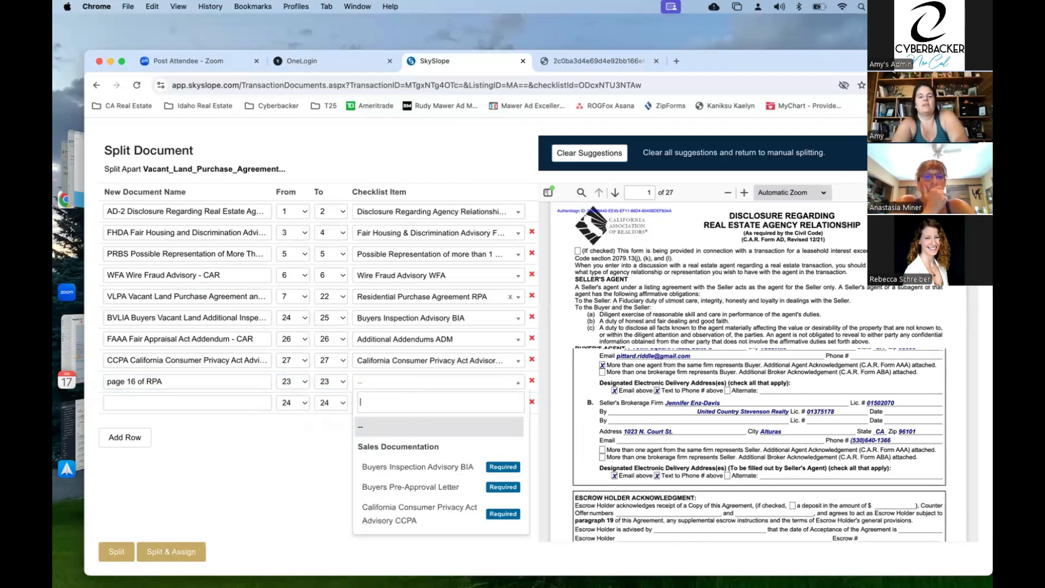
type("page")
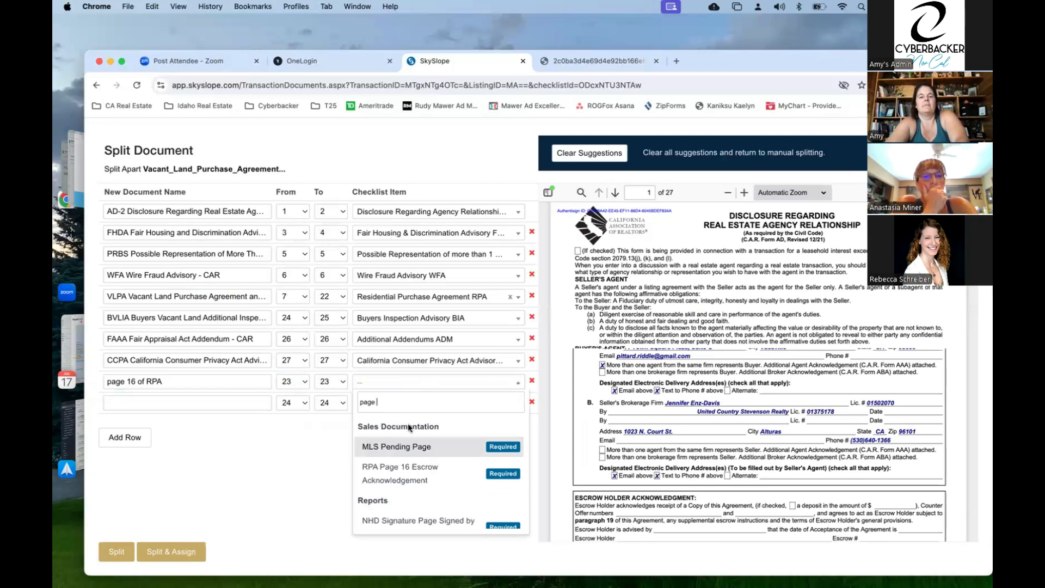
left_click(402, 469)
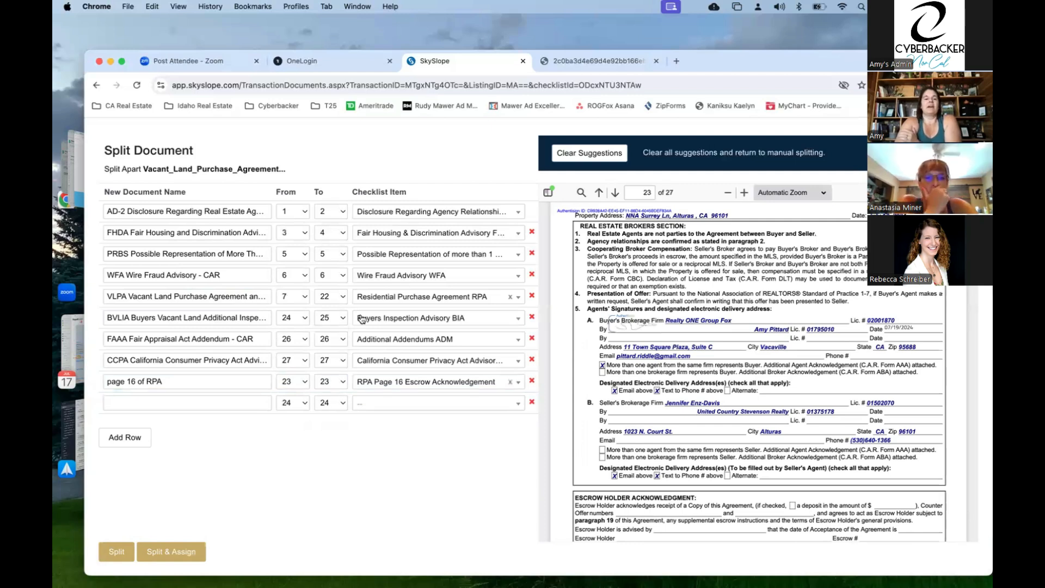
scroll(688, 345, "down", 1)
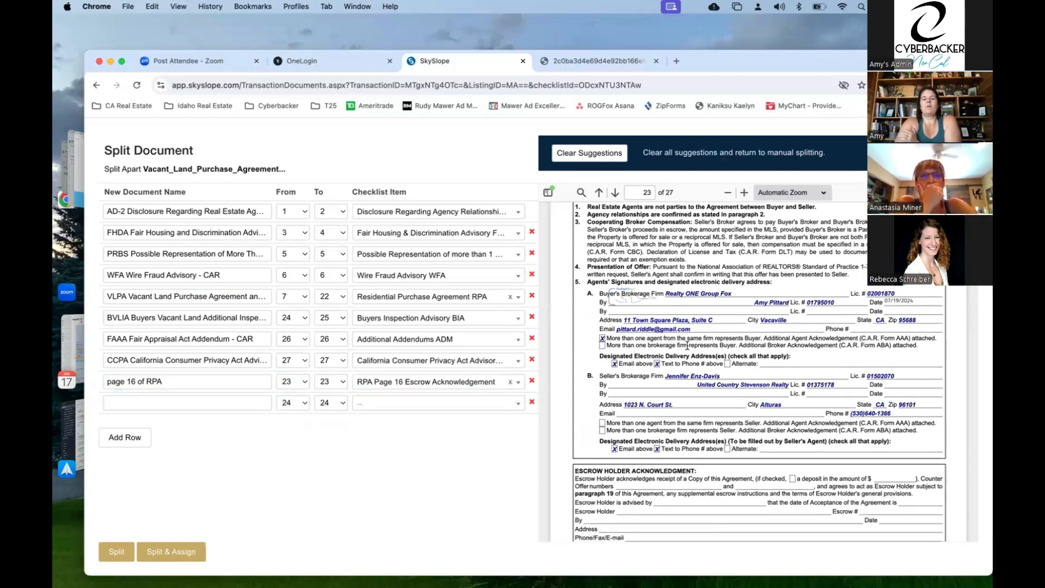
scroll(687, 345, "down", 3)
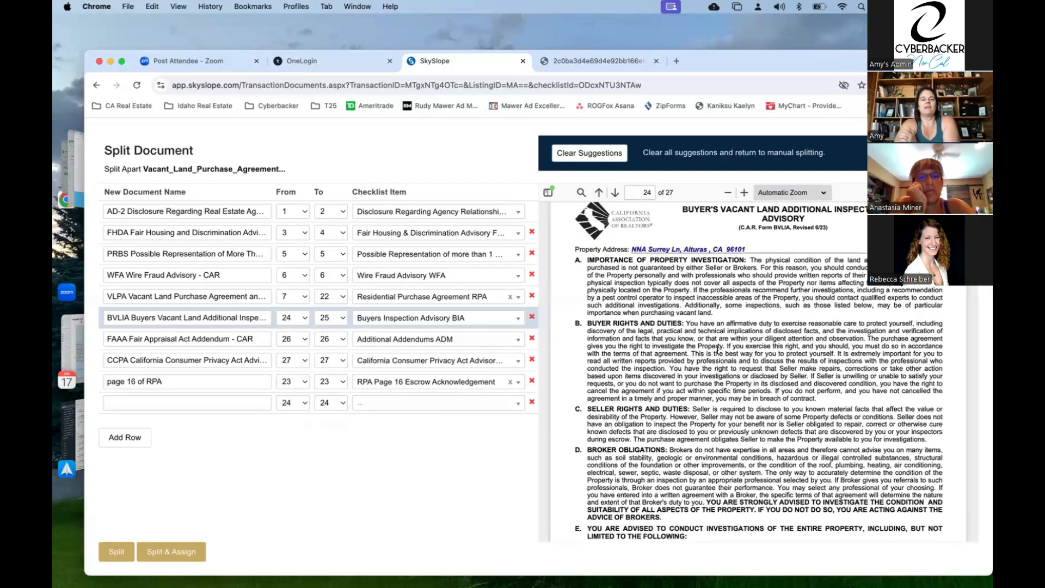
- Assign the FAAA Fair Appraisal Act Addendum row to Additional Addendums ADM, found by searching 'adden'
scroll(718, 351, "down", 2)
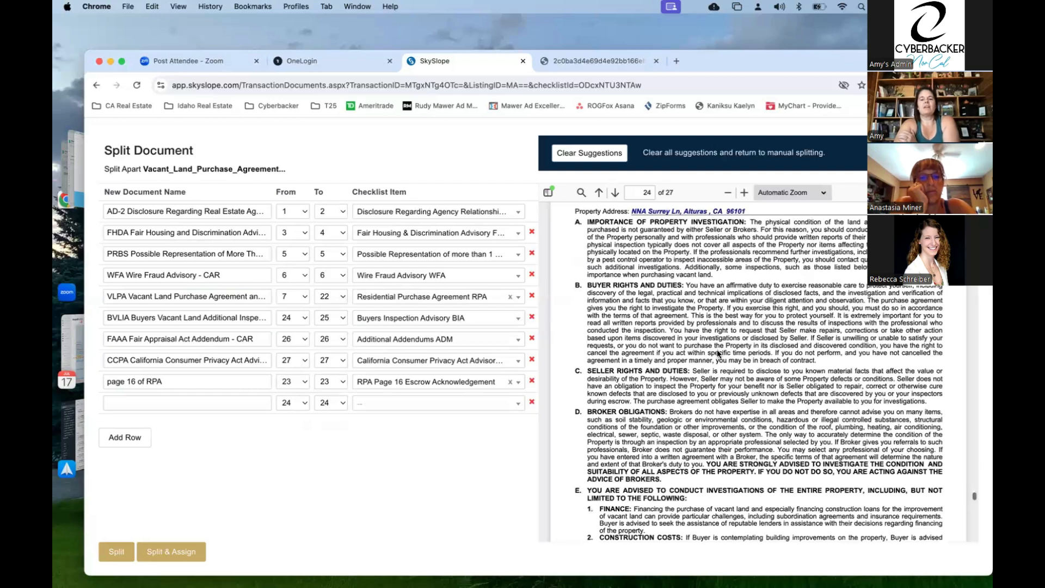
scroll(718, 353, "down", 15)
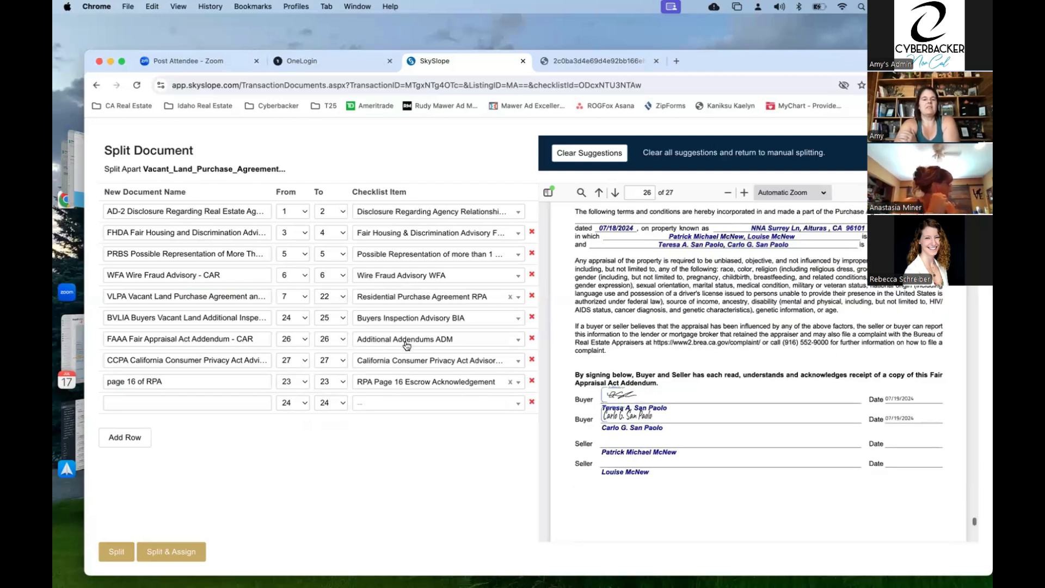
left_click(406, 343)
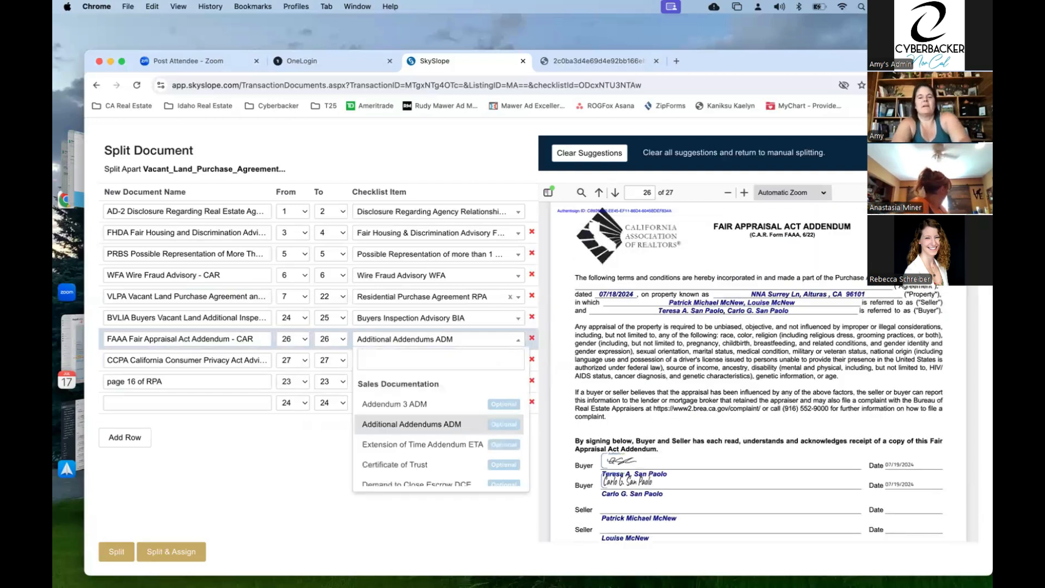
type("fair")
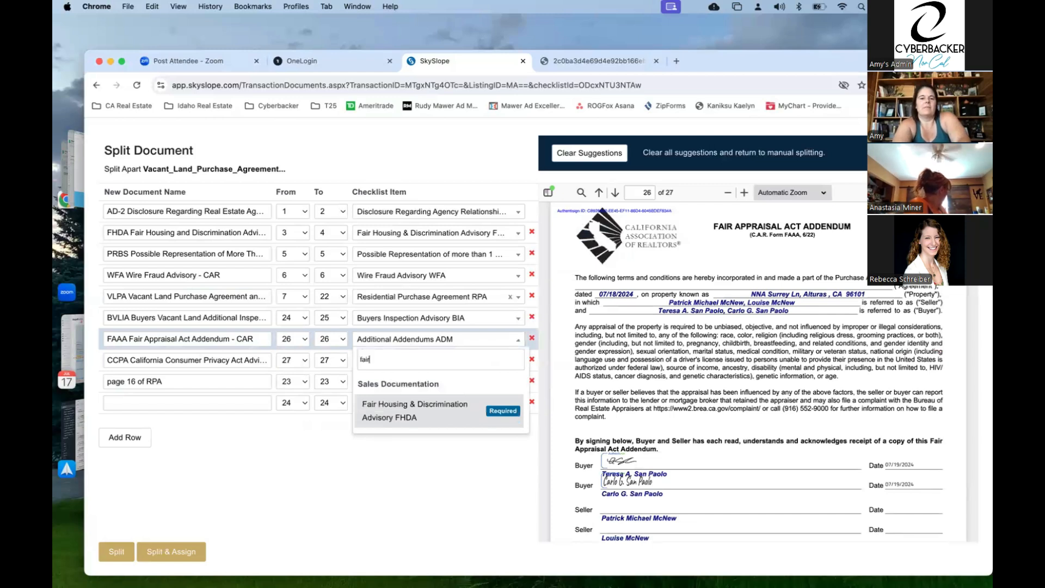
key("BackSpace")
key("BackSpace")
key("BackSpace")
key("BackSpace")
type("appr")
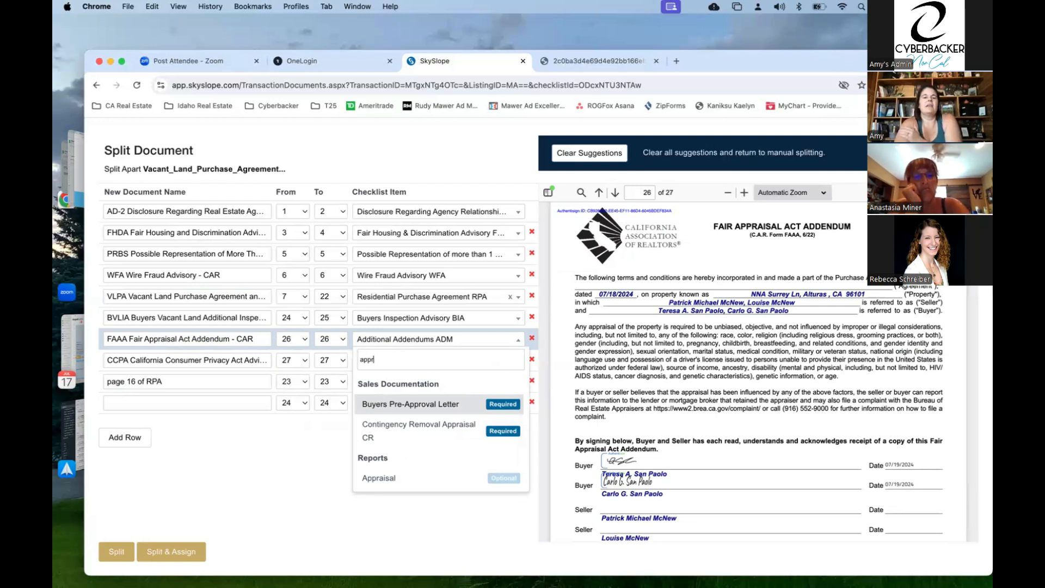
key("BackSpace")
key("BackSpace")
key("BackSpace")
key("BackSpace")
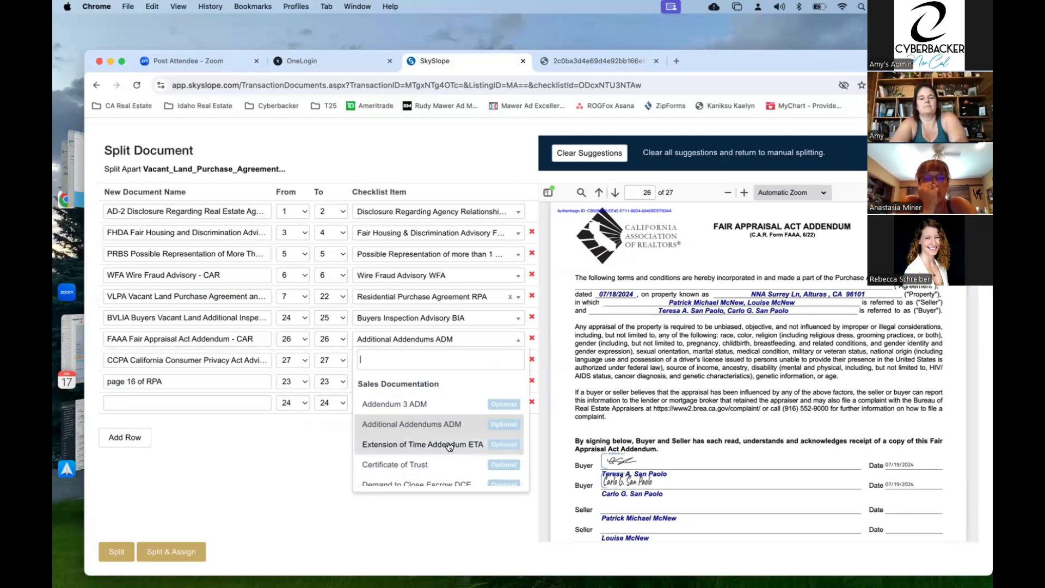
left_click(427, 324)
left_click(426, 341)
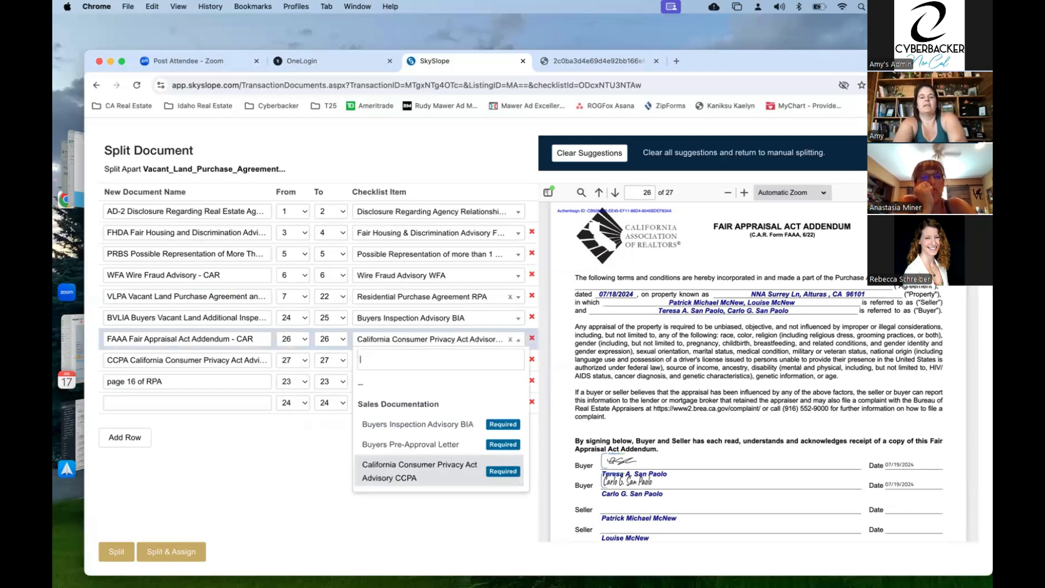
type("adden")
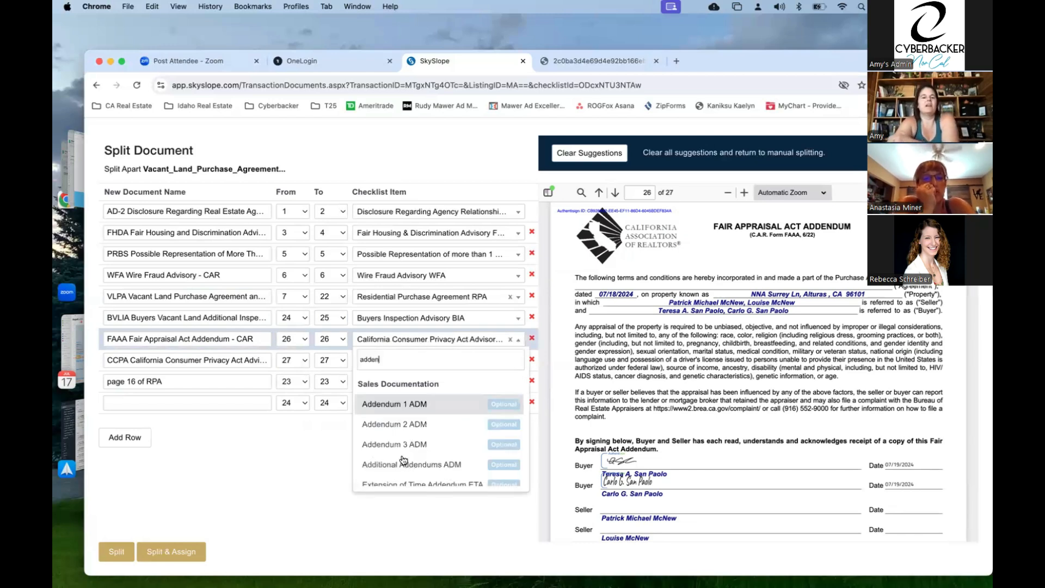
scroll(404, 460, "down", 1)
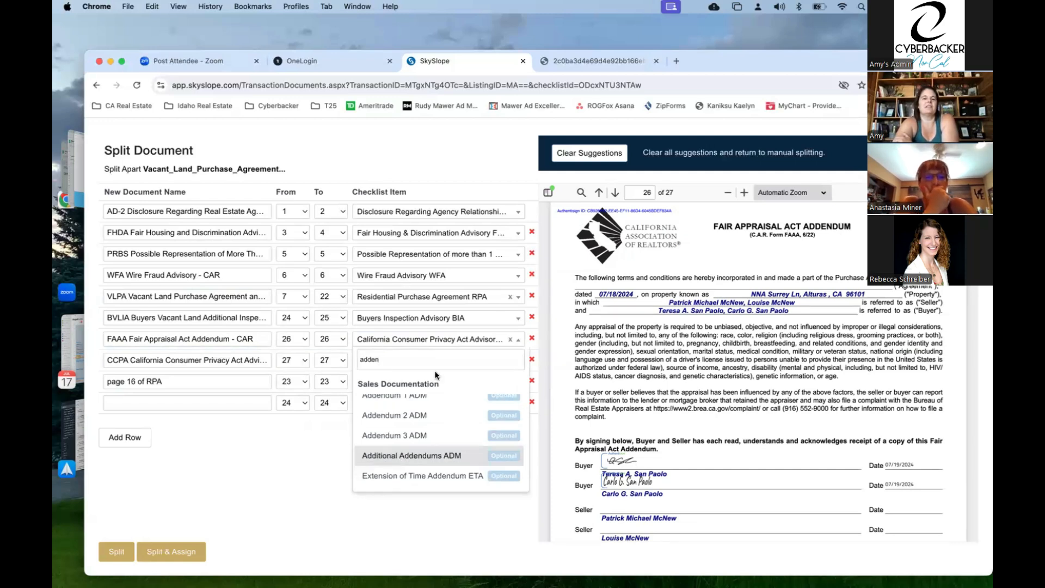
key("Return")
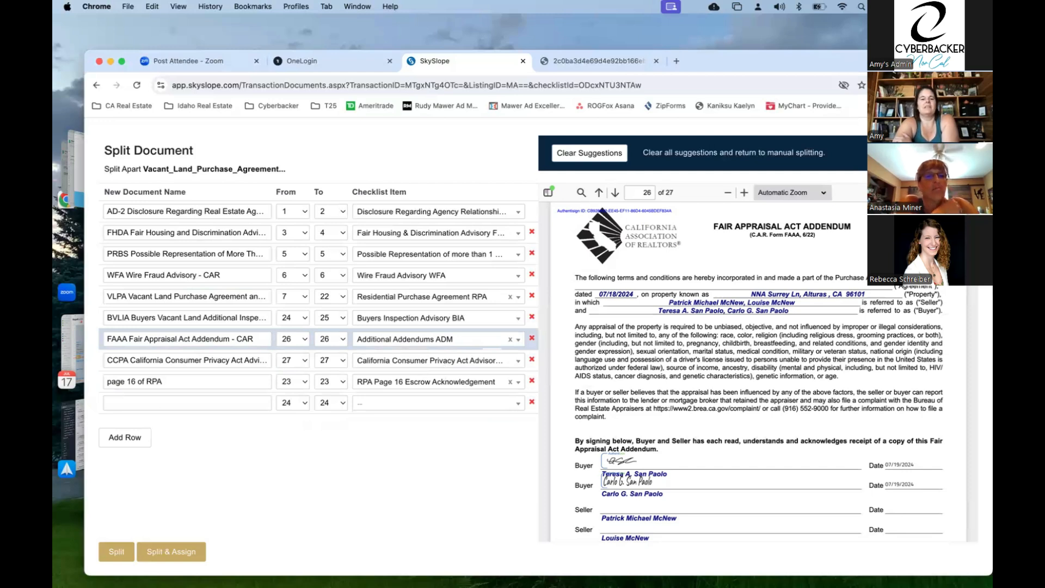
- Start the VLPA document at page 9 and split the purchase agreement into the listed documents
scroll(758, 372, "down", 12)
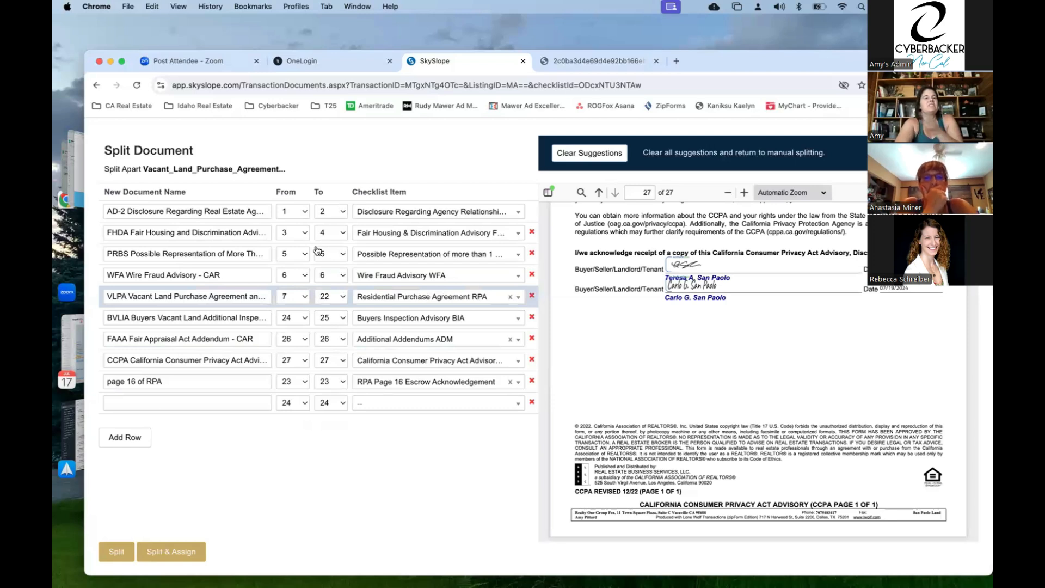
left_click(306, 298)
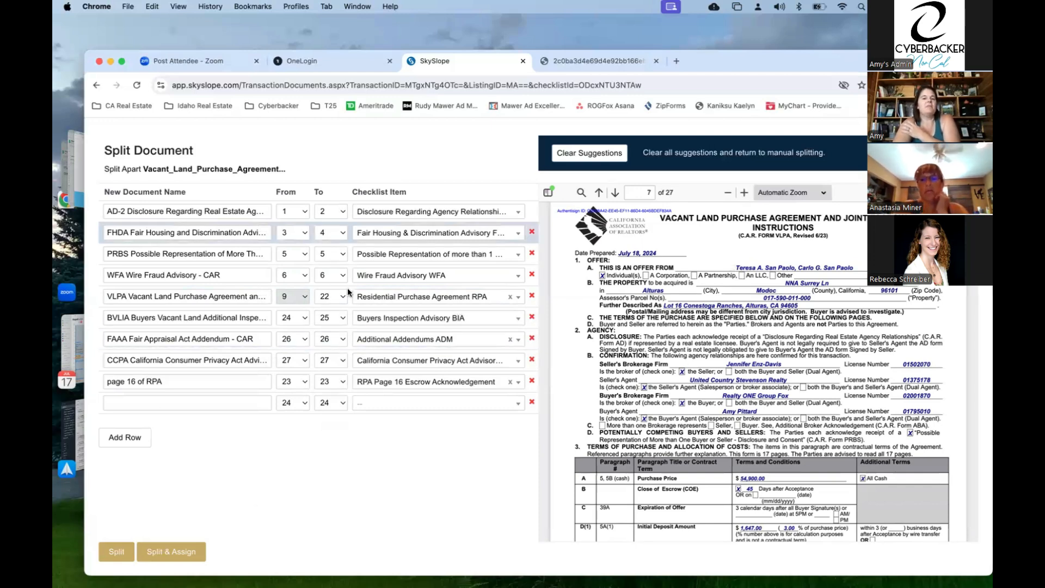
left_click(175, 553)
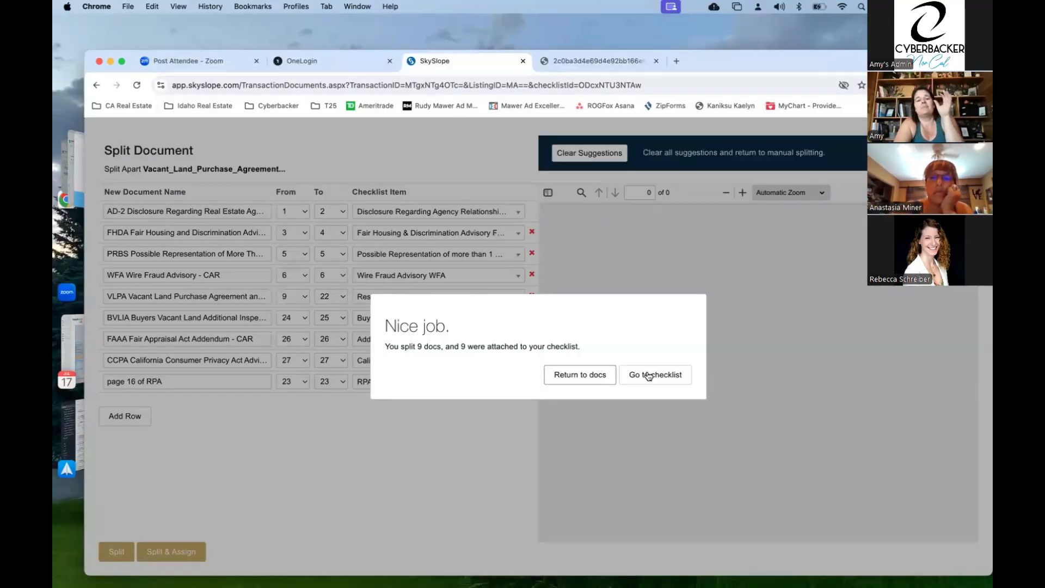
- Acknowledge the 'Nice job' confirmation that all 9 split documents were attached to the checklist
left_click(648, 376)
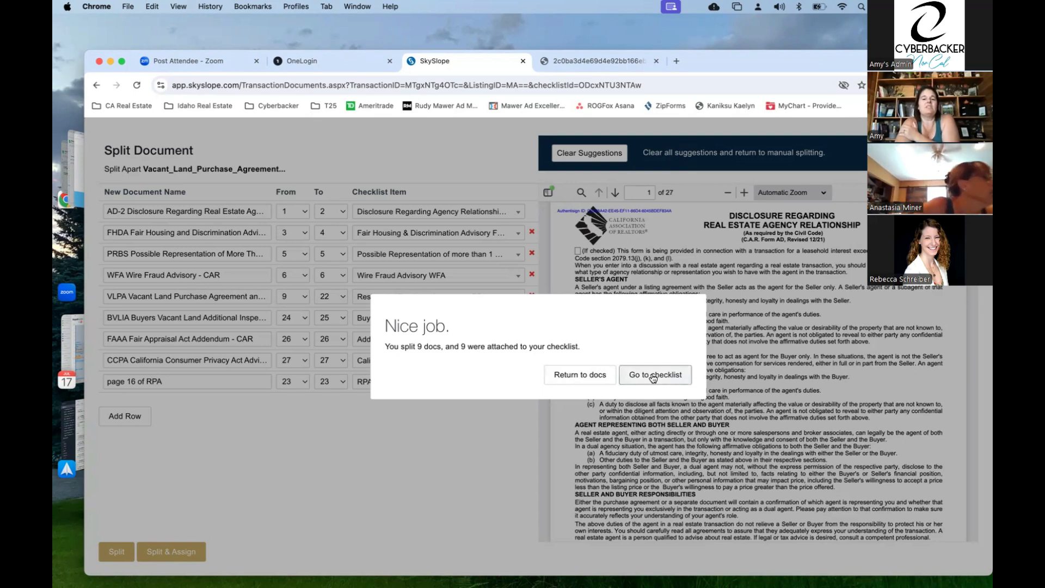
- Go back to the Documents list, scroll through it, then open the 123 Sample St checklist
left_click(590, 374)
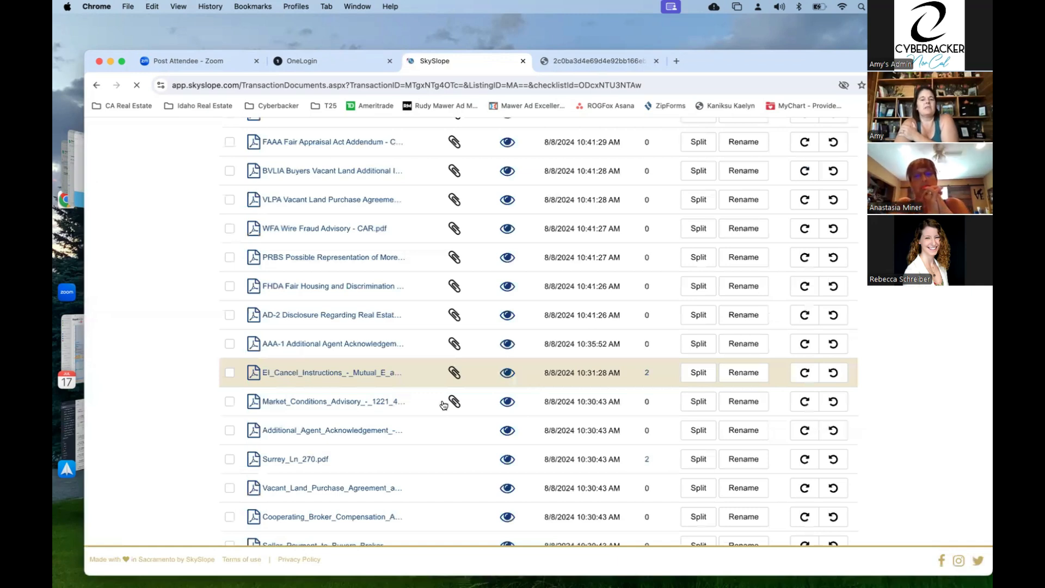
scroll(441, 403, "up", 3)
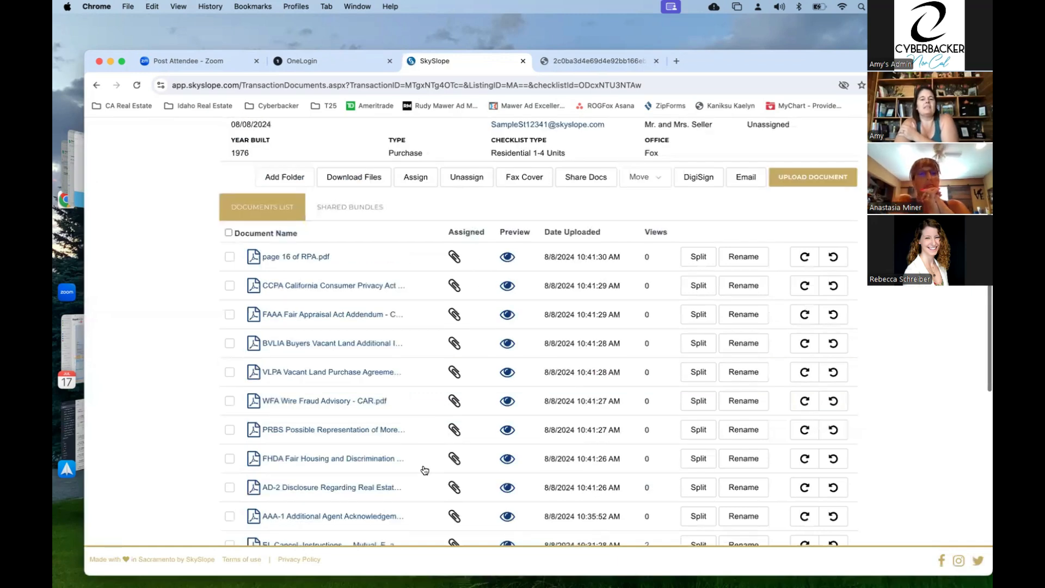
scroll(211, 442, "down", 10)
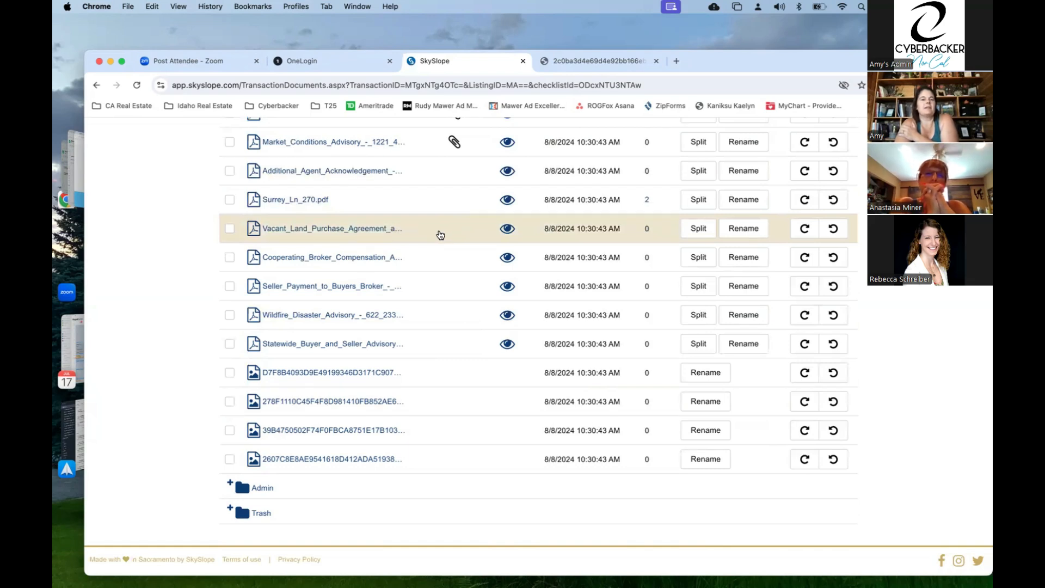
scroll(439, 235, "up", 3)
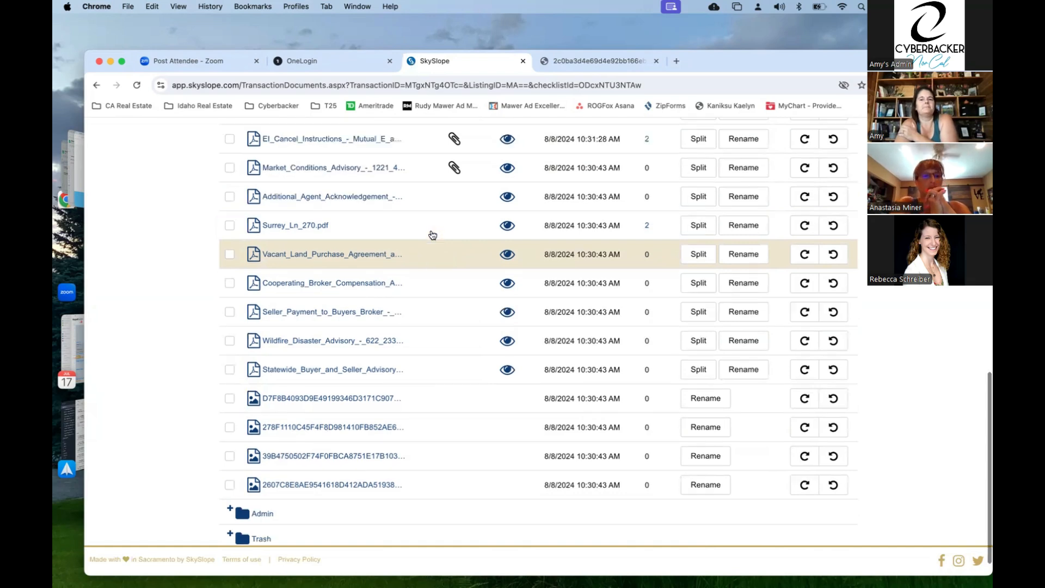
scroll(432, 235, "up", 1)
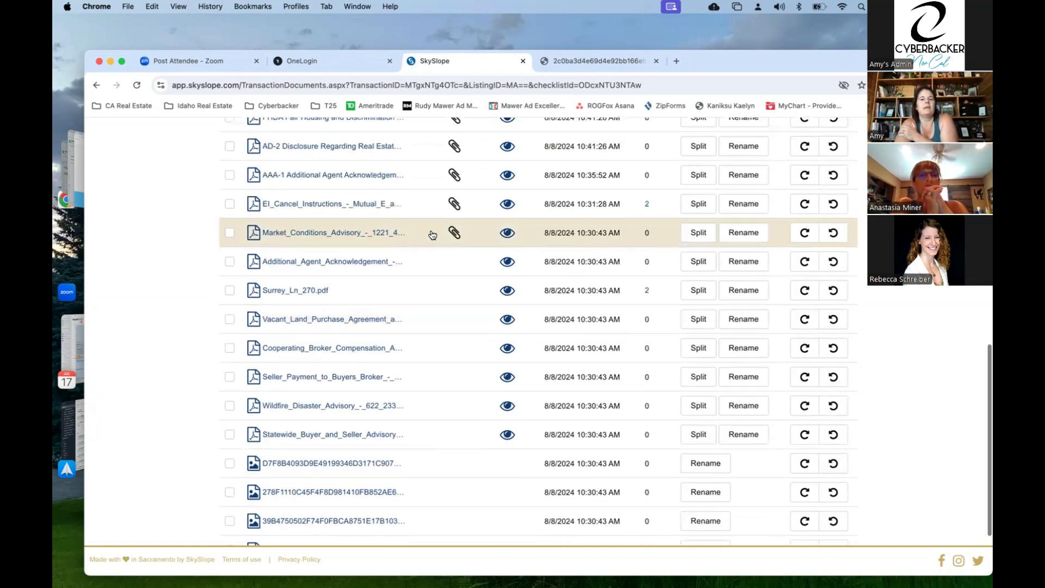
scroll(431, 234, "up", 12)
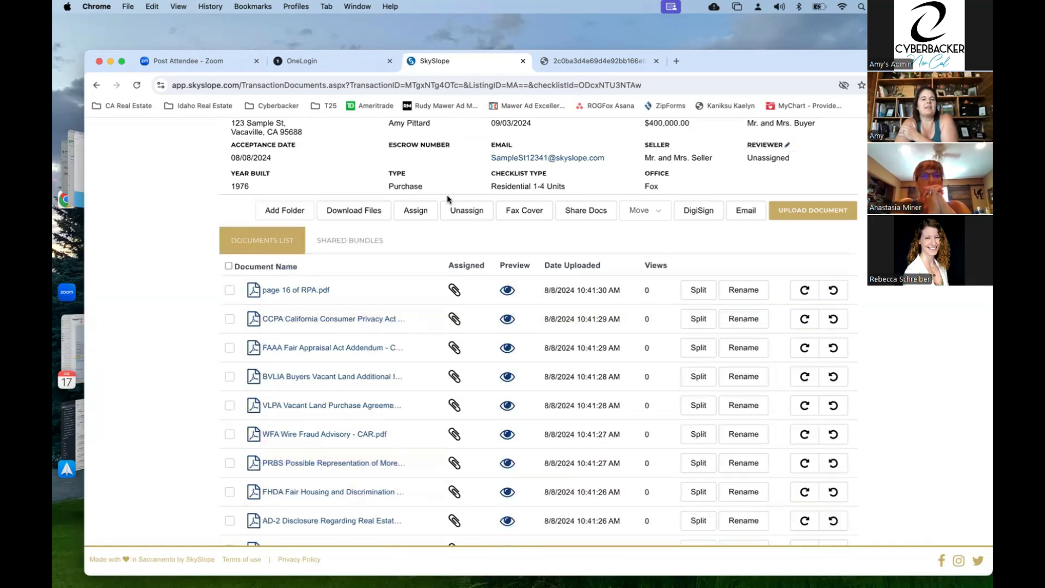
scroll(454, 234, "up", 5)
left_click(455, 234)
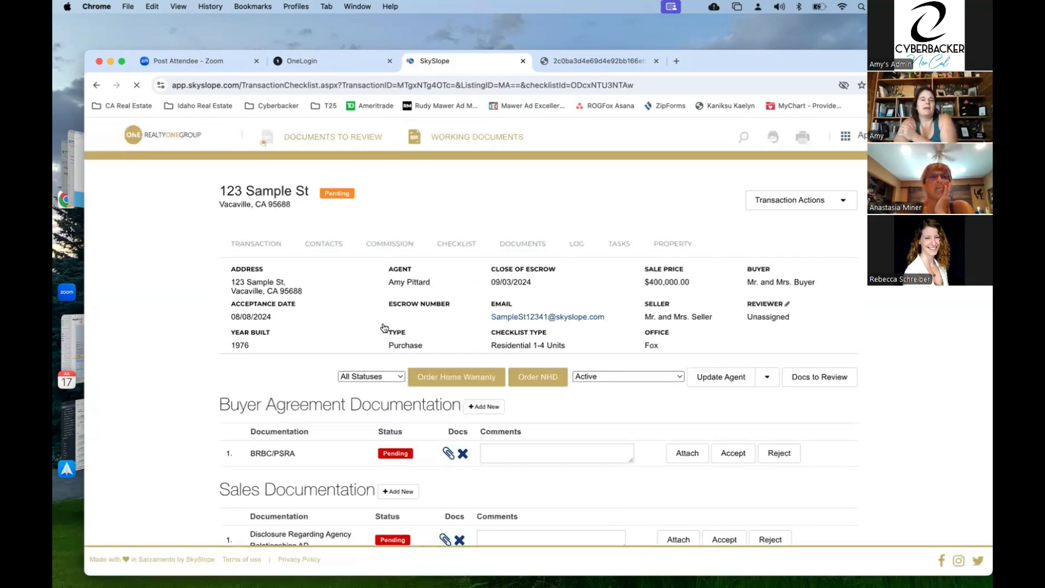
scroll(385, 327, "down", 1)
scroll(383, 322, "down", 5)
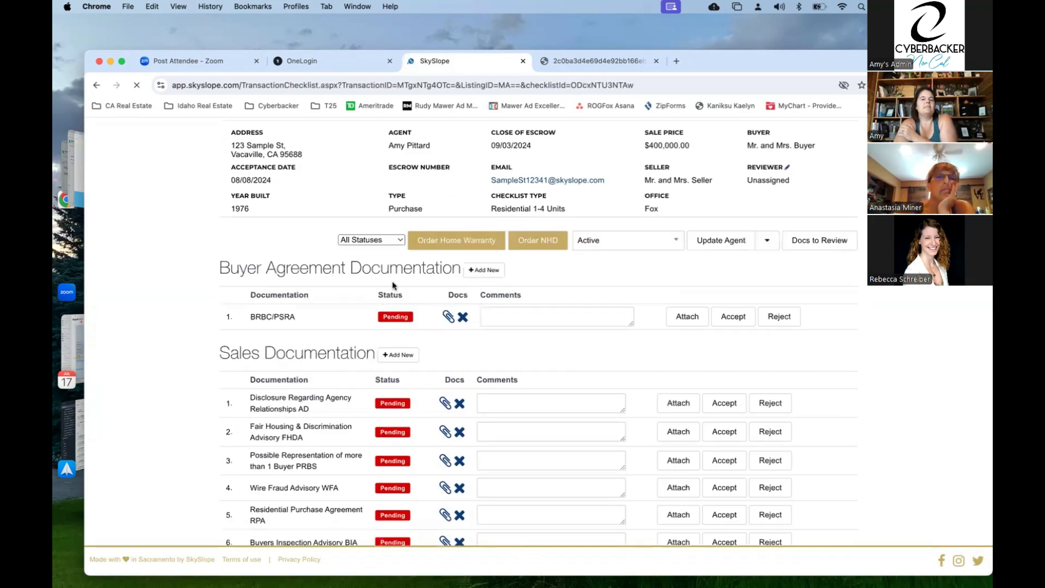
scroll(392, 281, "down", 15)
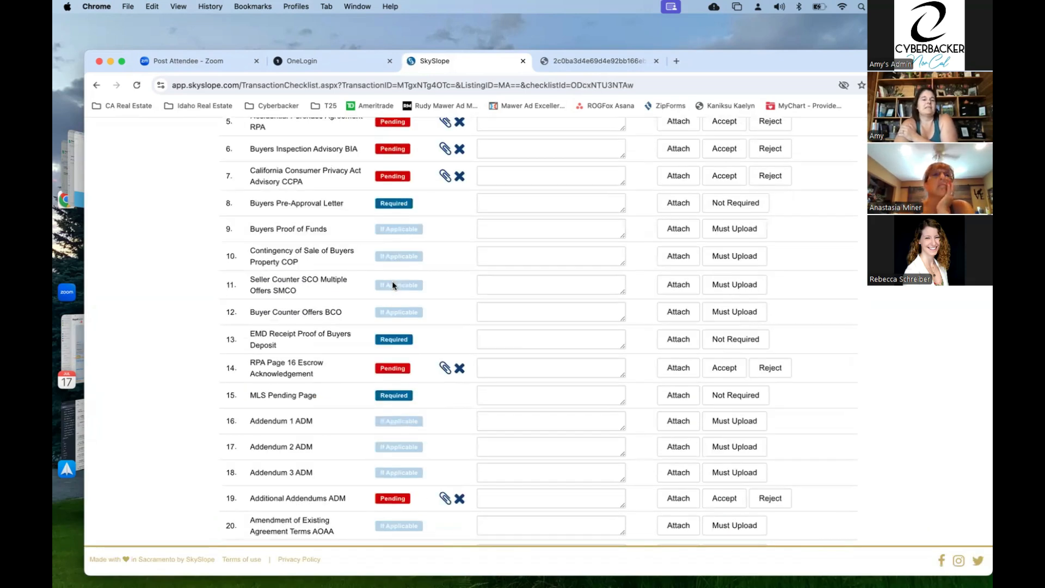
scroll(392, 284, "down", 6)
scroll(392, 284, "up", 2)
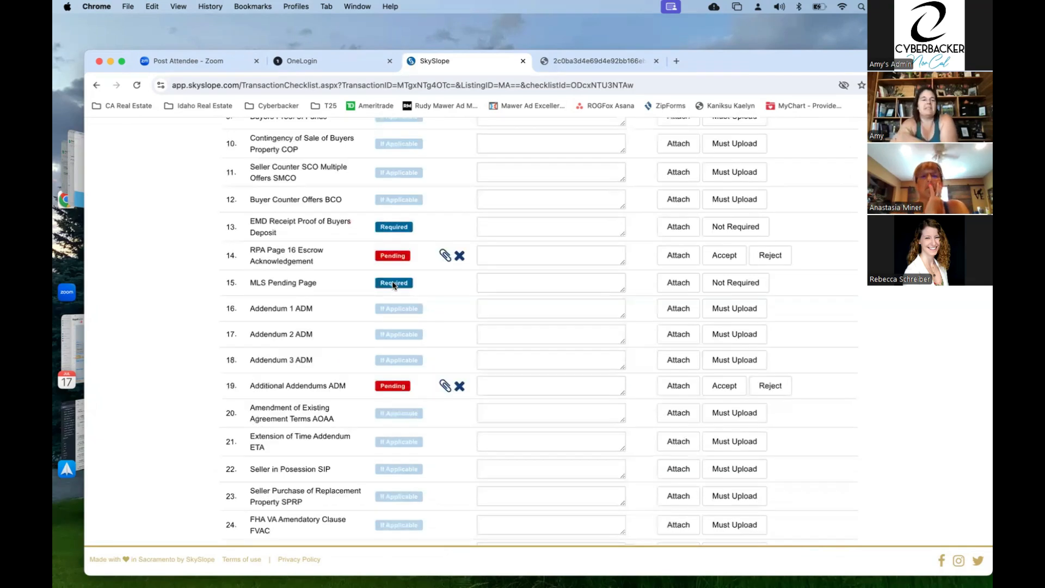
scroll(393, 285, "up", 8)
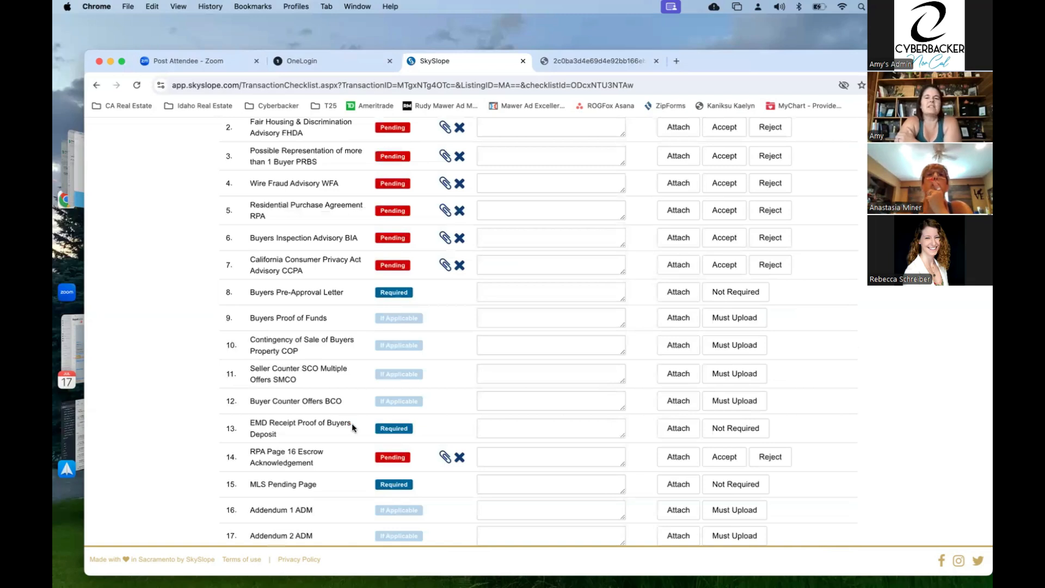
scroll(352, 423, "up", 4)
scroll(352, 426, "up", 5)
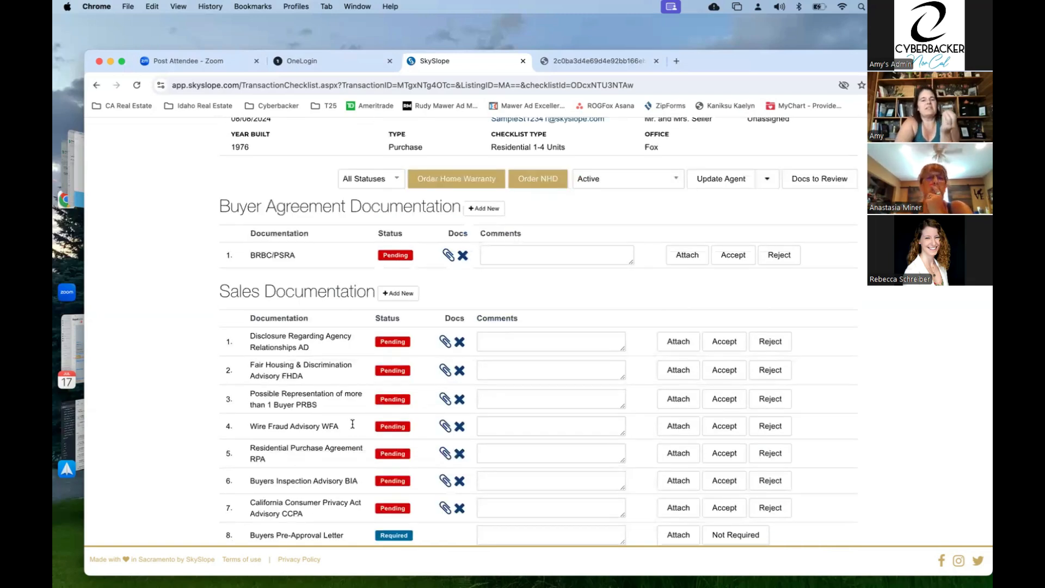
scroll(353, 427, "down", 11)
scroll(353, 427, "down", 5)
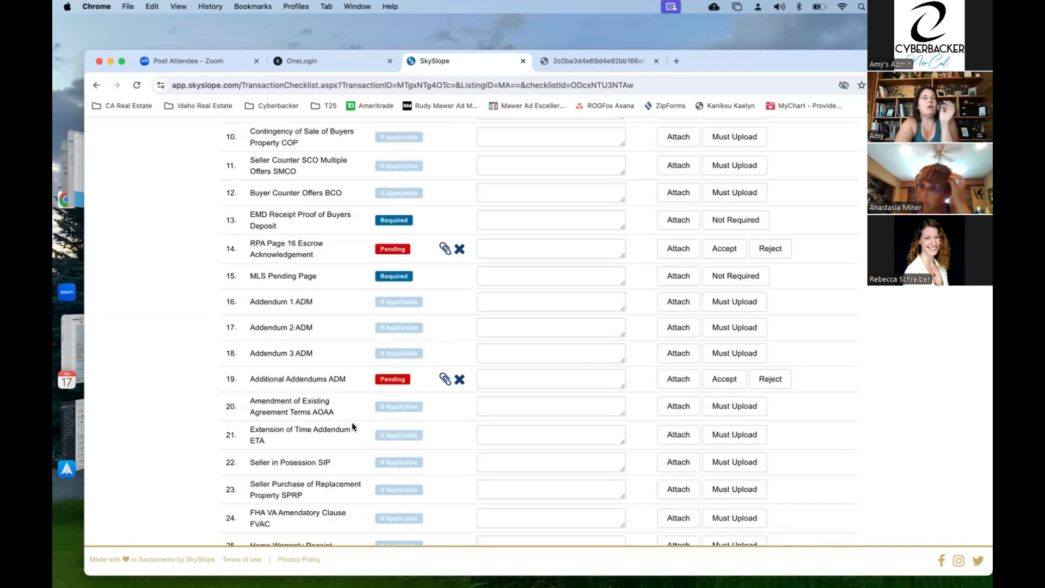
scroll(353, 427, "down", 5)
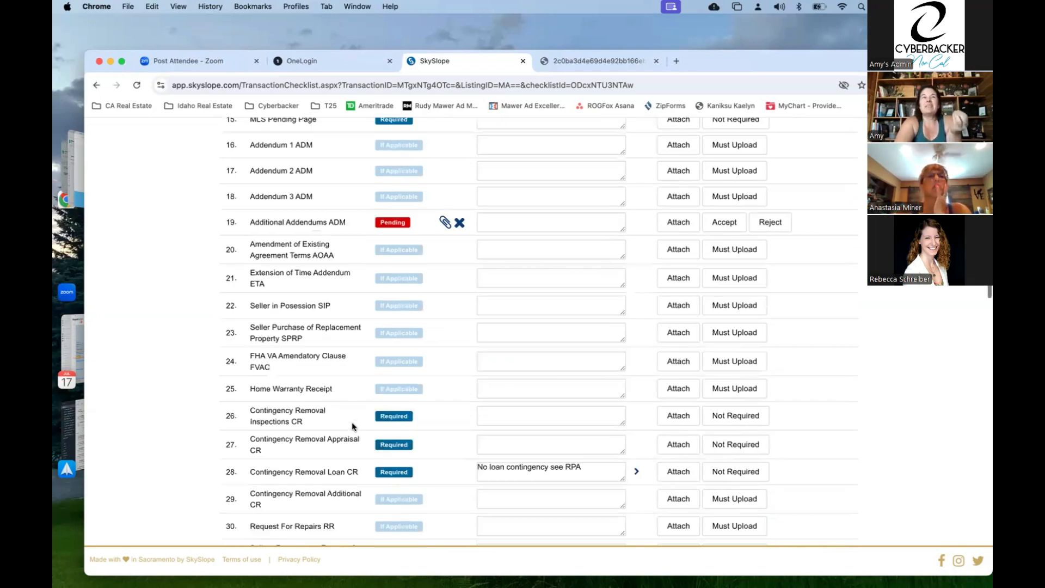
scroll(353, 426, "down", 10)
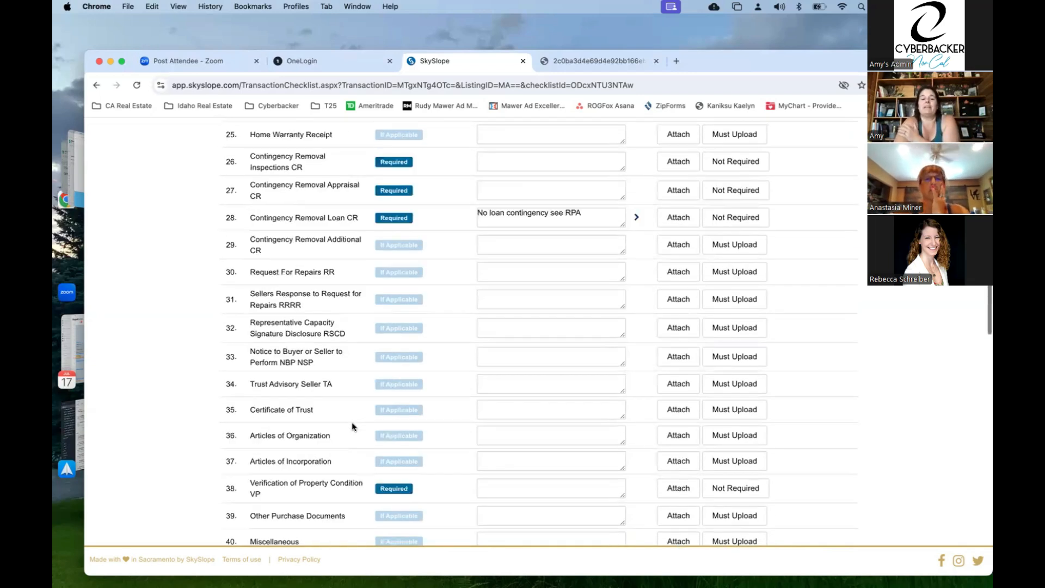
scroll(353, 426, "down", 11)
scroll(353, 427, "down", 2)
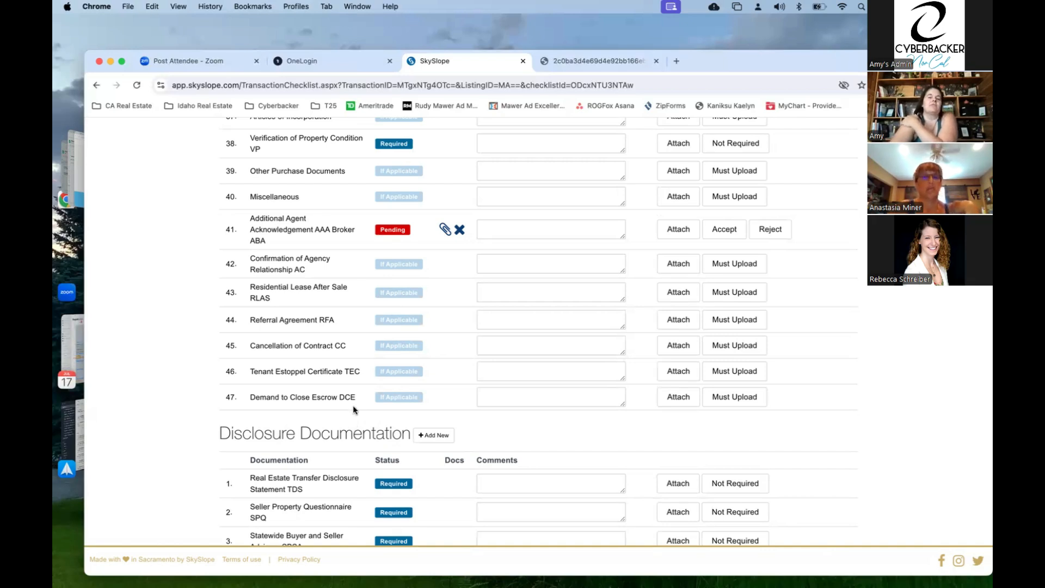
scroll(353, 409, "down", 5)
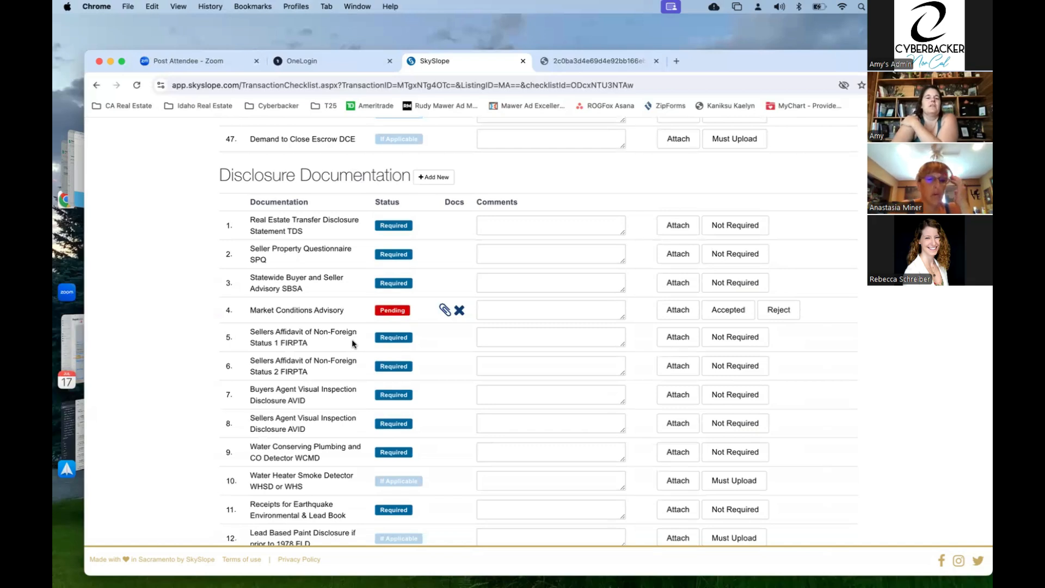
scroll(346, 305, "up", 3)
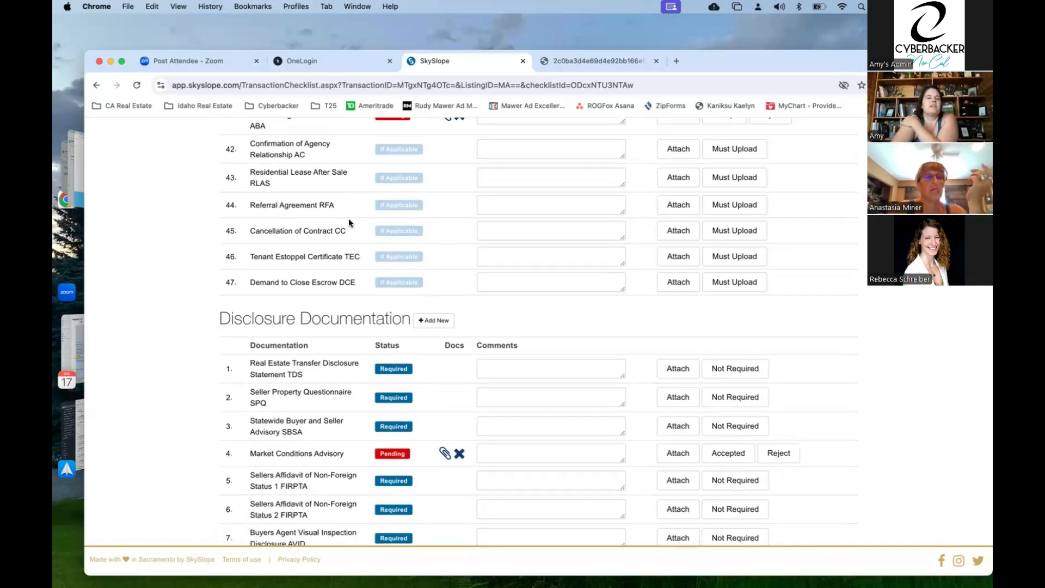
scroll(327, 322, "down", 6)
scroll(307, 417, "down", 3)
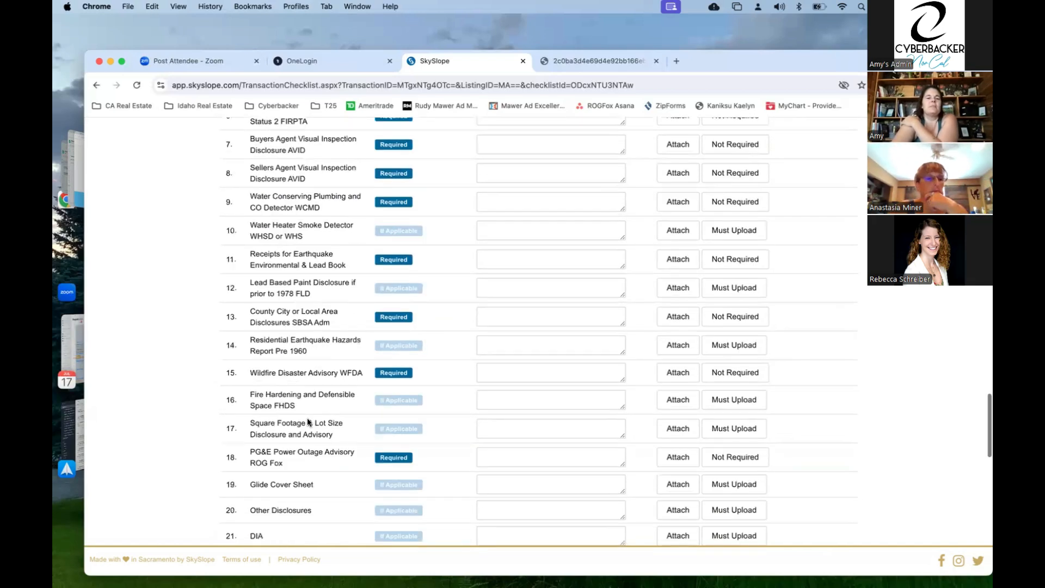
scroll(307, 417, "down", 7)
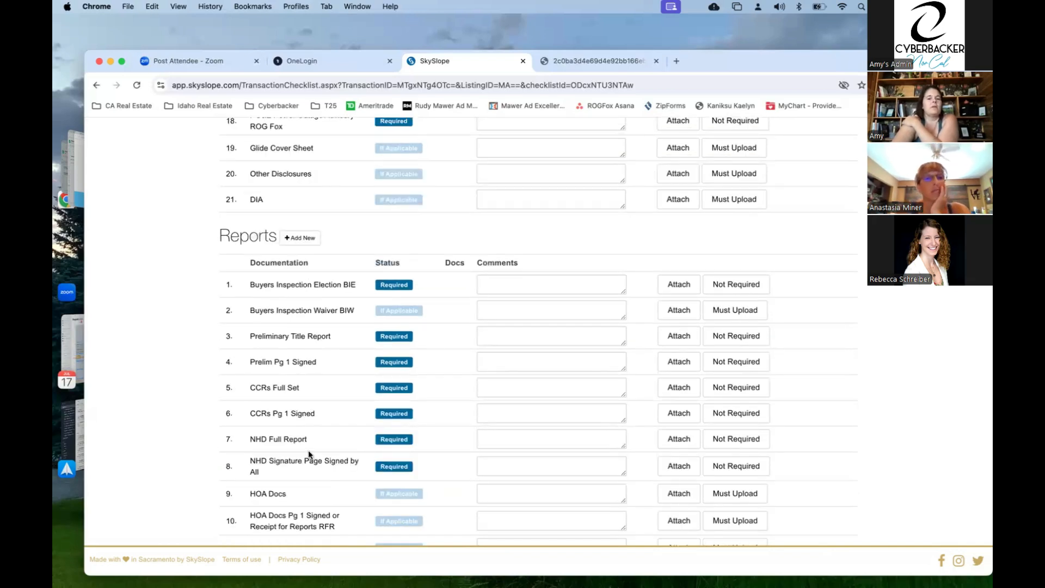
scroll(308, 454, "down", 10)
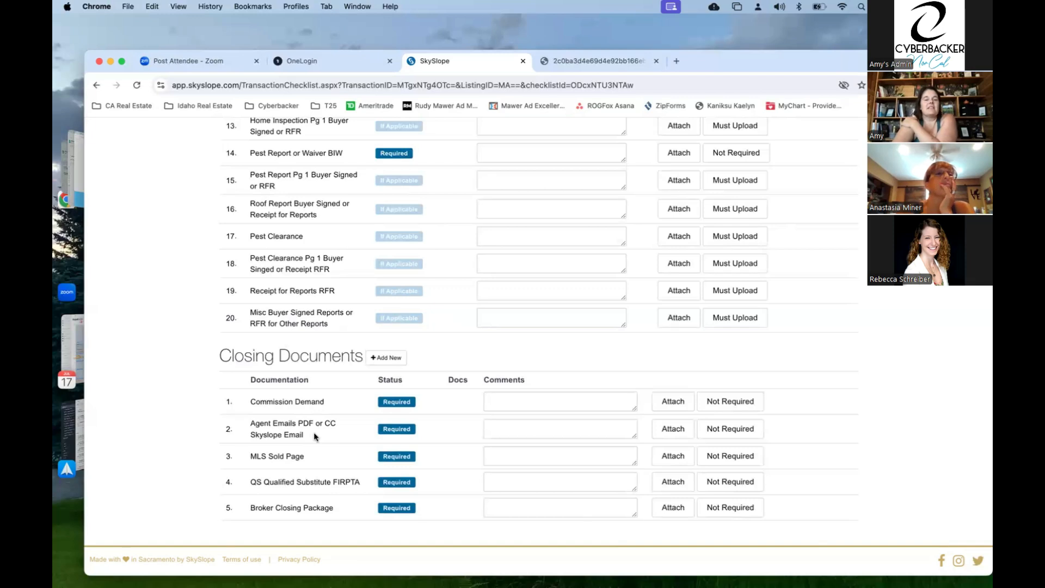
- Save the comment 'all emails cc'd to skyslope' on Agent Emails PDF or CC Skyslope Email
left_click(537, 426)
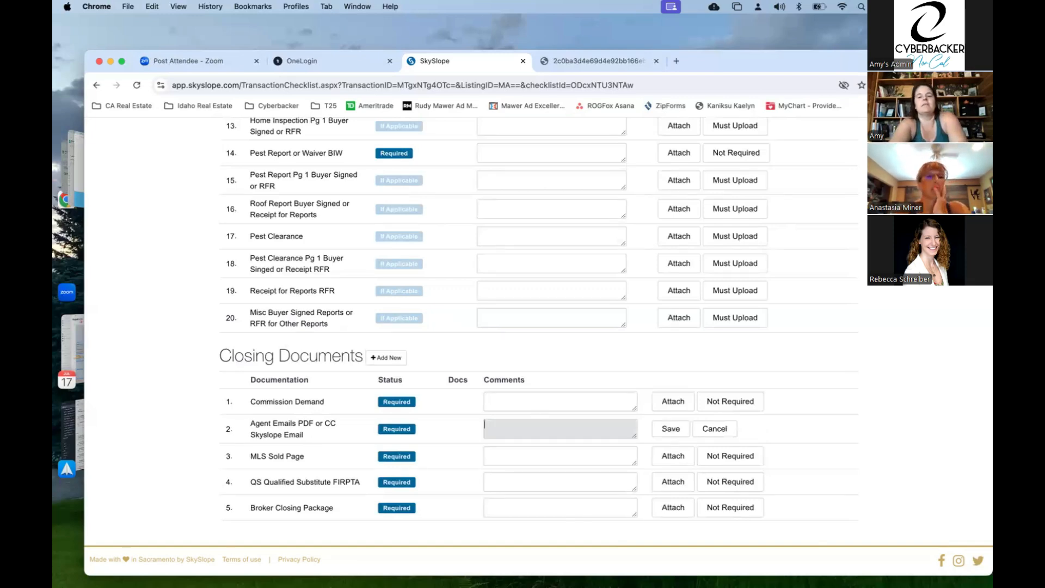
type("all emails ")
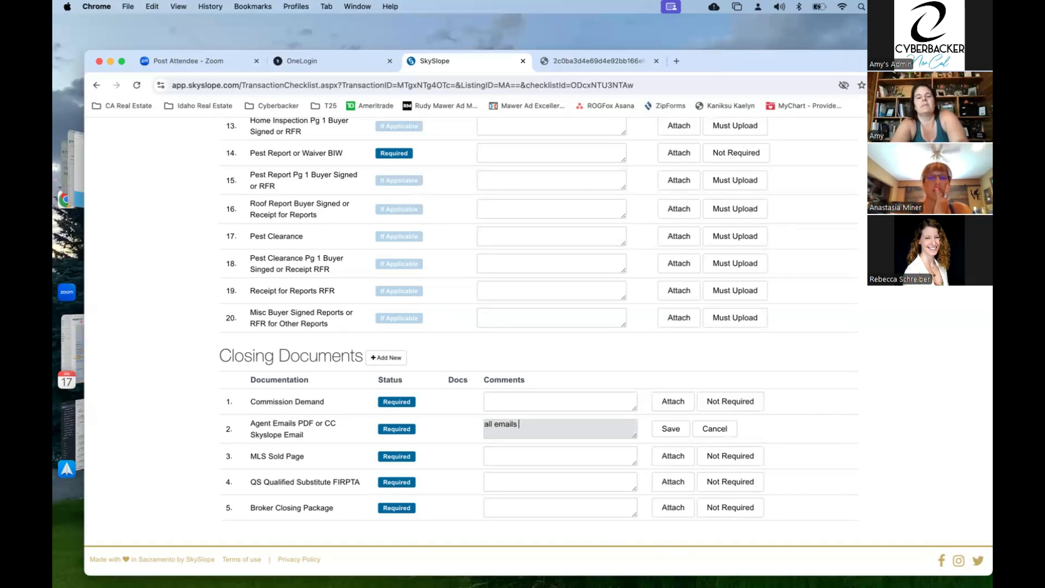
type("cc'd t")
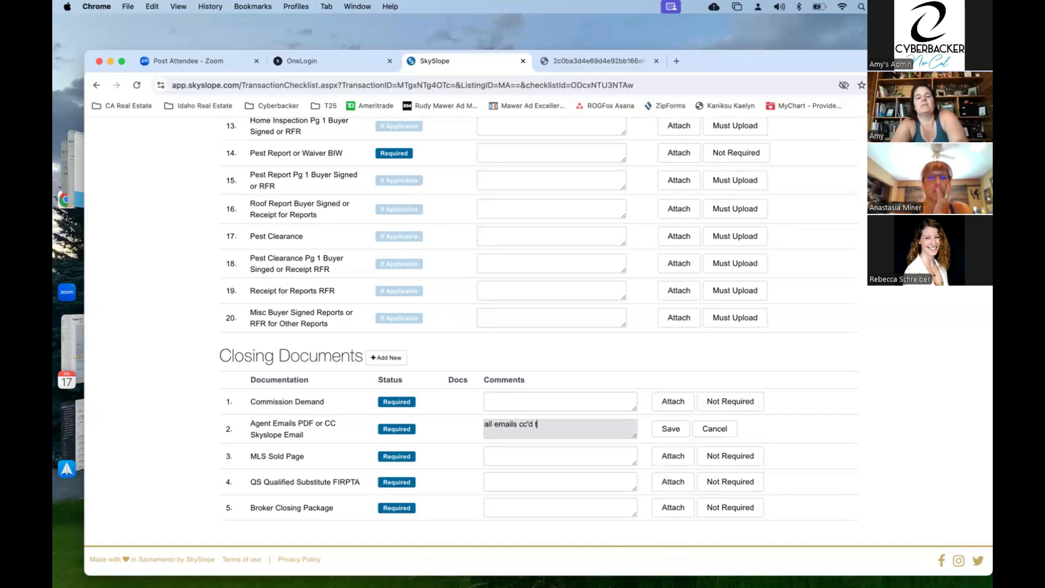
type("o skysl")
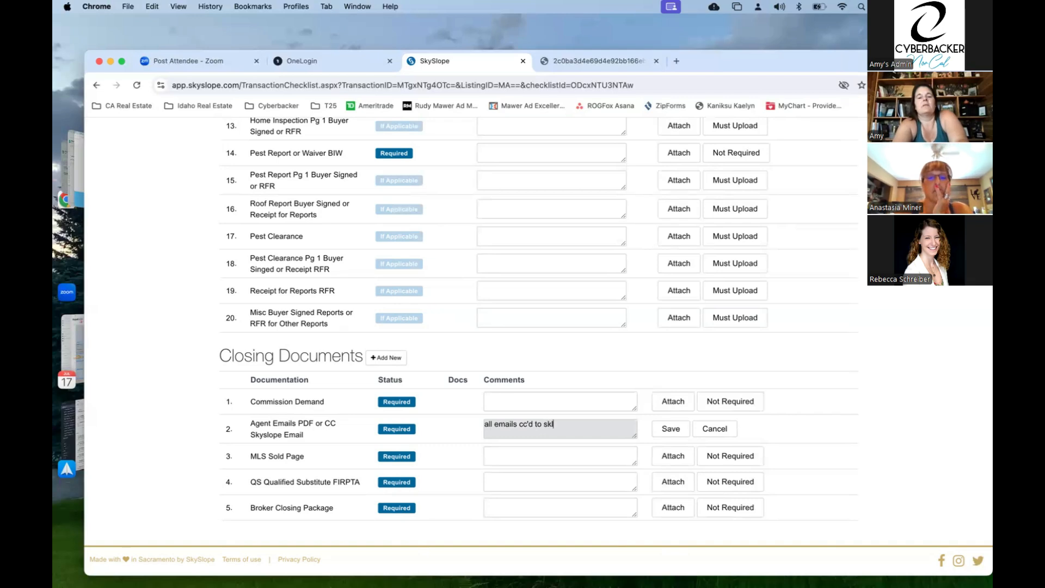
type("ope")
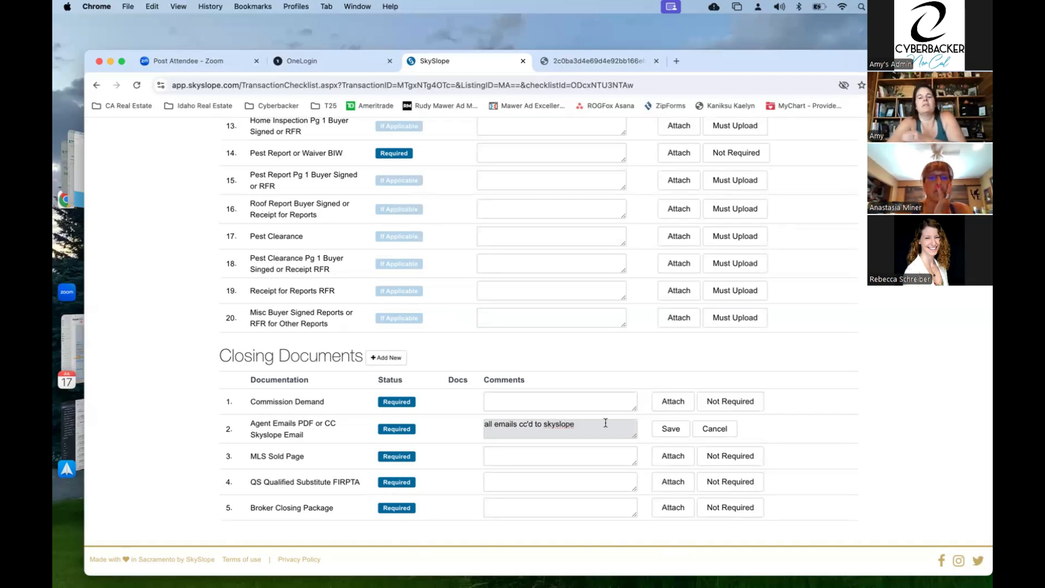
left_click(670, 429)
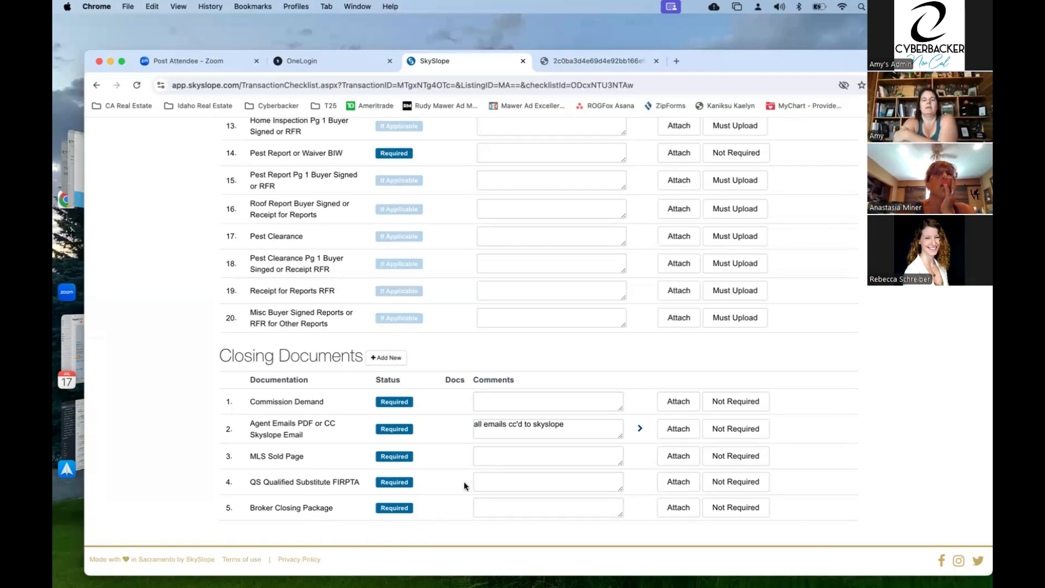
scroll(463, 481, "up", 10)
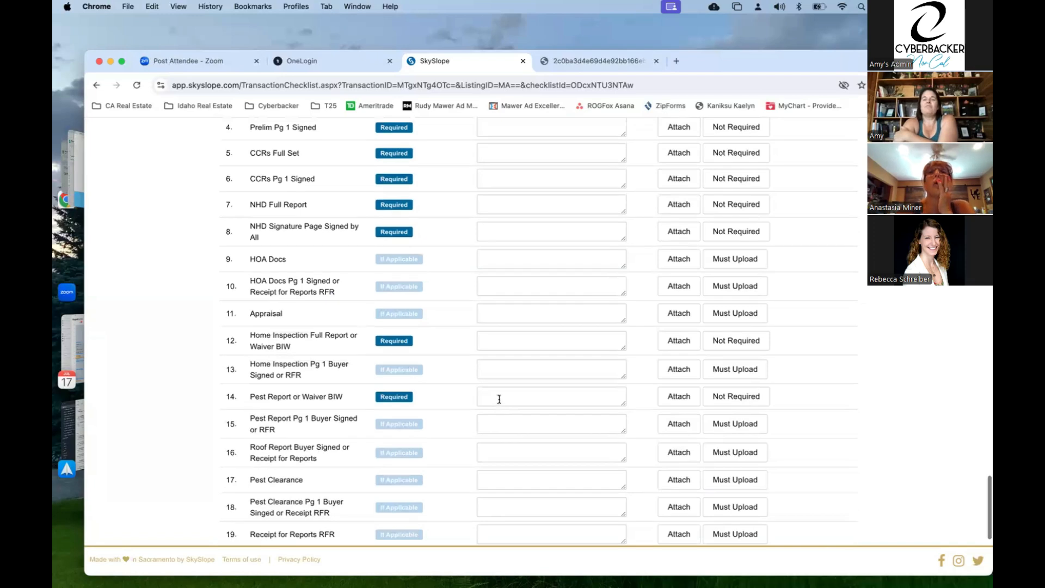
scroll(499, 399, "up", 10)
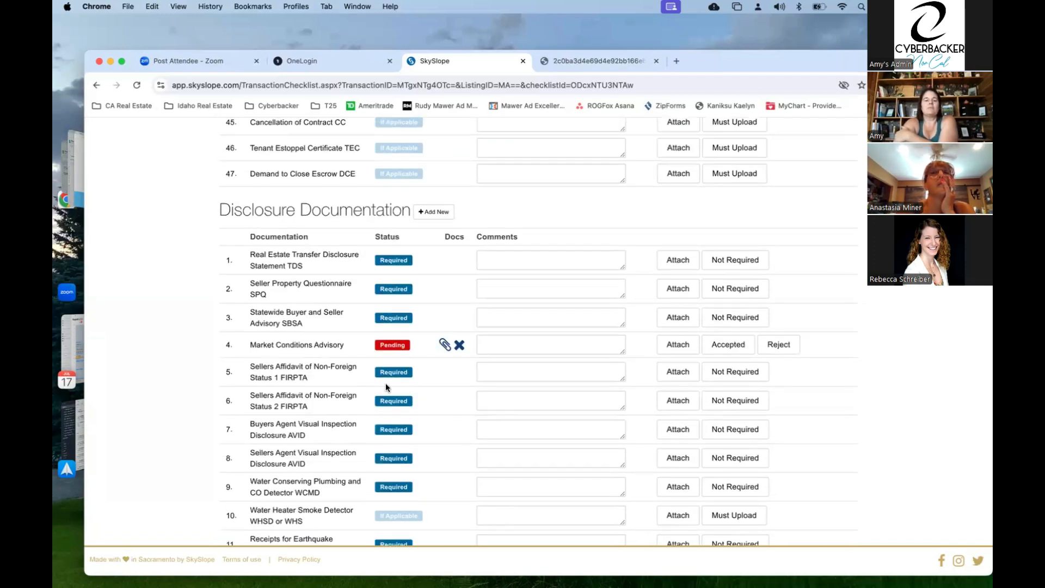
scroll(387, 436, "down", 5)
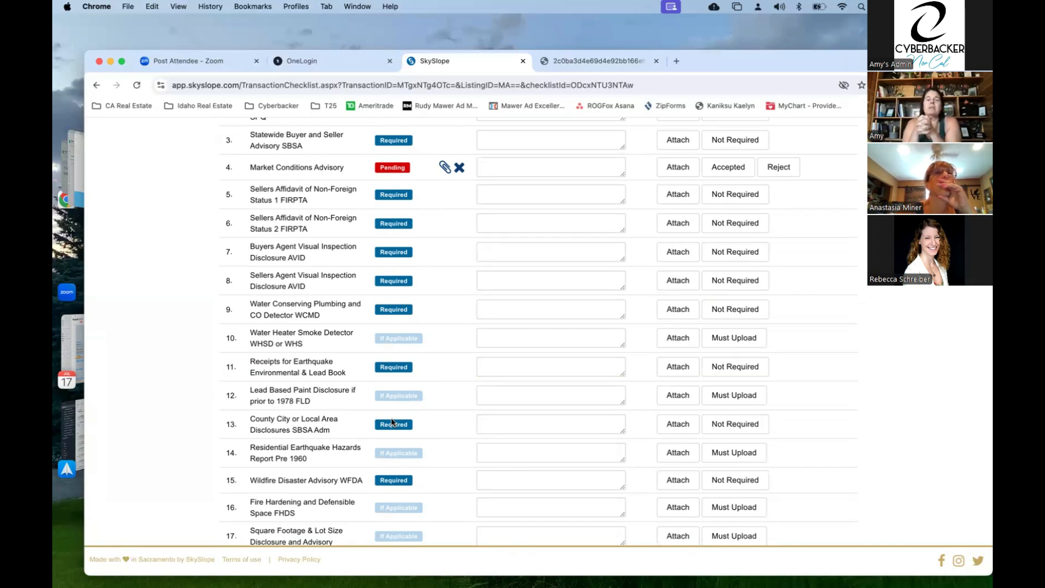
scroll(392, 423, "up", 3)
scroll(392, 423, "down", 10)
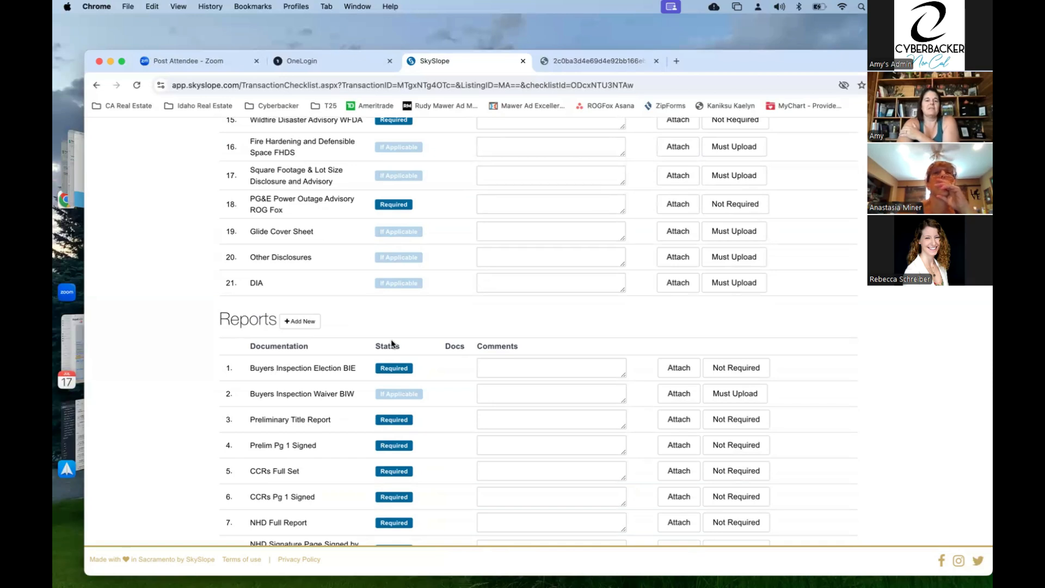
scroll(391, 343, "down", 10)
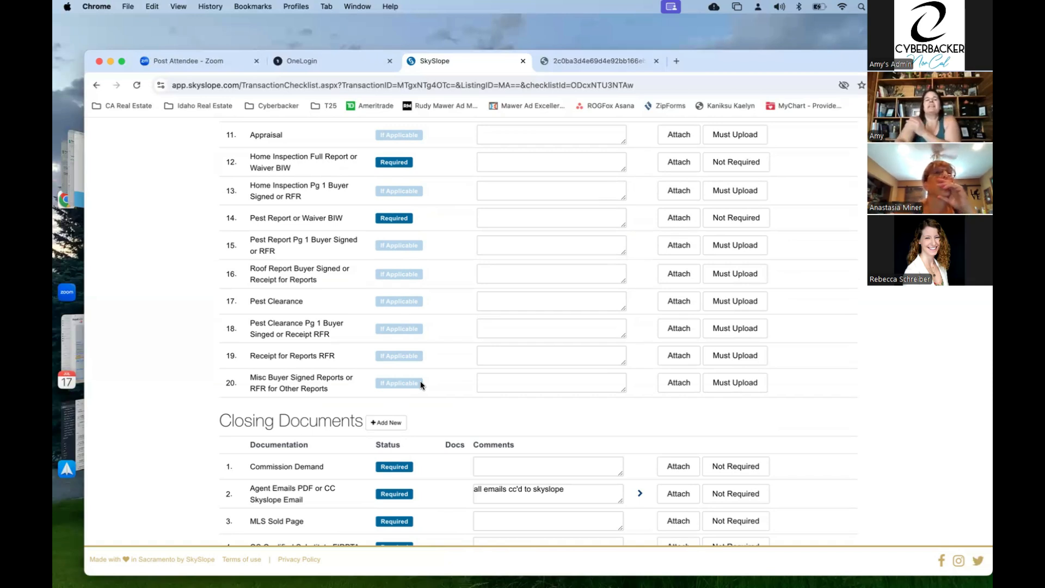
scroll(421, 385, "up", 3)
scroll(421, 385, "up", 15)
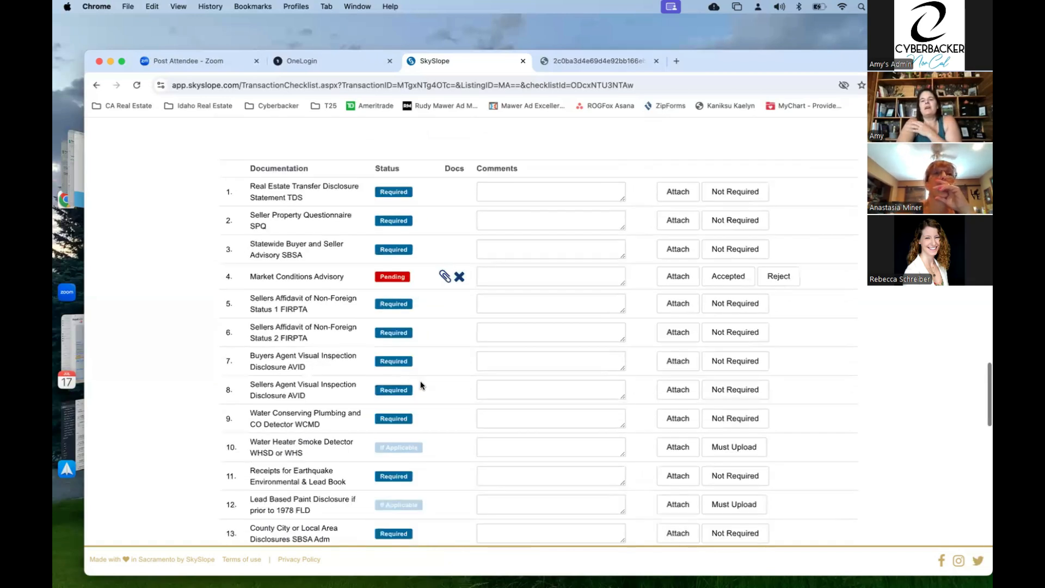
scroll(421, 385, "up", 20)
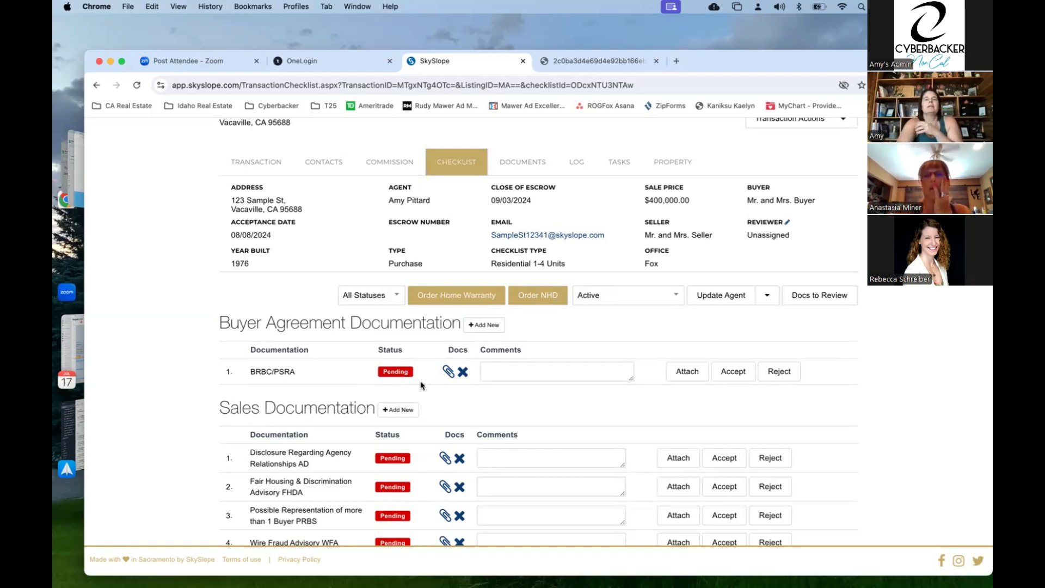
left_click(641, 303)
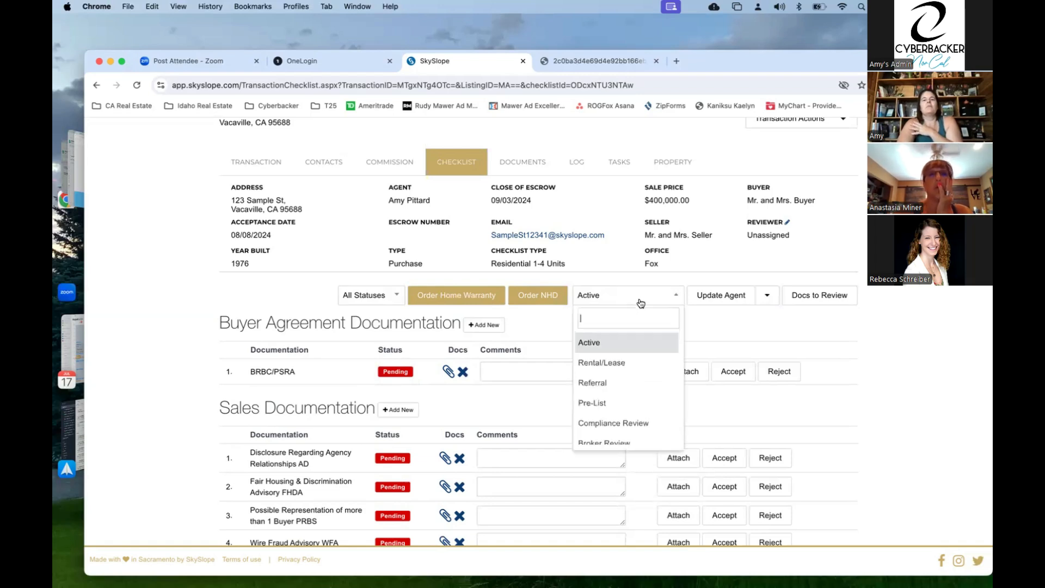
left_click(549, 313)
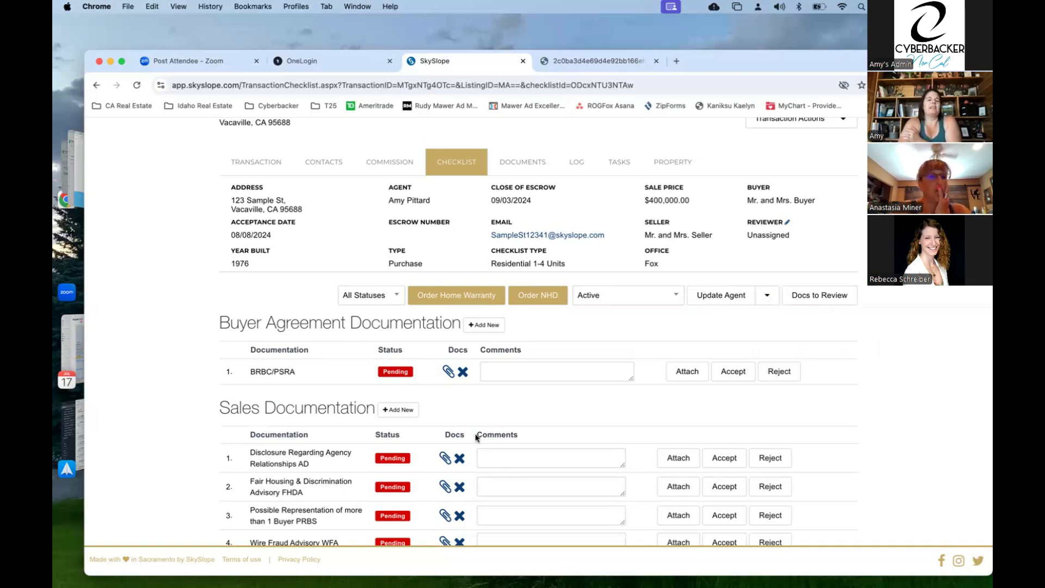
scroll(476, 437, "down", 7)
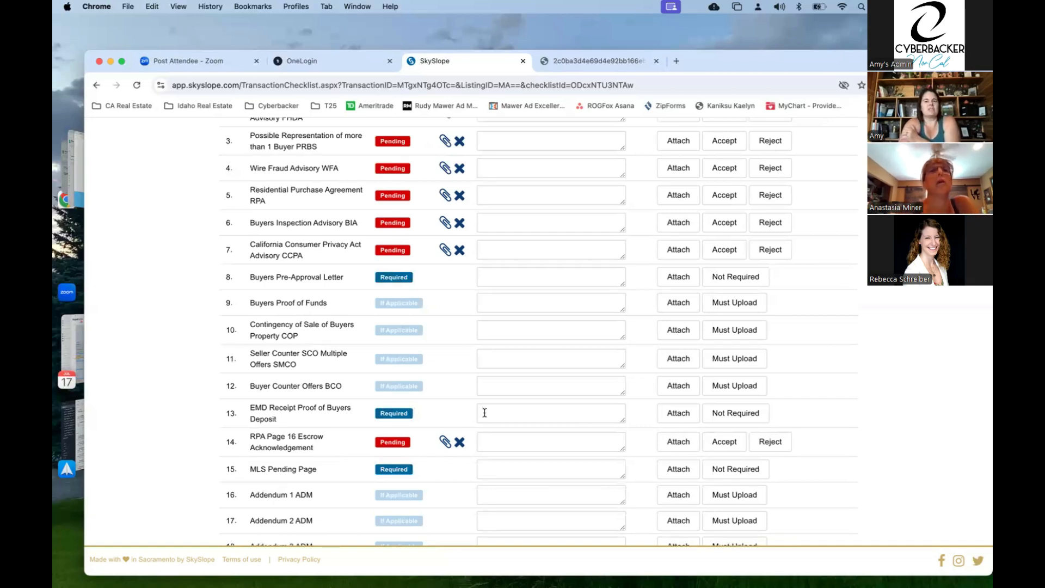
scroll(495, 393, "up", 10)
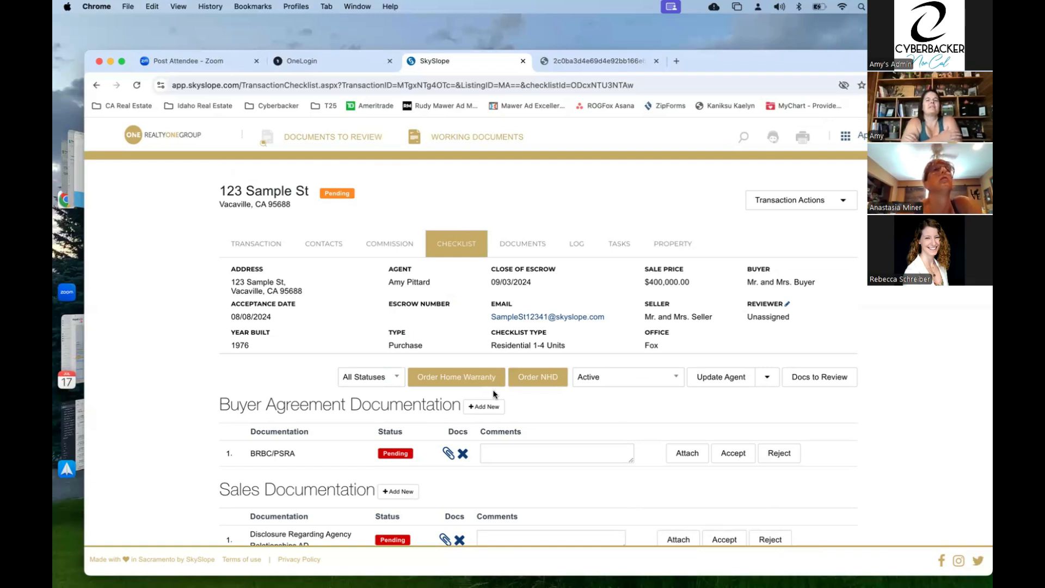
- Check the 123 Sample St transaction actions without choosing one, then return to the BrokerHome dashboard
left_click(838, 207)
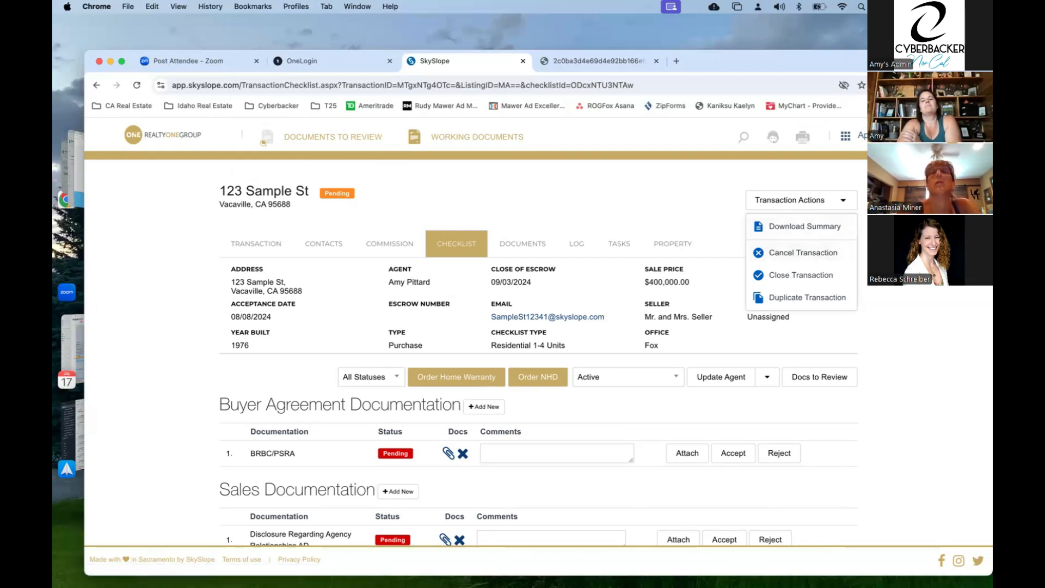
left_click(898, 256)
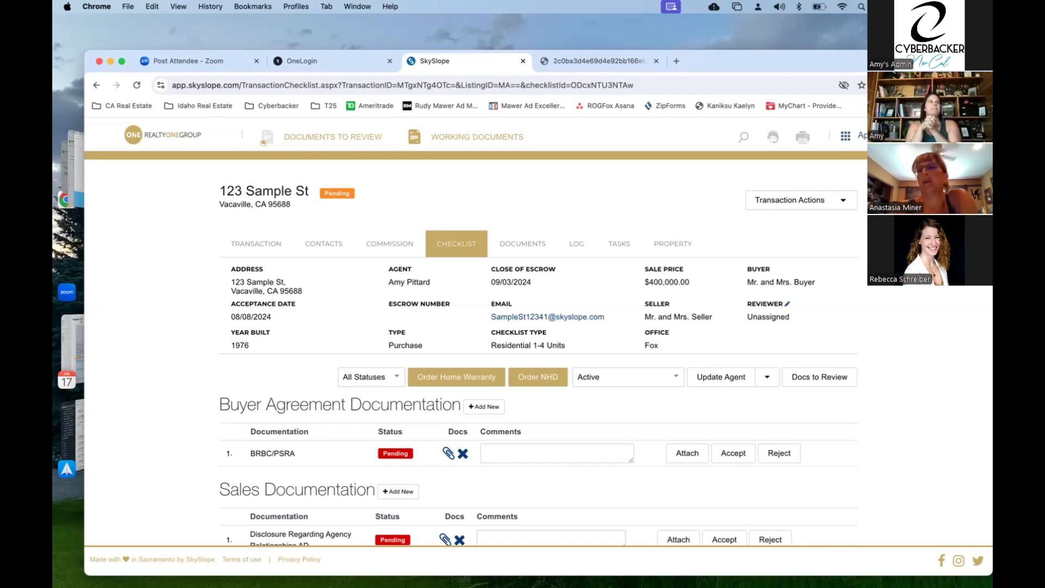
left_click(178, 134)
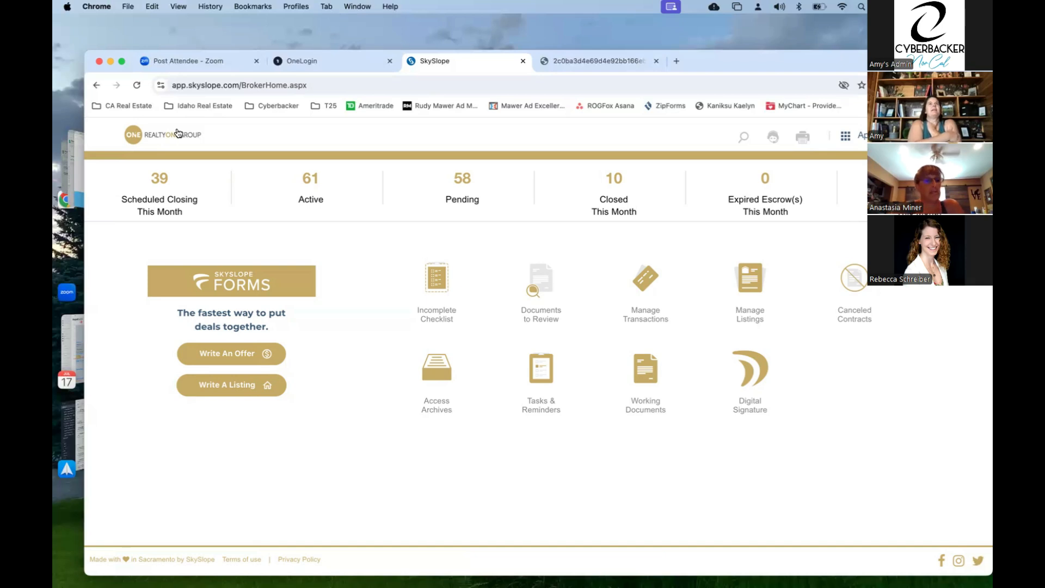